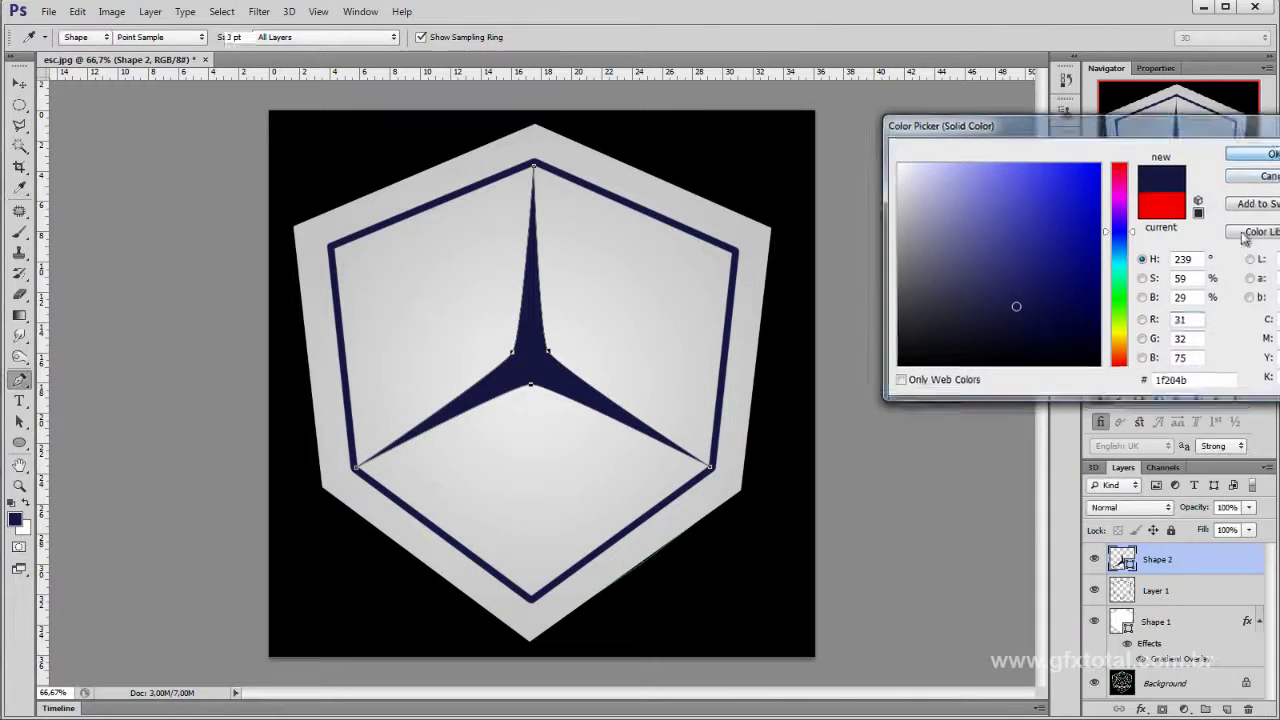
# Step: Confirm the dark navy fill, then nudge the three-pointed shape's centre anchor slightly right
pyautogui.click(1266, 153)
pyautogui.click(28, 86)
pyautogui.click(423, 508)
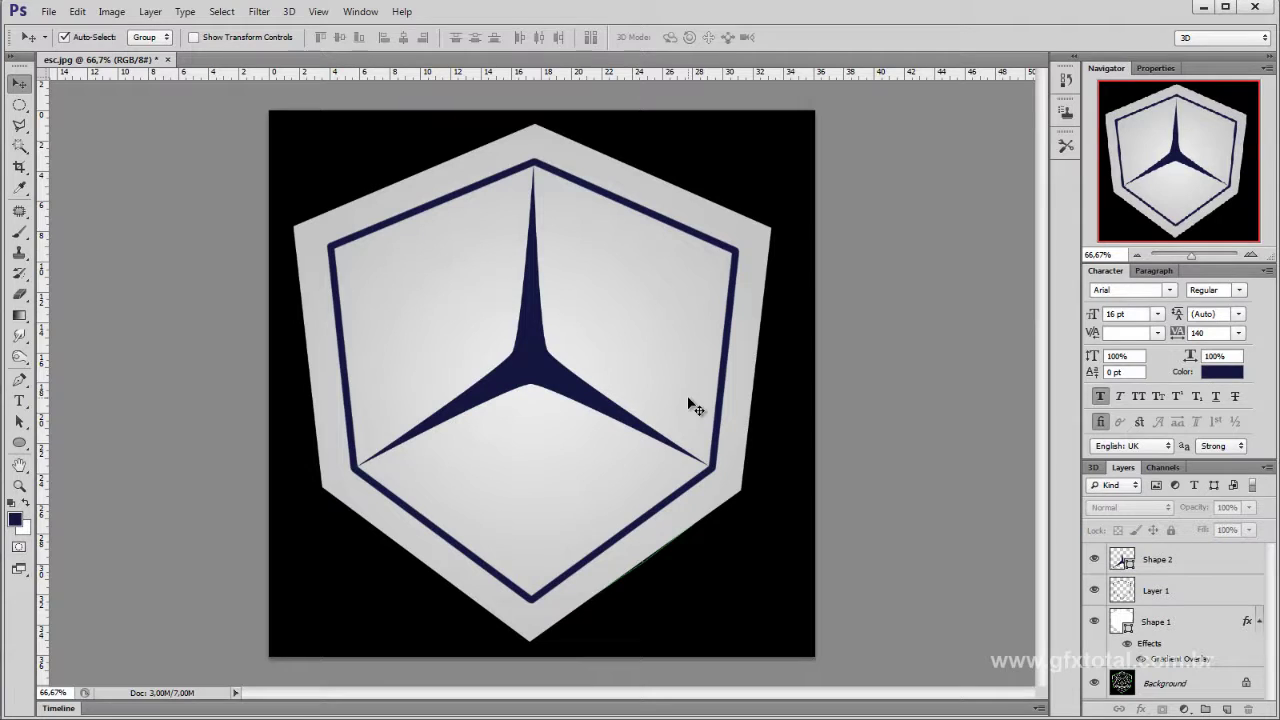
pyautogui.click(531, 371)
pyautogui.press('p')
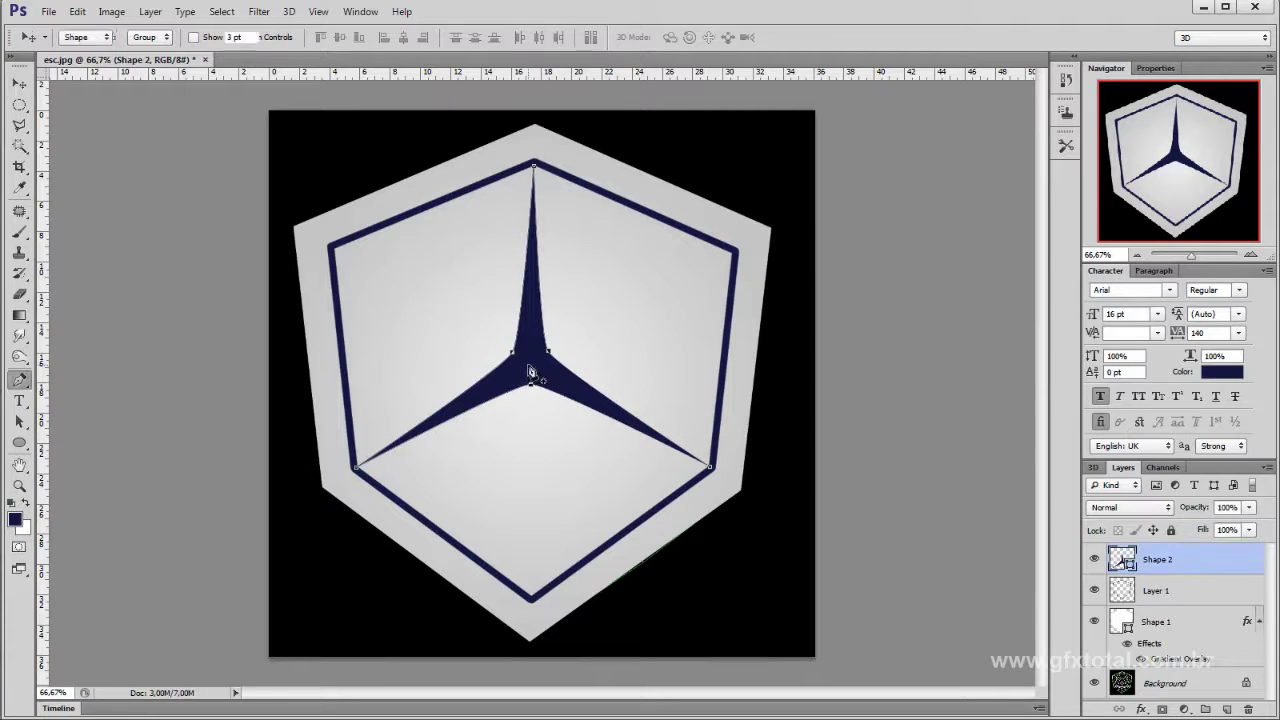
pyautogui.moveTo(550, 355); pyautogui.dragTo(555, 356)
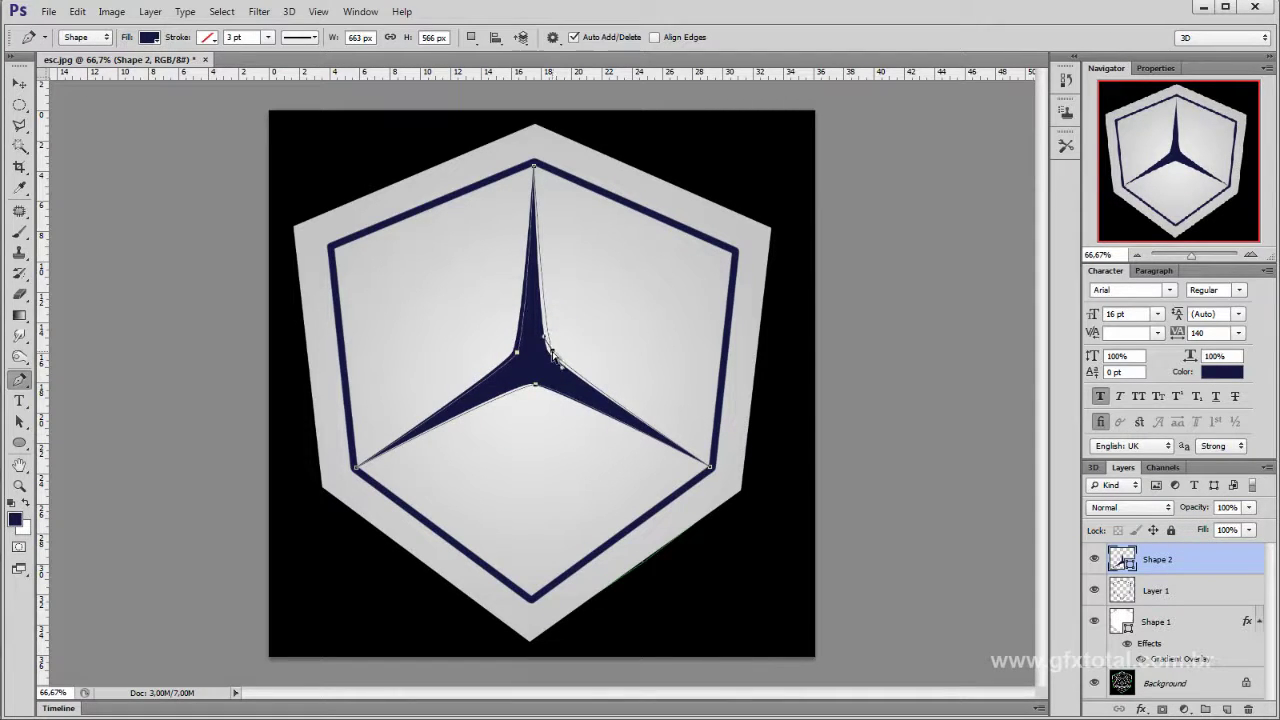
pyautogui.press('Return')
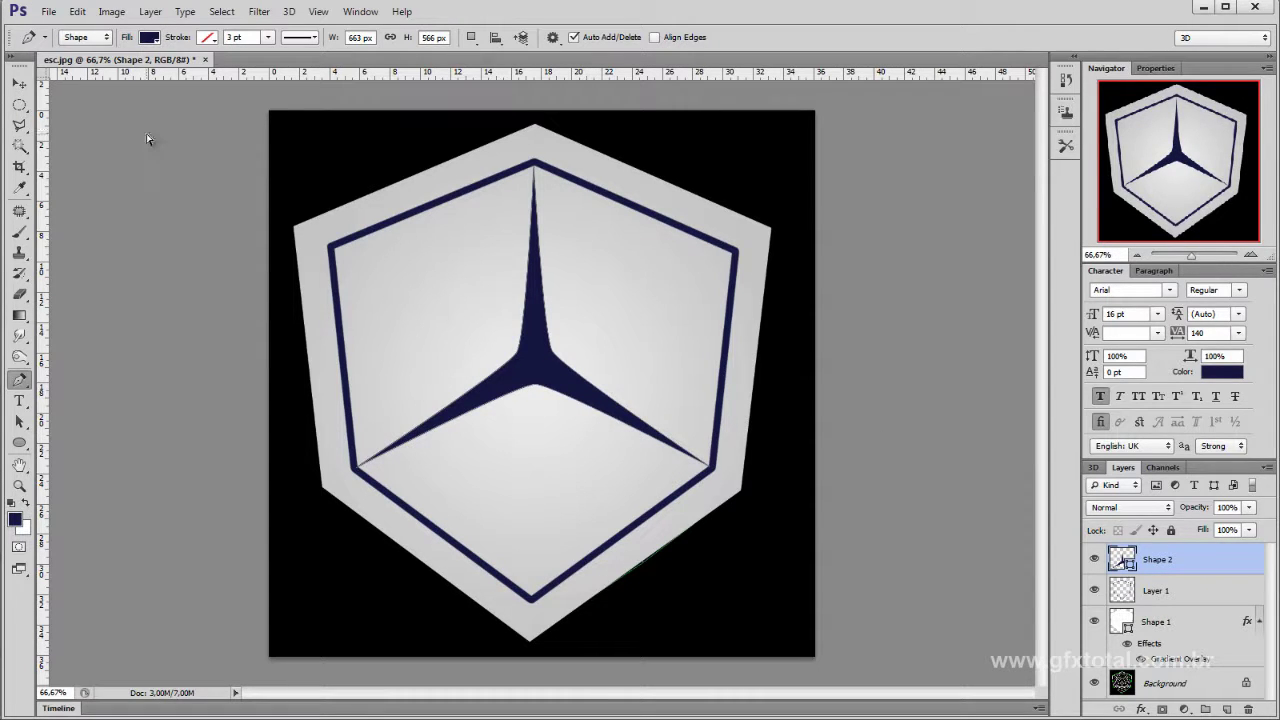
# Step: Save the image as JPEG over the existing escudo.jpg at quality 7 (Medium)
pyautogui.hotkey('ctrl', 'shift', 's')
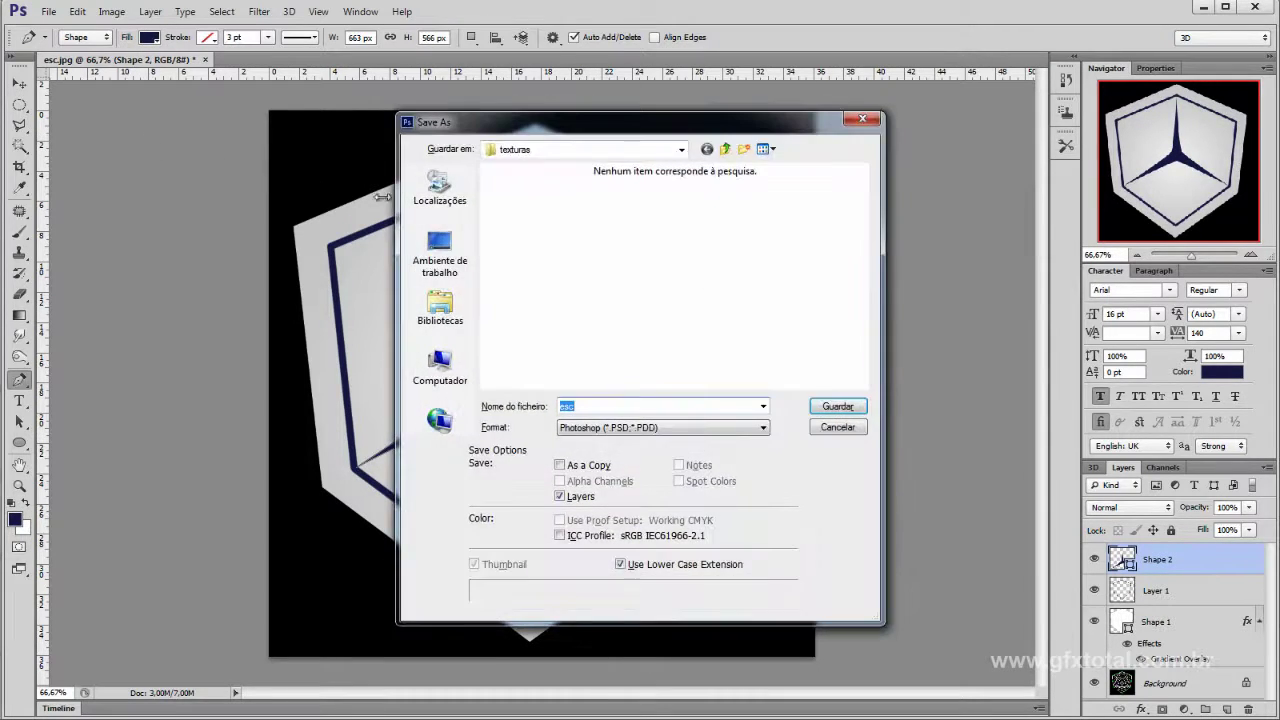
pyautogui.click(620, 427)
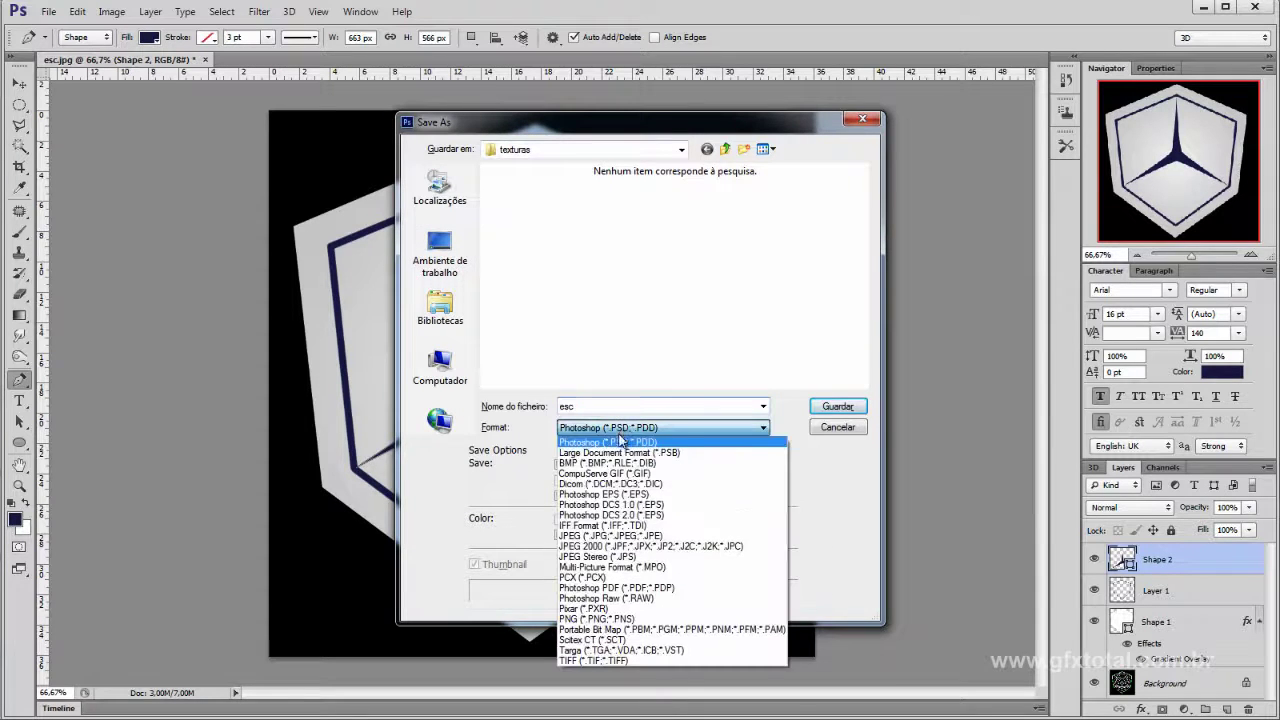
pyautogui.click(615, 531)
pyautogui.click(700, 225)
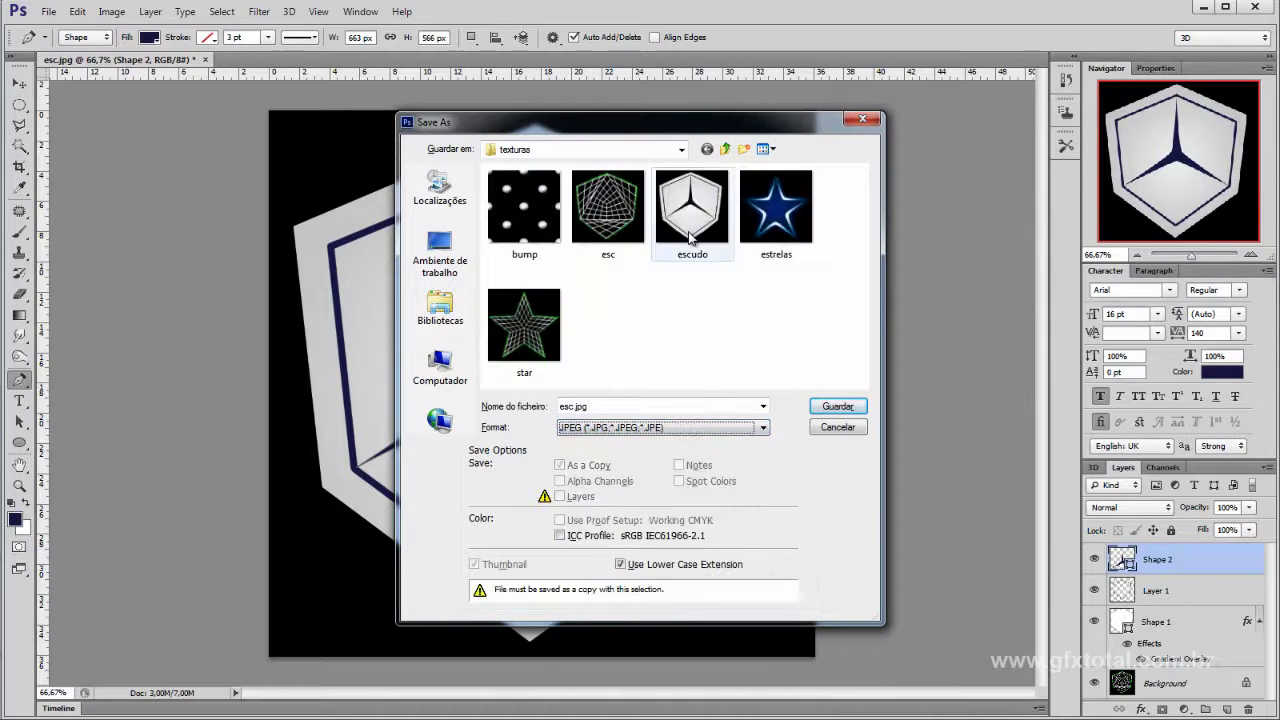
pyautogui.click(838, 406)
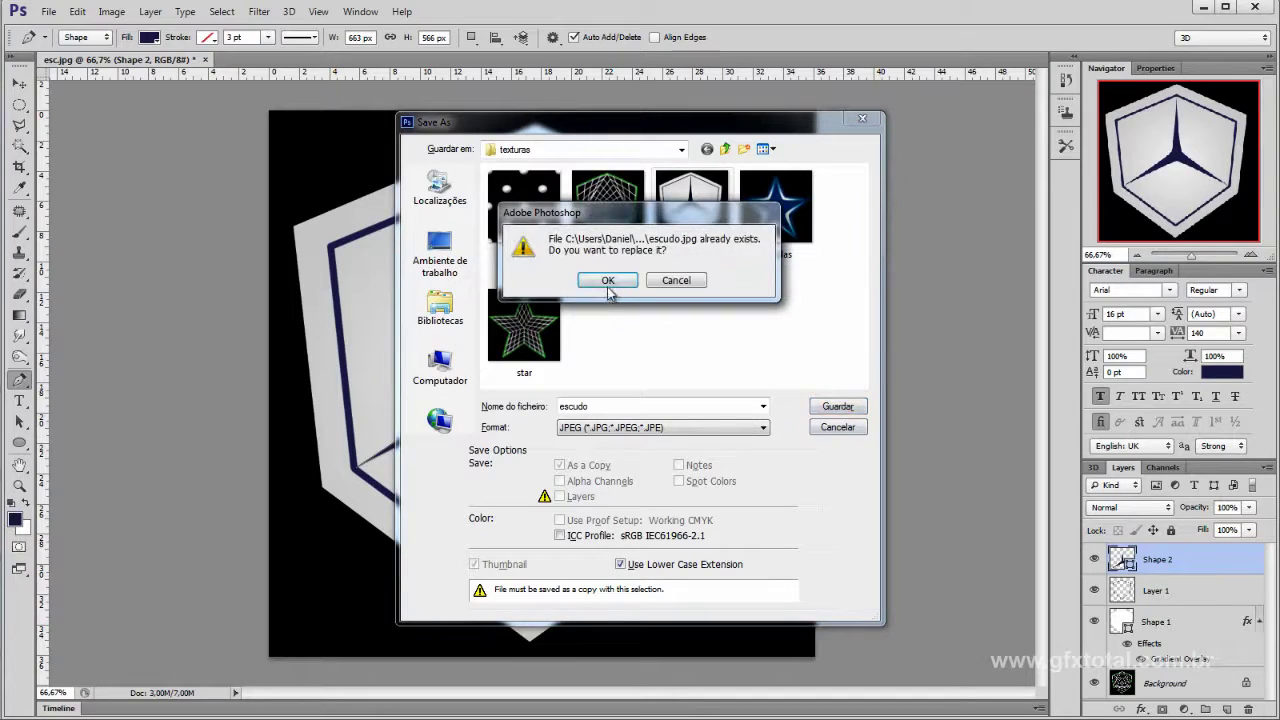
pyautogui.click(608, 284)
pyautogui.moveTo(938, 230)
pyautogui.mouseDown()
pyautogui.moveTo(838, 297)
pyautogui.moveTo(803, 300)
pyautogui.mouseUp()
pyautogui.click(922, 224)
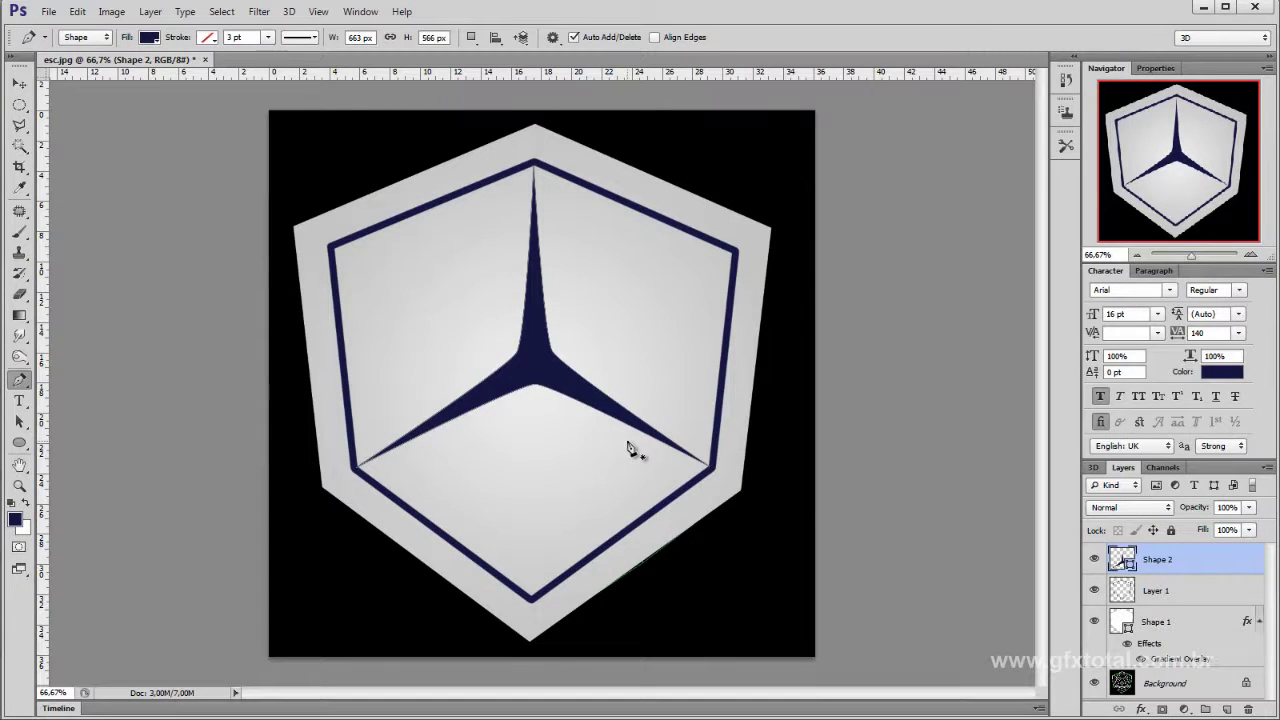
pyautogui.hotkey('alt', 'Tab')
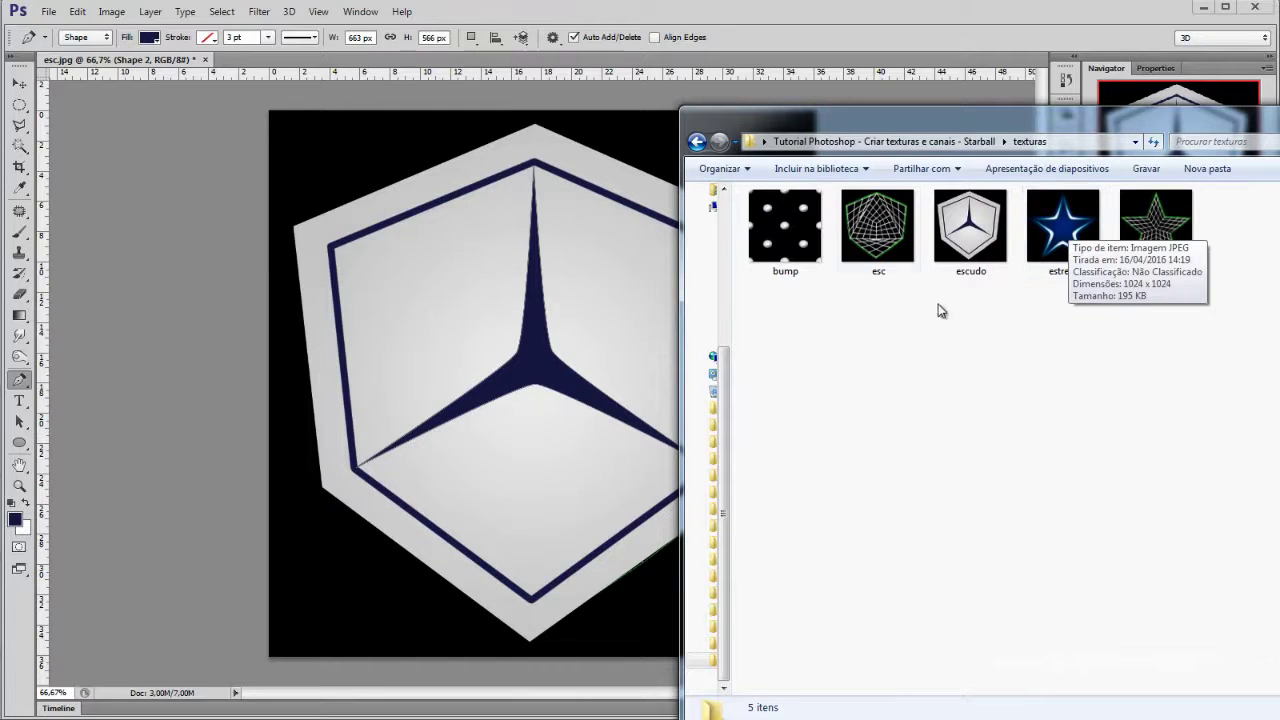
# Step: Drag star.jpg from the texturas folder into Photoshop and preview escudo in Photo Viewer
pyautogui.click(1157, 243)
pyautogui.moveTo(1167, 235); pyautogui.dragTo(359, 56)
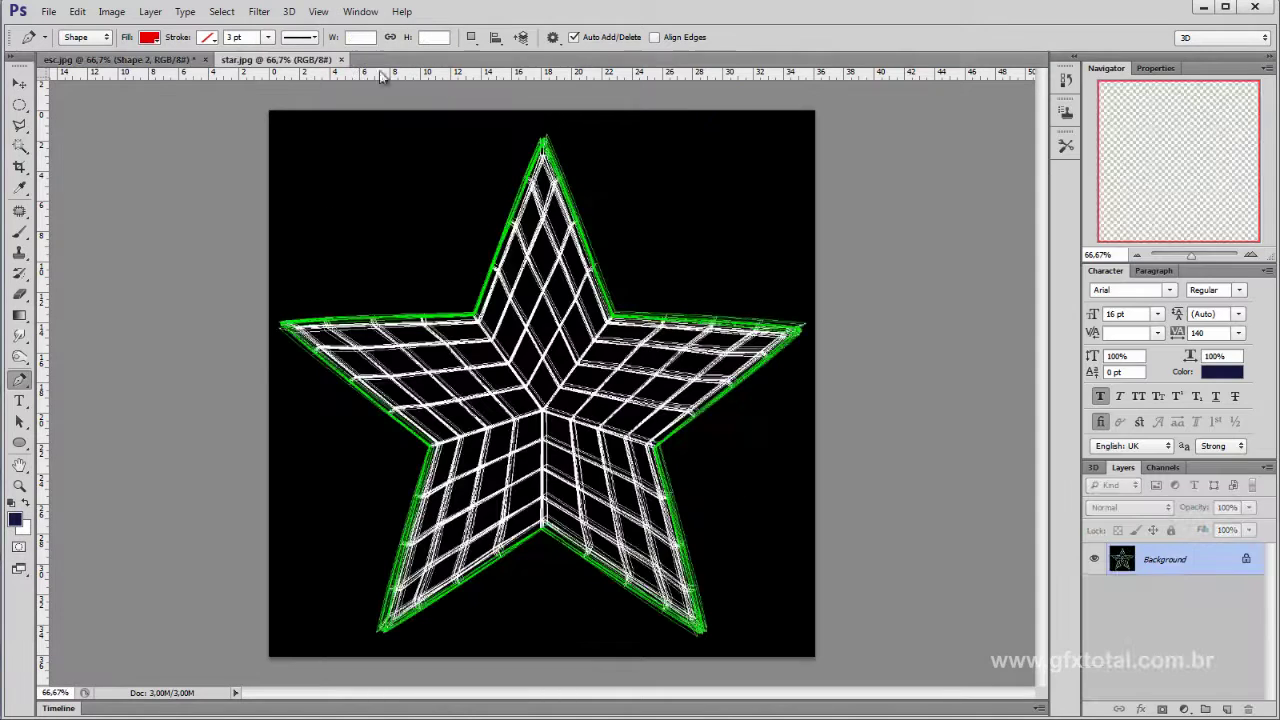
pyautogui.hotkey('alt', 'Tab')
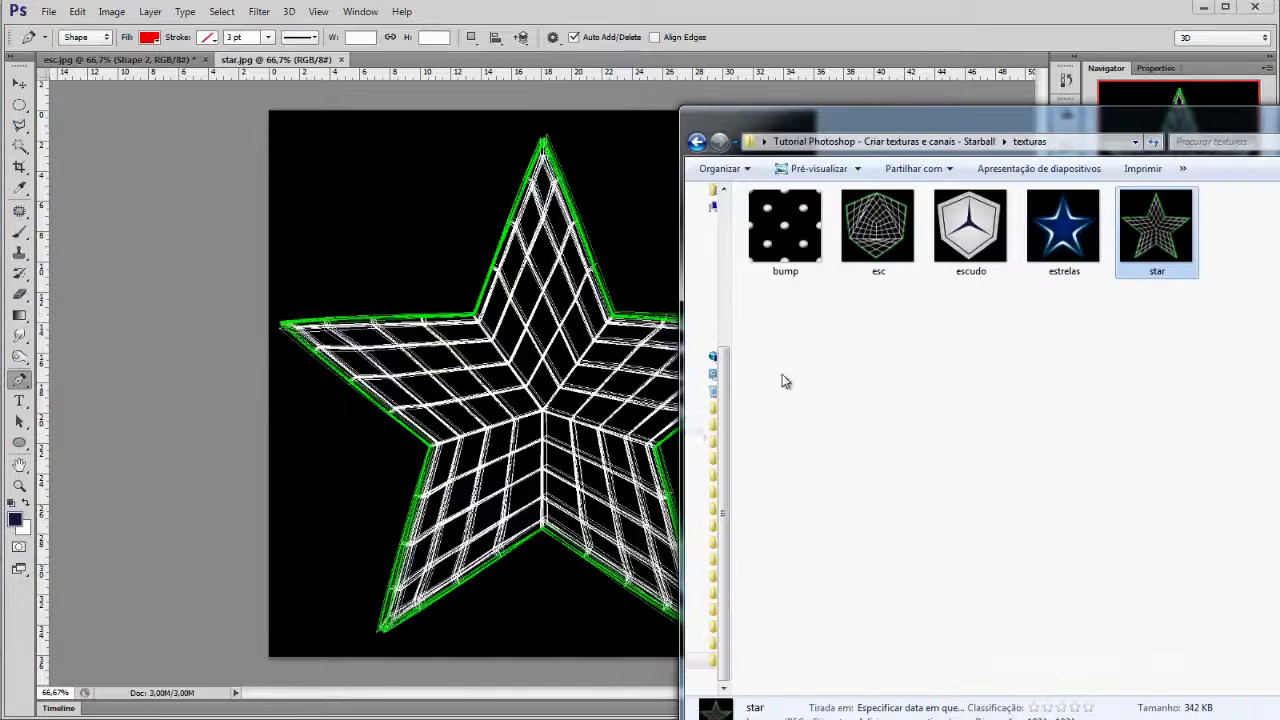
pyautogui.doubleClick(889, 250)
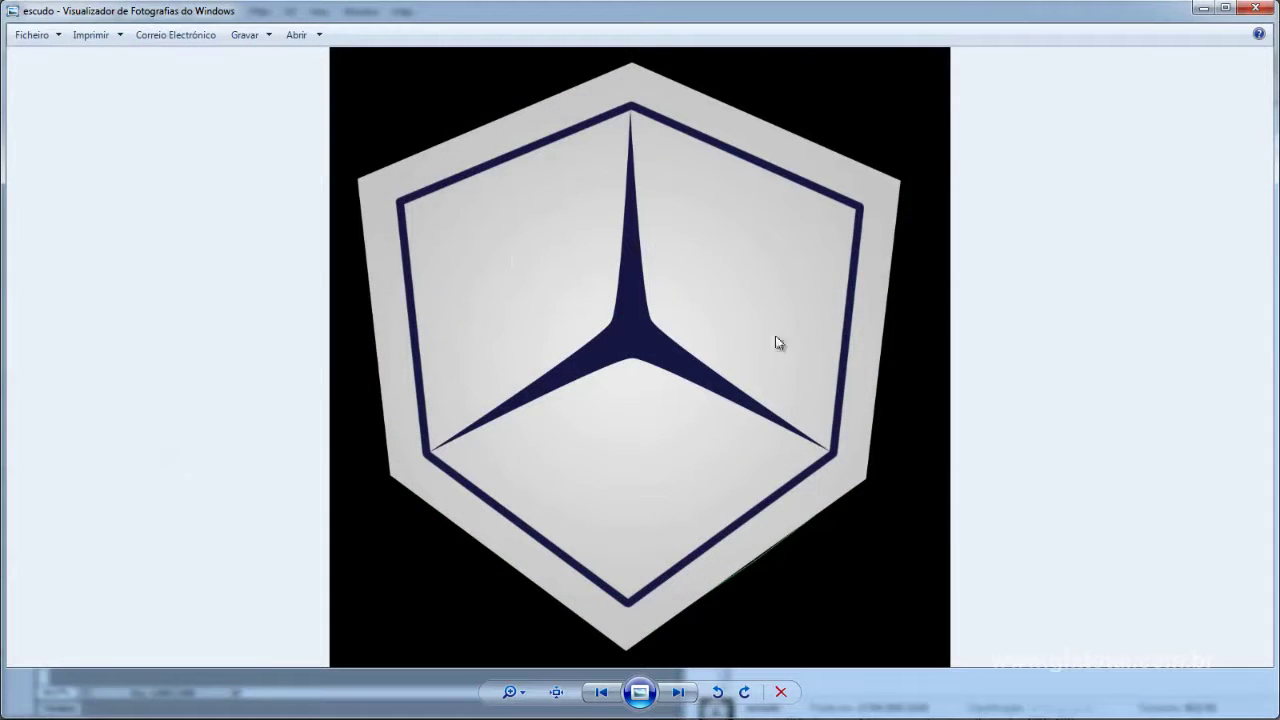
pyautogui.click(1254, 8)
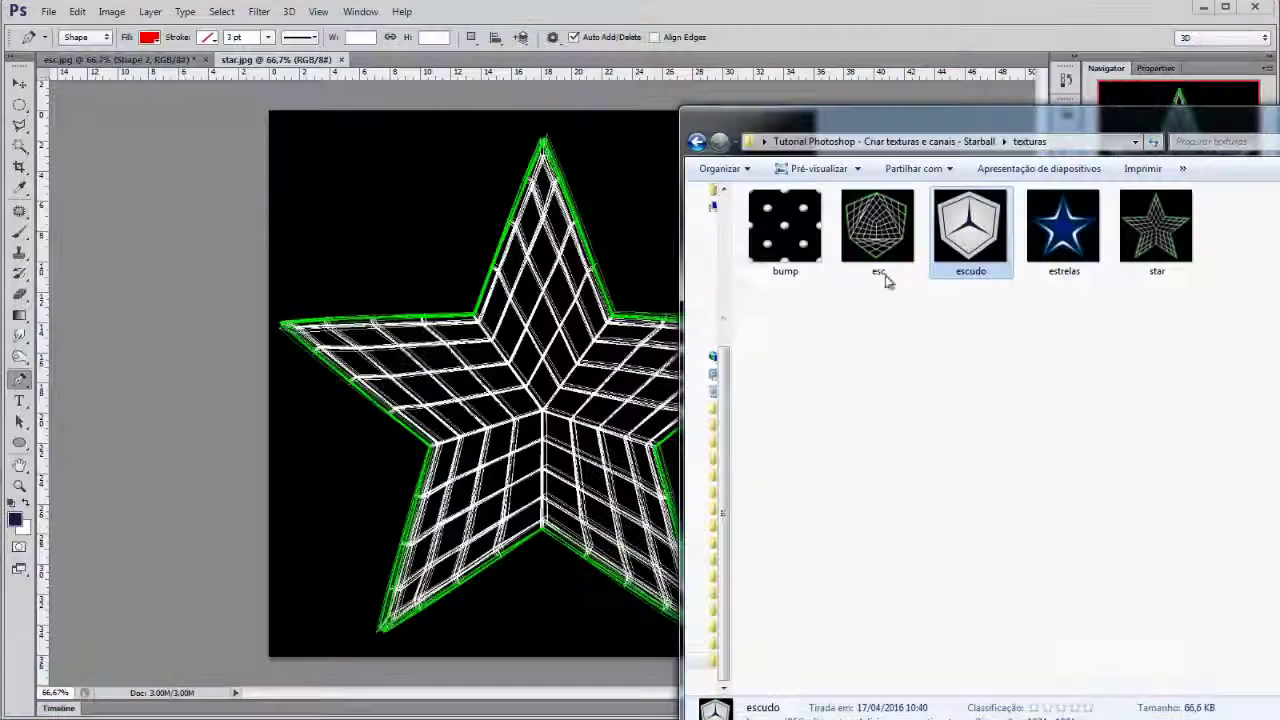
pyautogui.hotkey('alt', 'Tab')
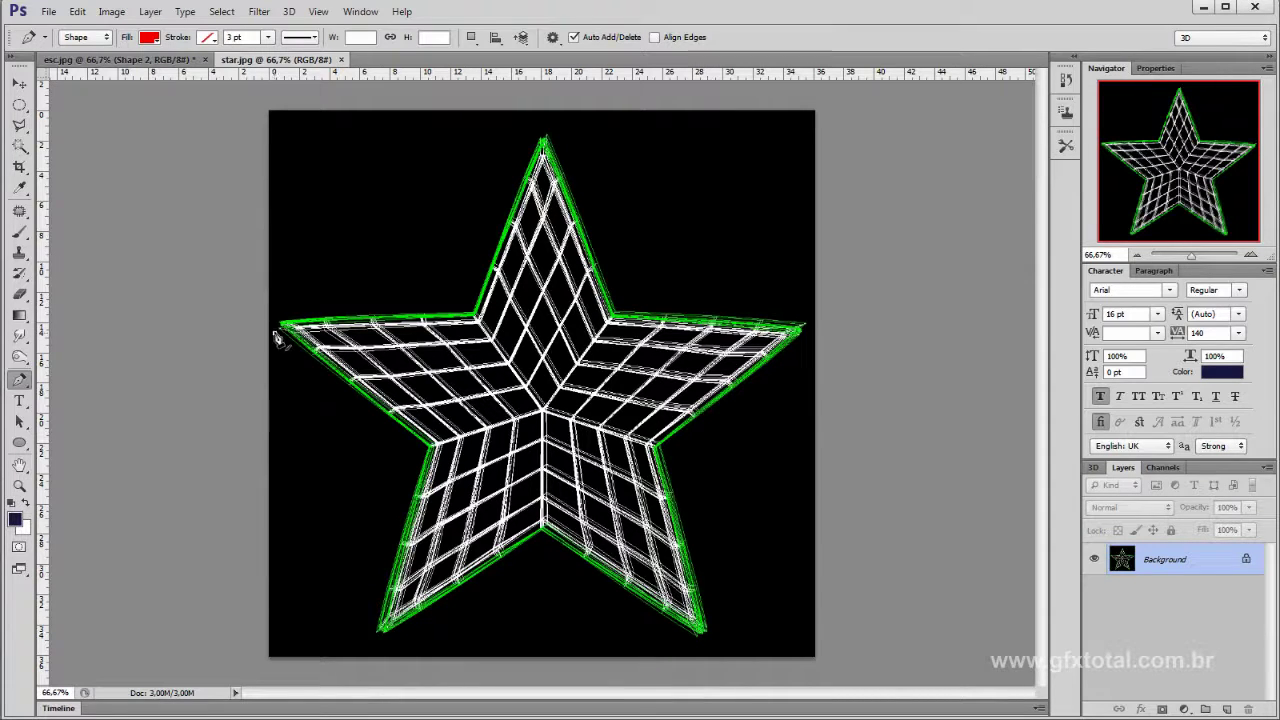
# Step: Trace the star outline from its left tip over the top tip, filled blue #1879b6
pyautogui.moveTo(276, 322); pyautogui.dragTo(276, 313)
pyautogui.click(467, 309)
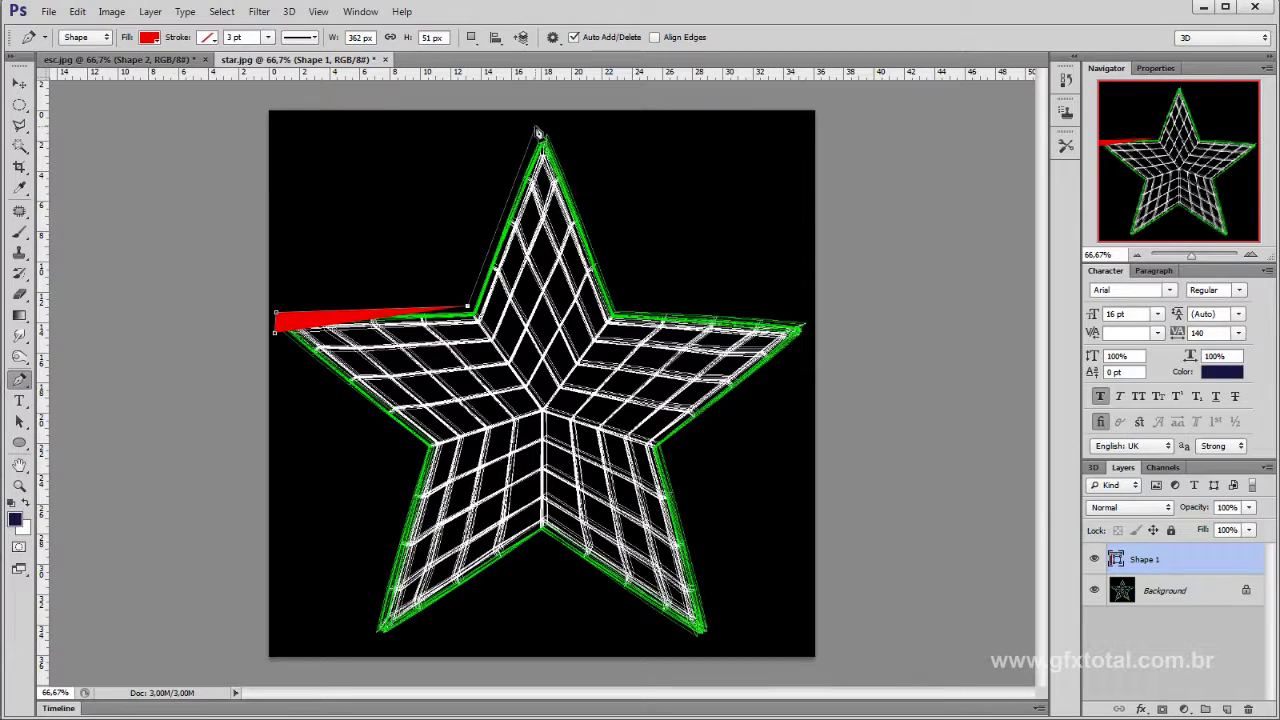
pyautogui.click(536, 129)
pyautogui.click(552, 128)
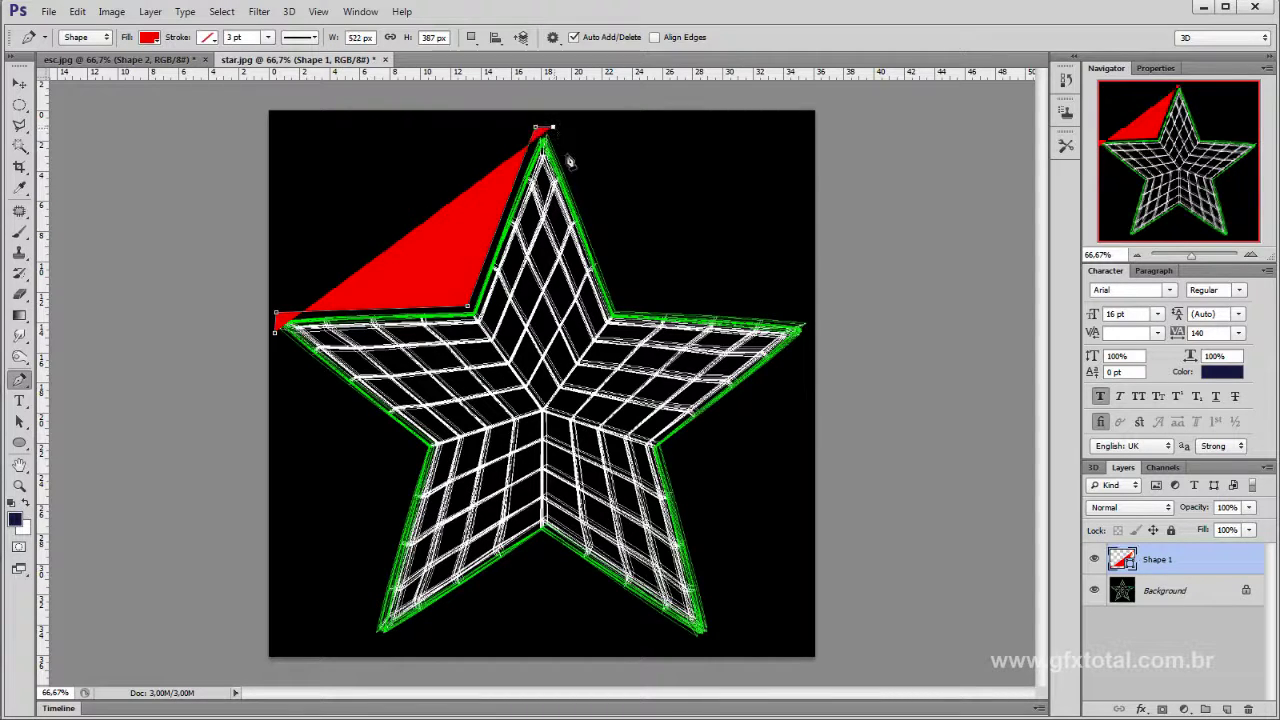
pyautogui.click(620, 310)
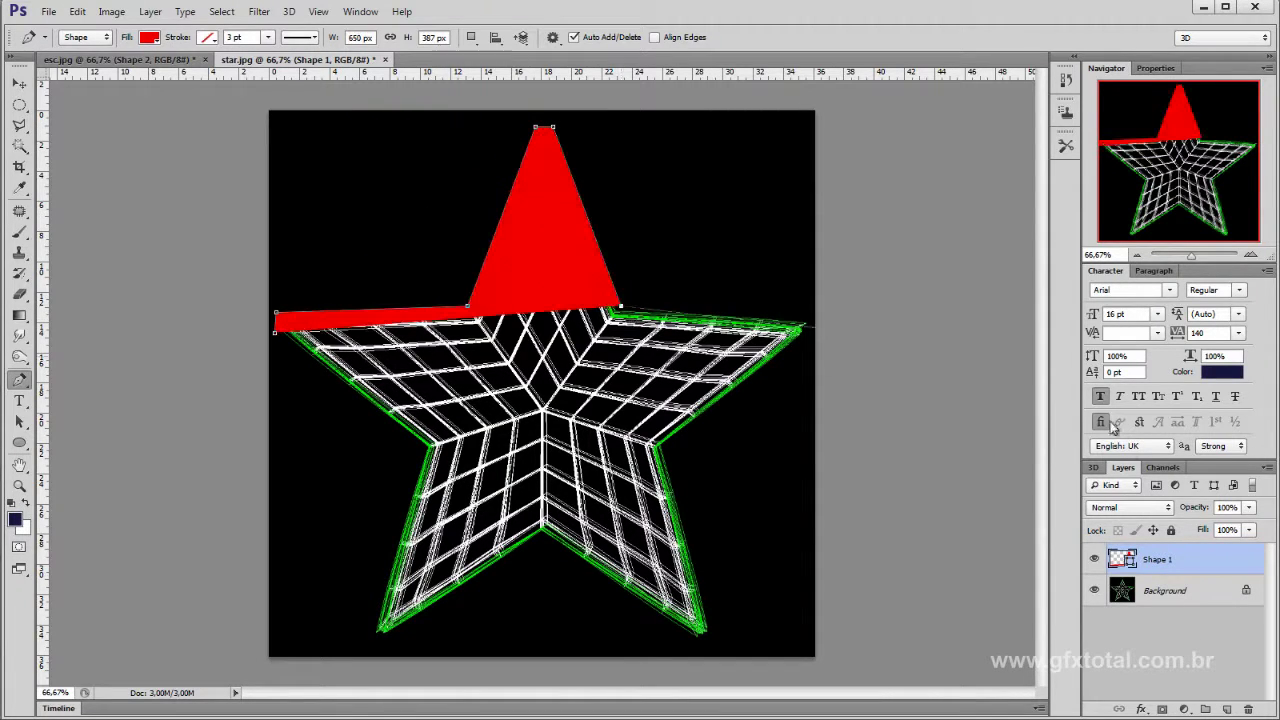
pyautogui.doubleClick(1122, 559)
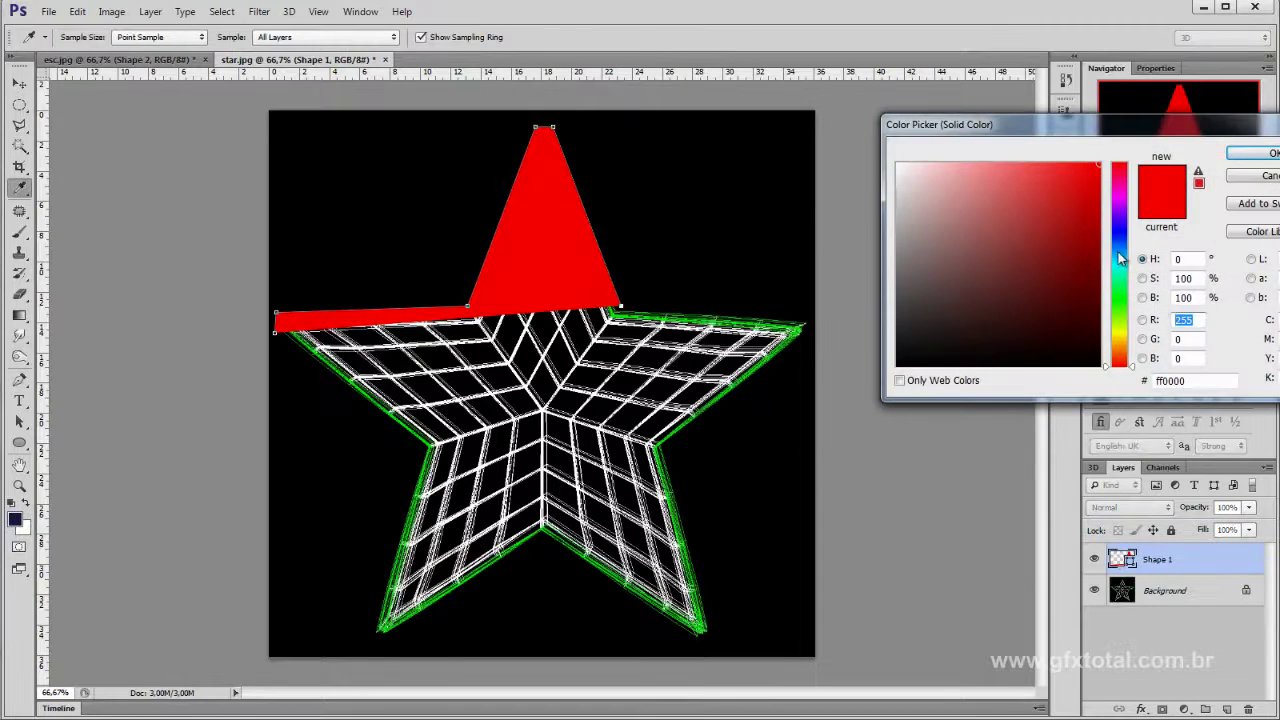
pyautogui.click(1118, 251)
pyautogui.click(1073, 222)
pyautogui.press('Return')
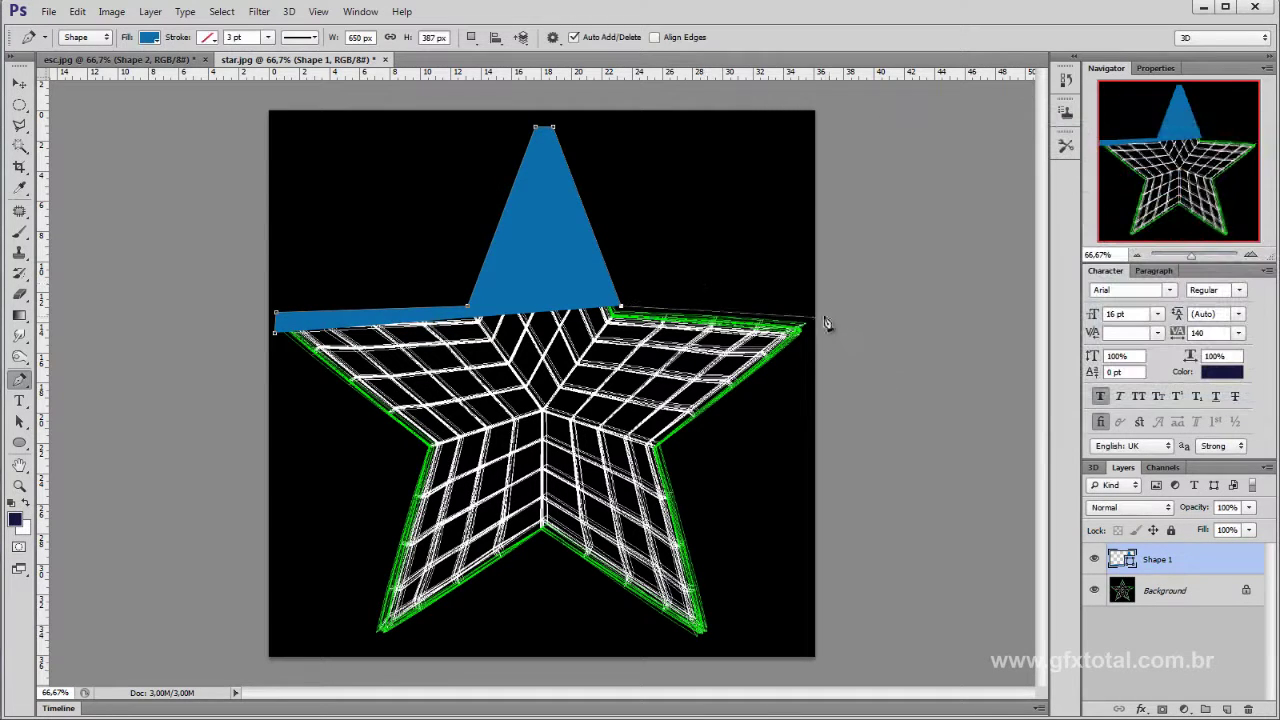
# Step: Continue the outline around the right and lower tips, set 53% opacity, and close the path
pyautogui.click(810, 318)
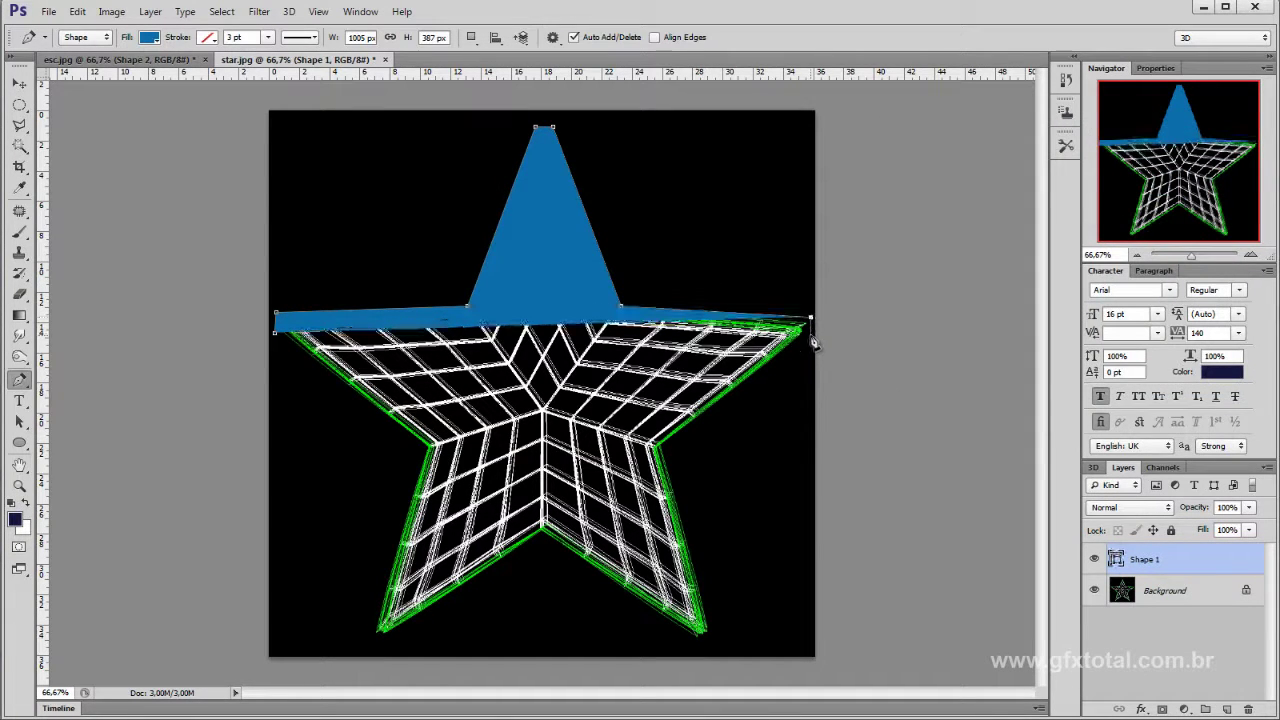
pyautogui.click(667, 446)
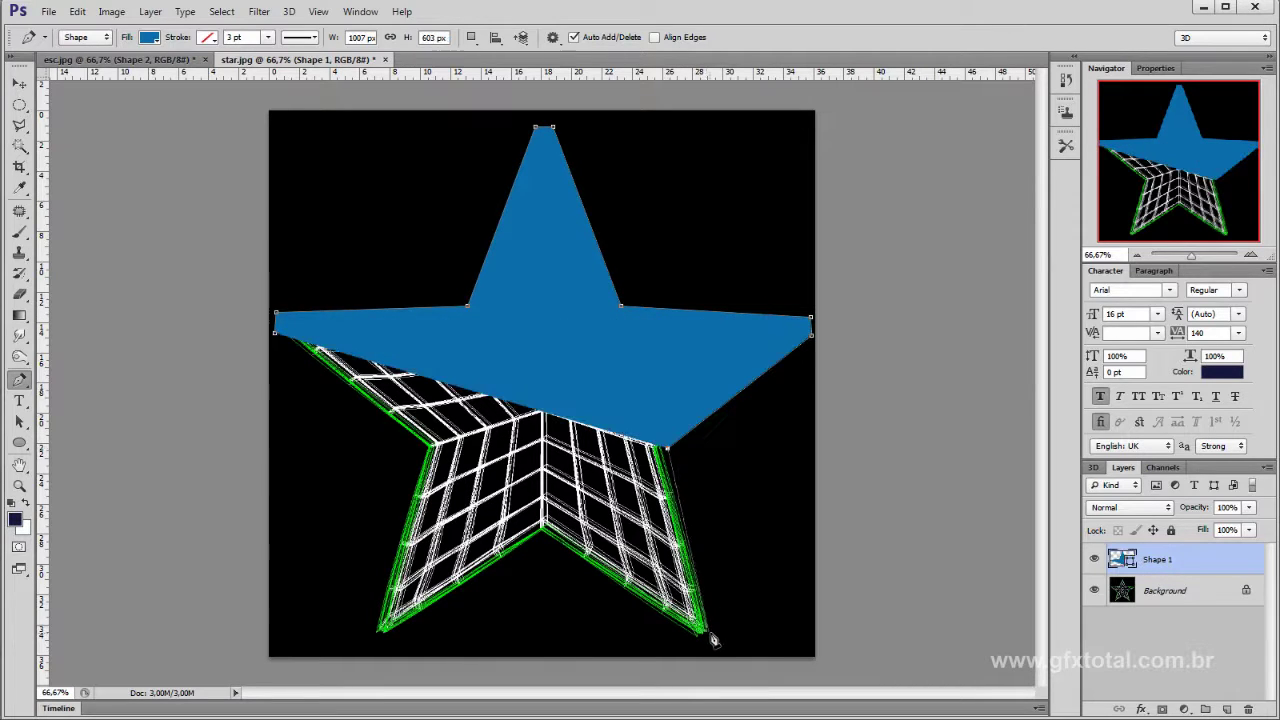
pyautogui.click(714, 633)
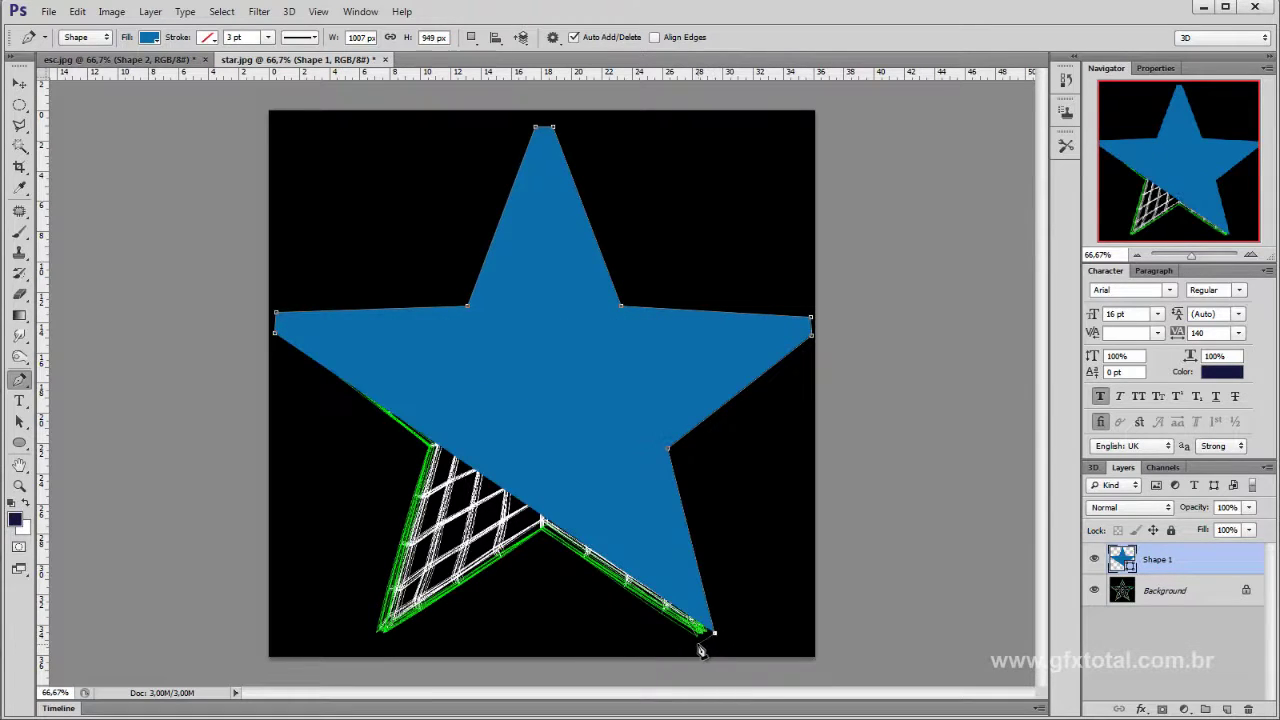
pyautogui.click(697, 643)
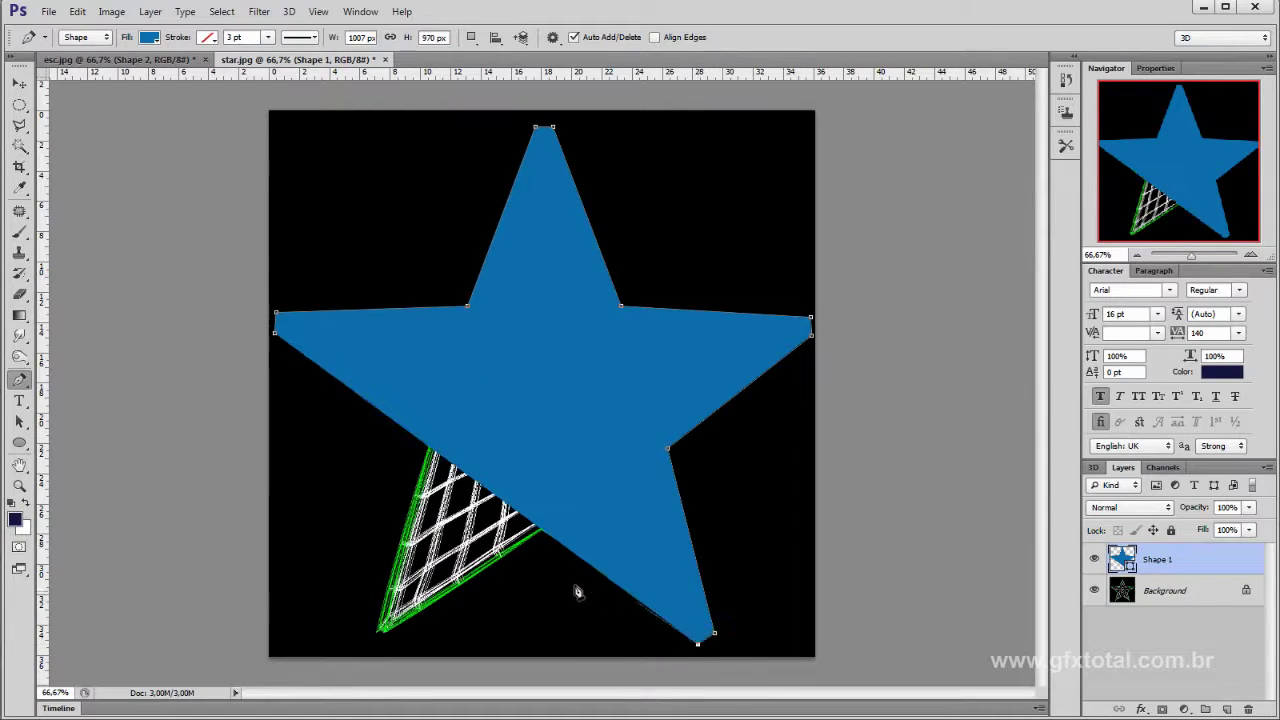
pyautogui.click(383, 643)
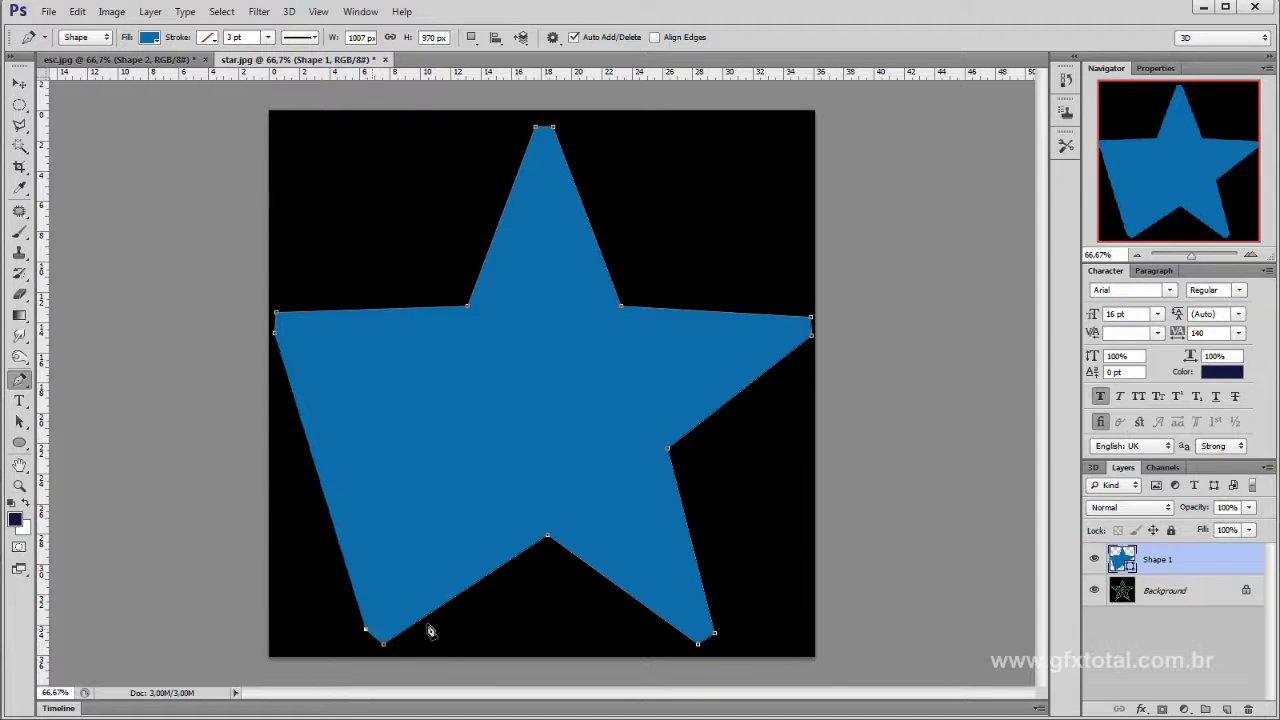
pyautogui.moveTo(1212, 527); pyautogui.dragTo(1180, 518)
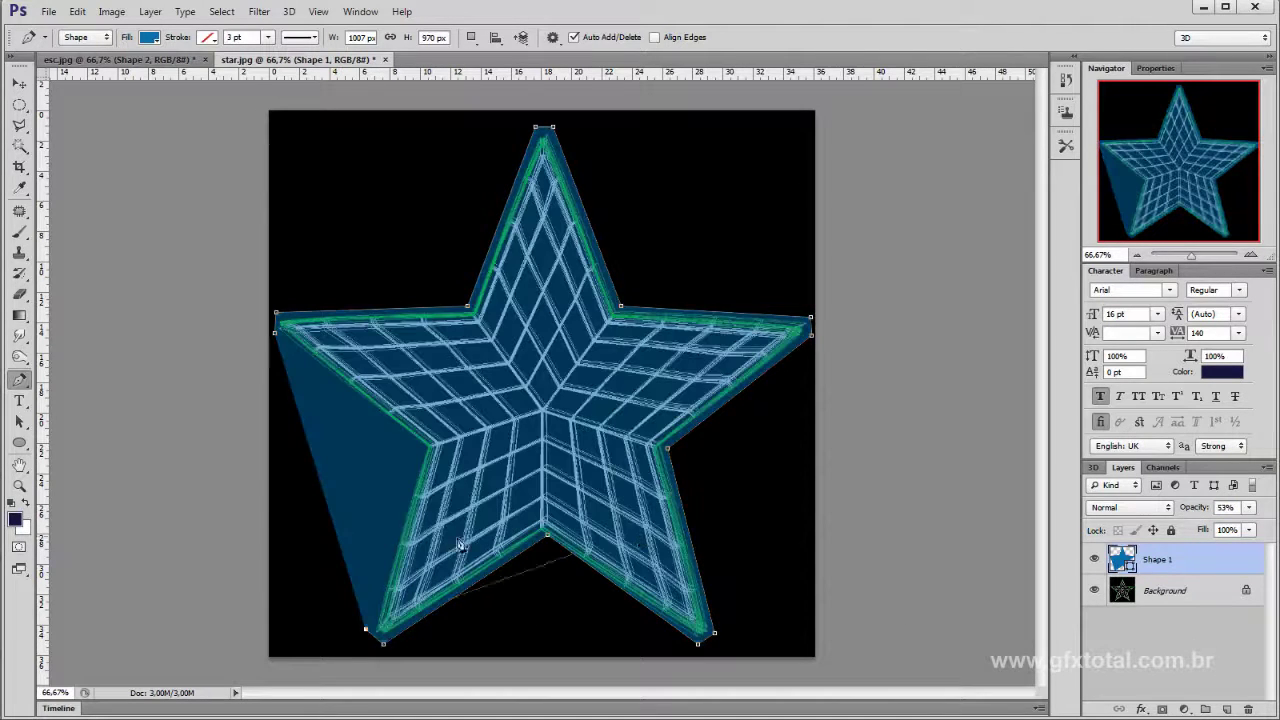
pyautogui.click(425, 455)
pyautogui.click(276, 333)
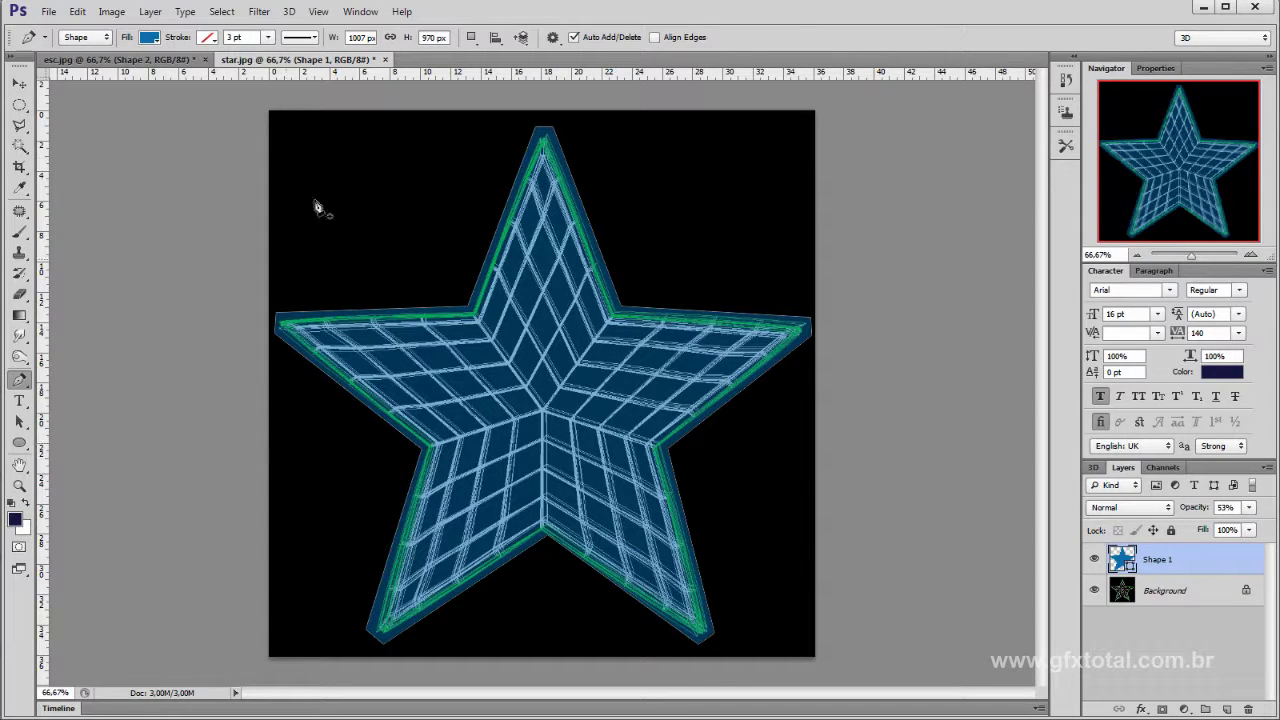
pyautogui.click(19, 83)
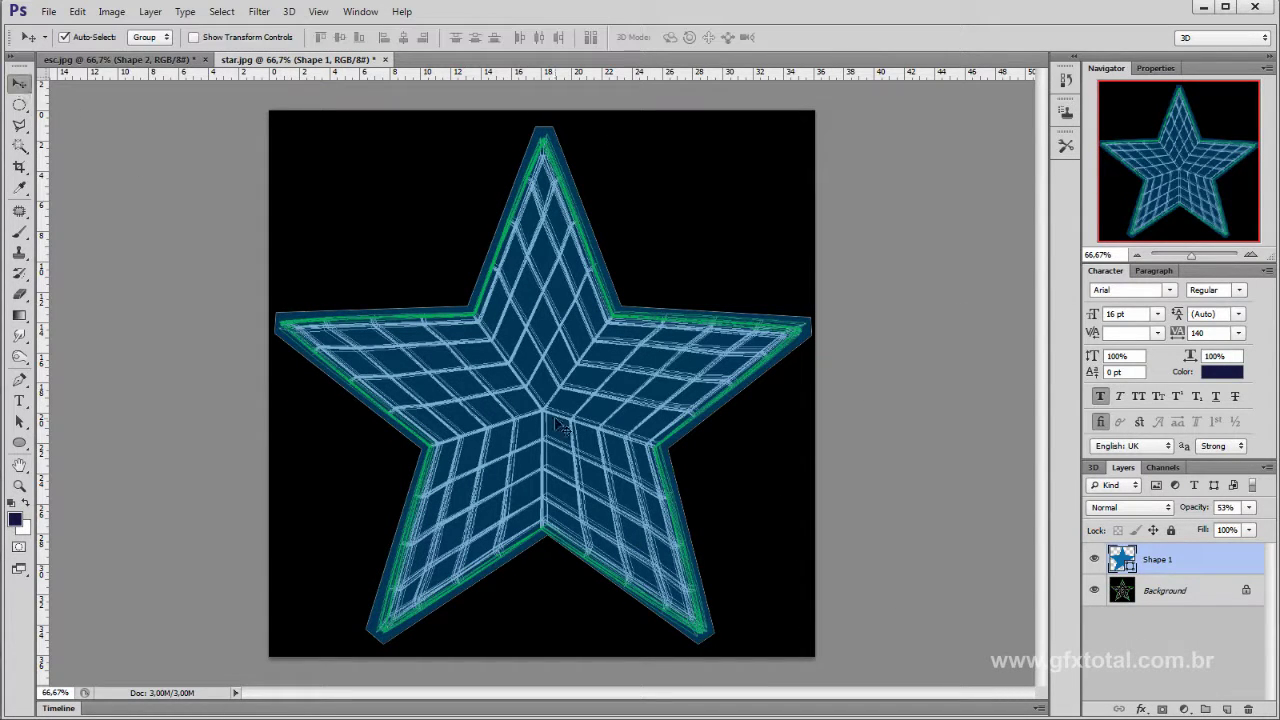
# Step: Restore the star to 100% opacity and recolour its fill to navy #284586
pyautogui.press('0')
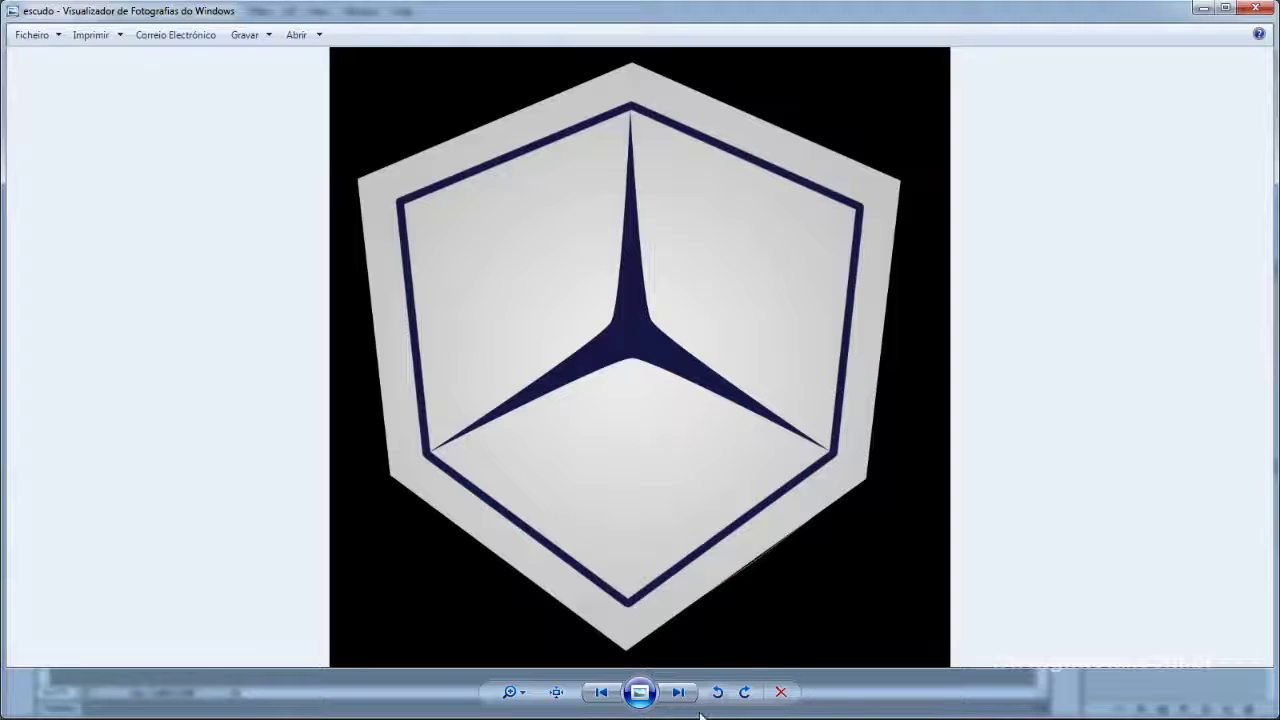
pyautogui.click(678, 692)
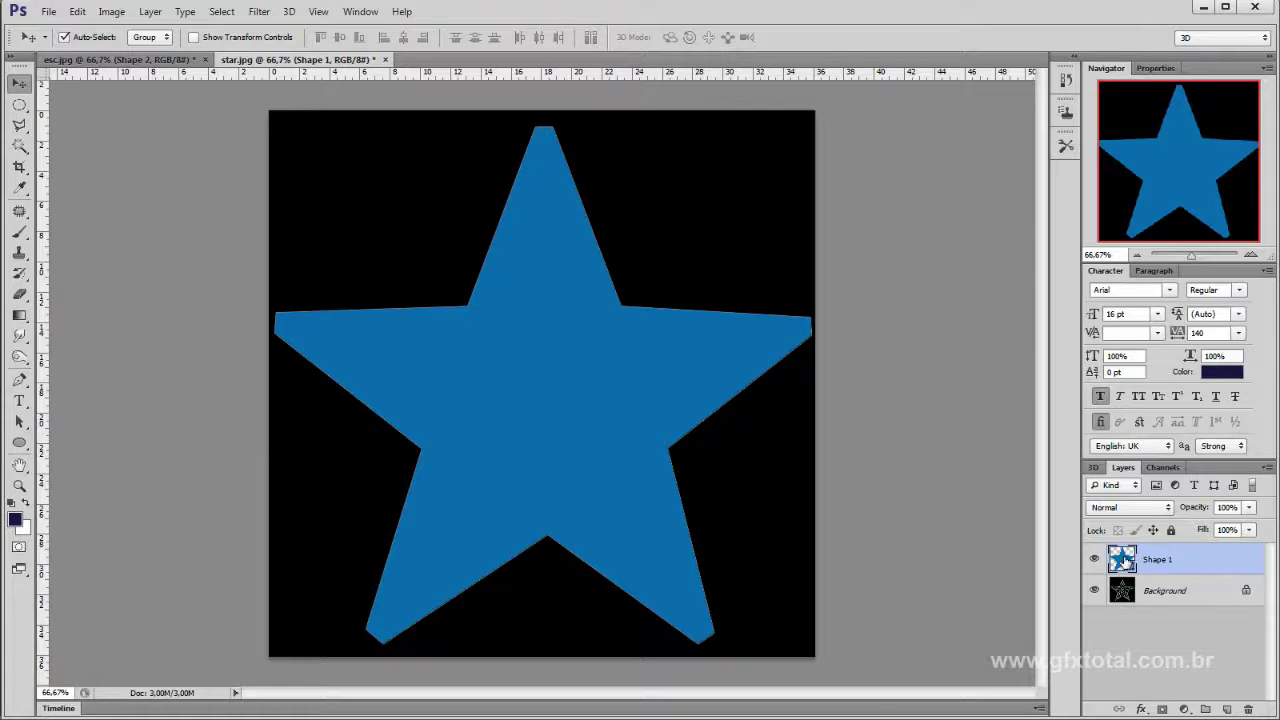
pyautogui.doubleClick(1121, 559)
pyautogui.click(1118, 240)
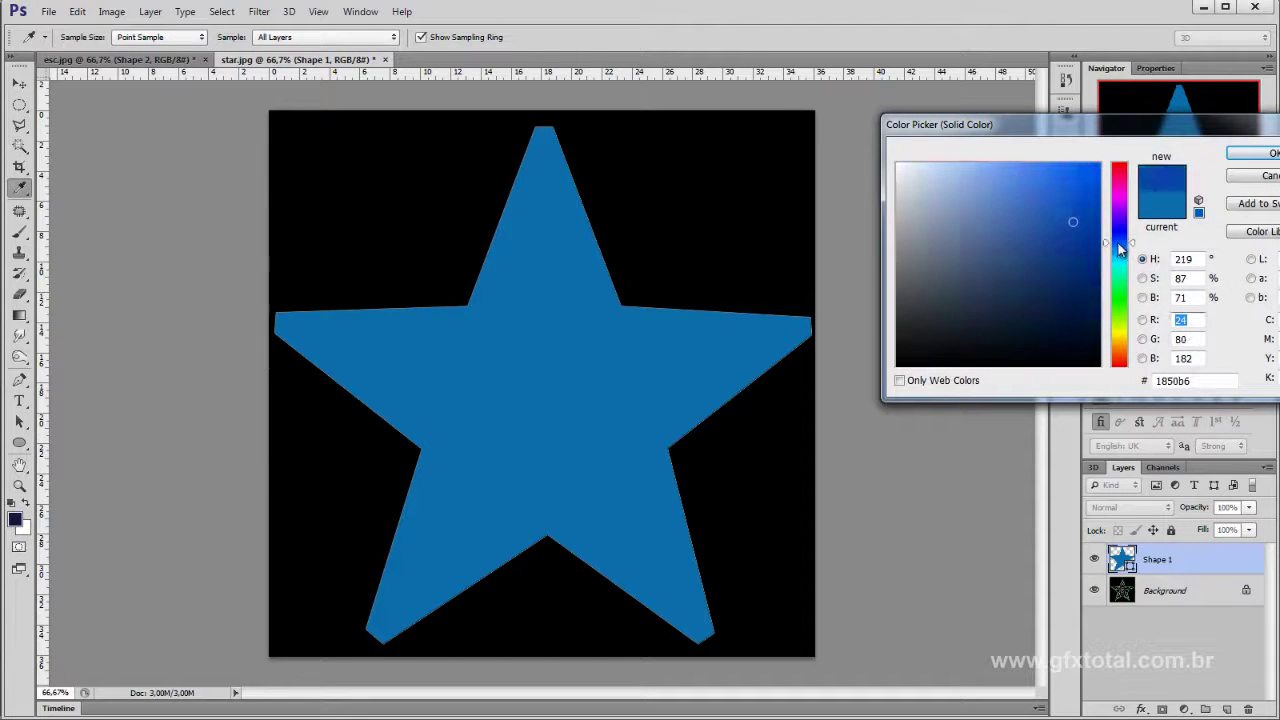
pyautogui.moveTo(1096, 220)
pyautogui.mouseDown()
pyautogui.moveTo(1008, 277)
pyautogui.moveTo(994, 263)
pyautogui.moveTo(983, 288)
pyautogui.moveTo(1017, 294)
pyautogui.moveTo(946, 268)
pyautogui.moveTo(1037, 283)
pyautogui.moveTo(1039, 259)
pyautogui.mouseUp()
pyautogui.click(1268, 153)
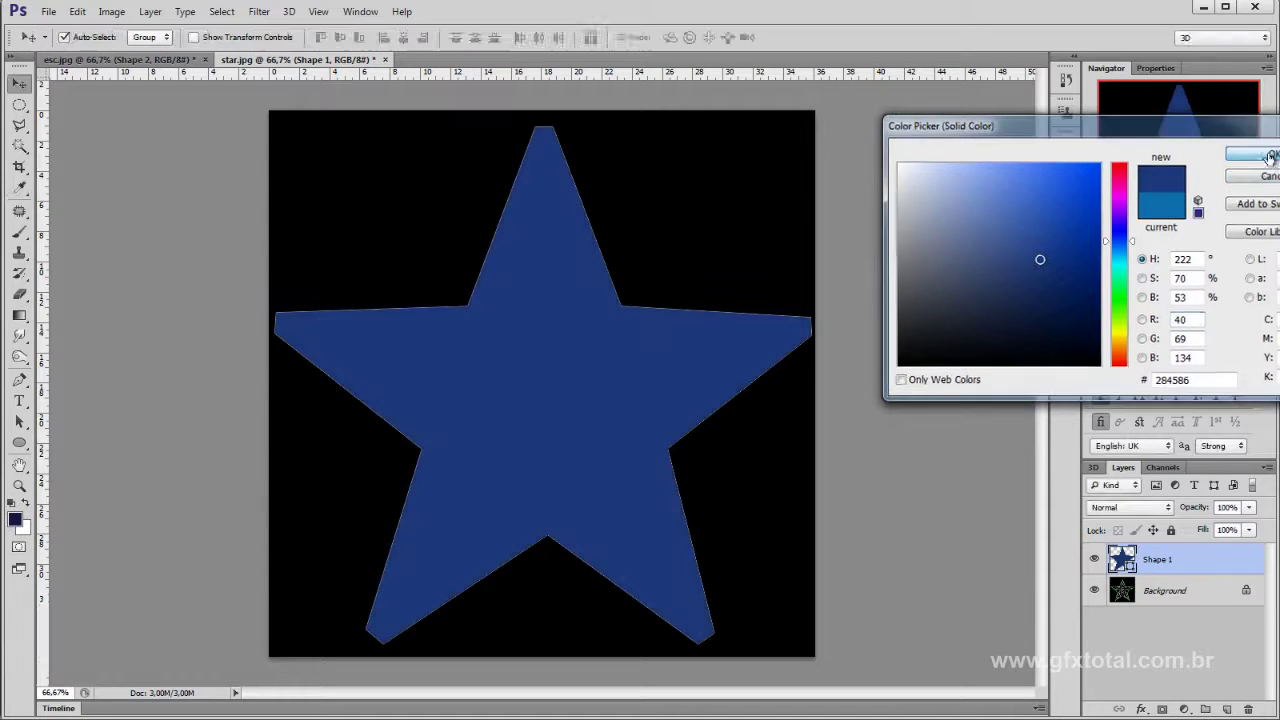
# Step: Add an Inner Shadow to Shape 1 with distance 0 and size 120 px
pyautogui.rightClick(1189, 563)
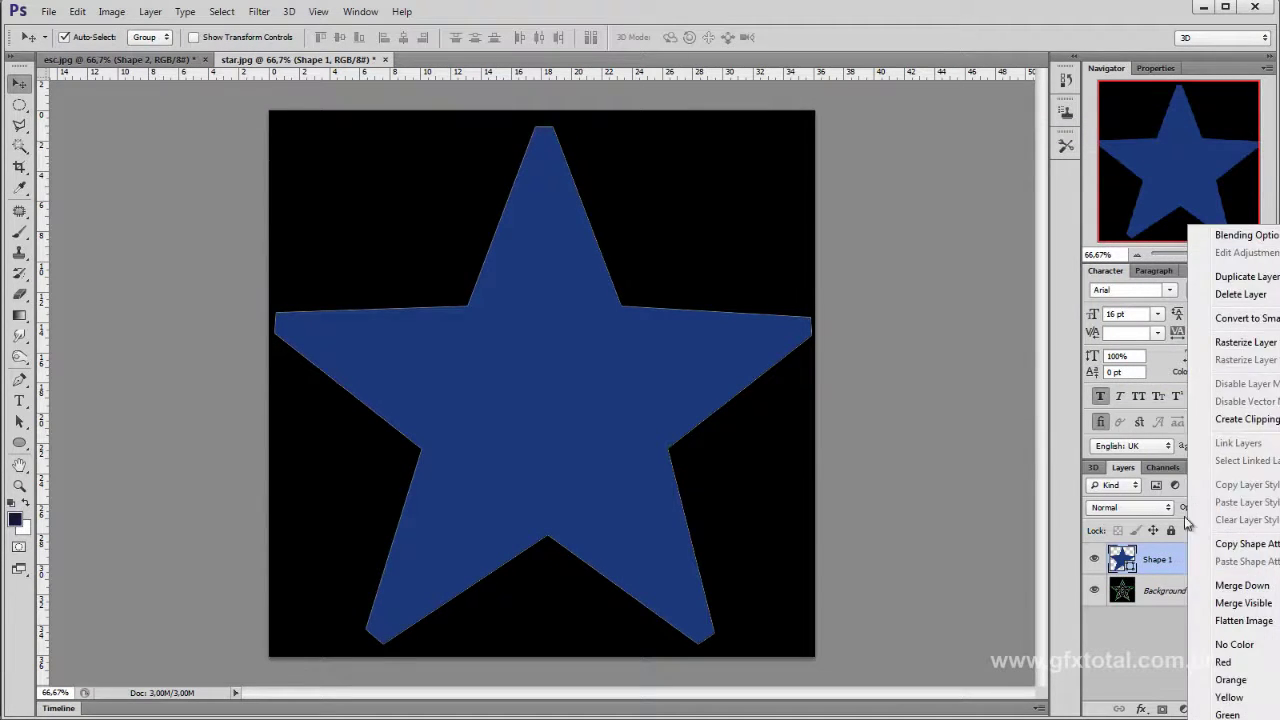
pyautogui.click(1234, 238)
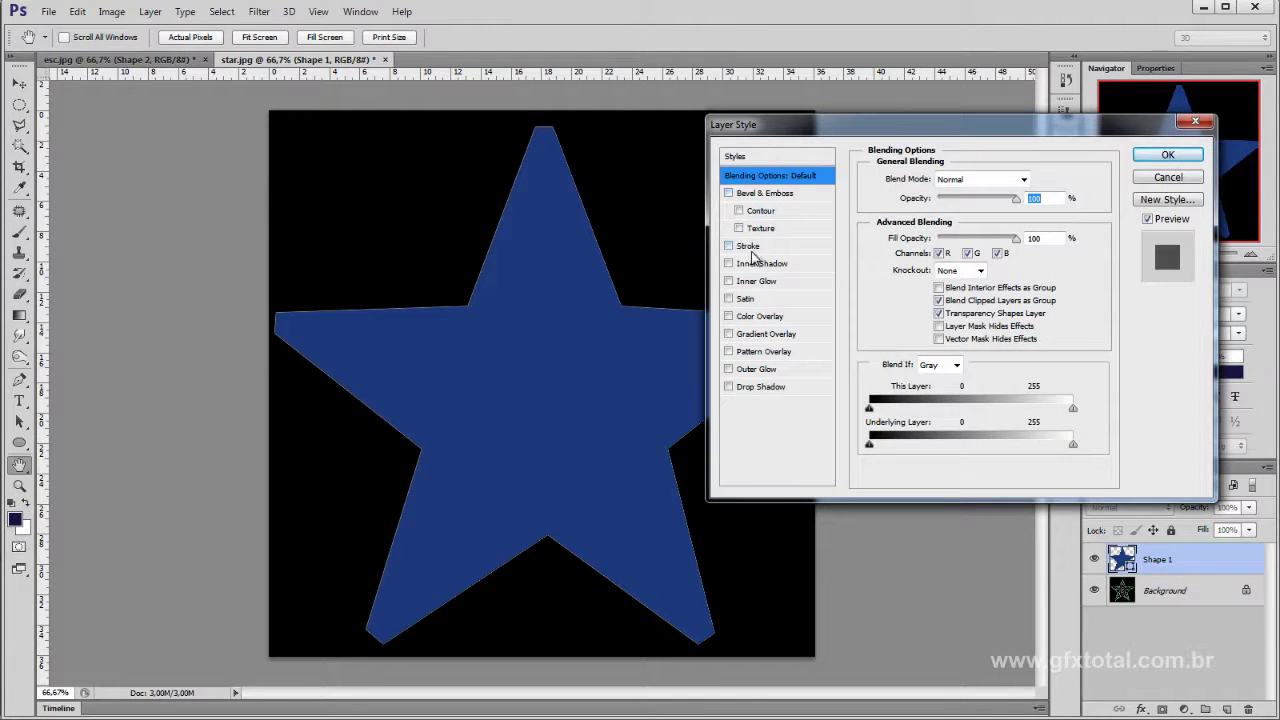
pyautogui.click(762, 265)
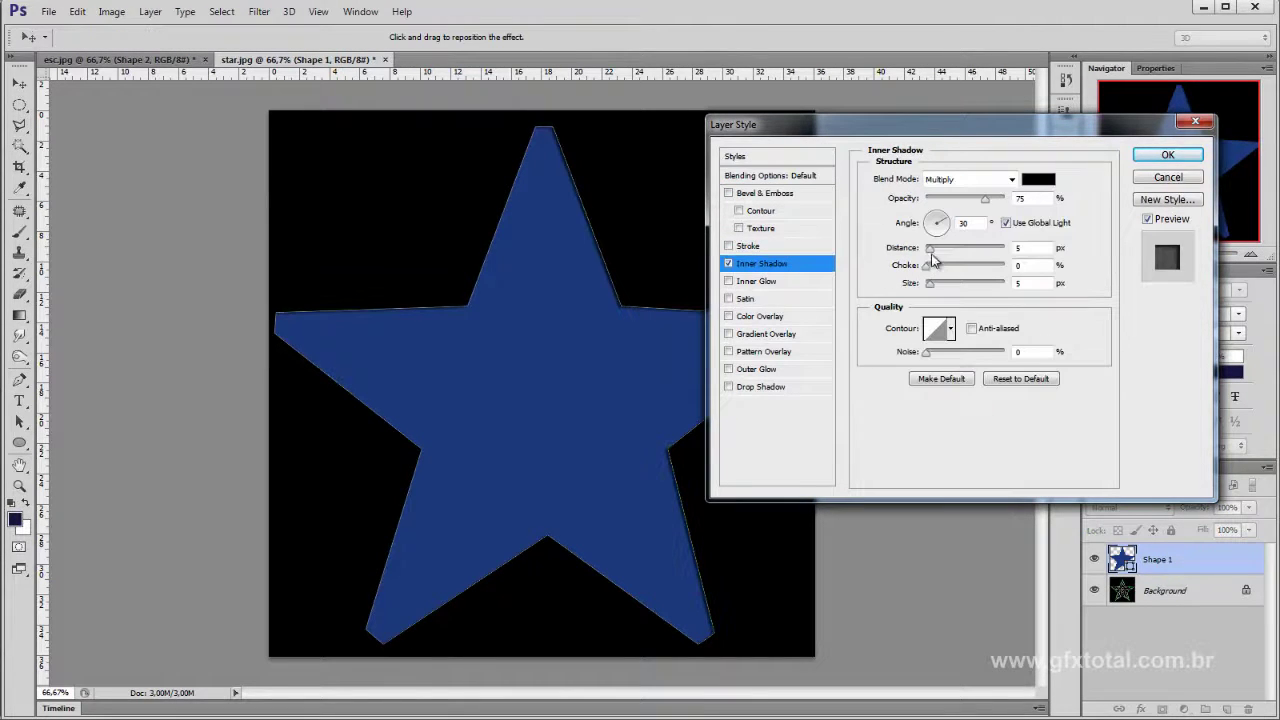
pyautogui.moveTo(933, 253); pyautogui.dragTo(848, 258)
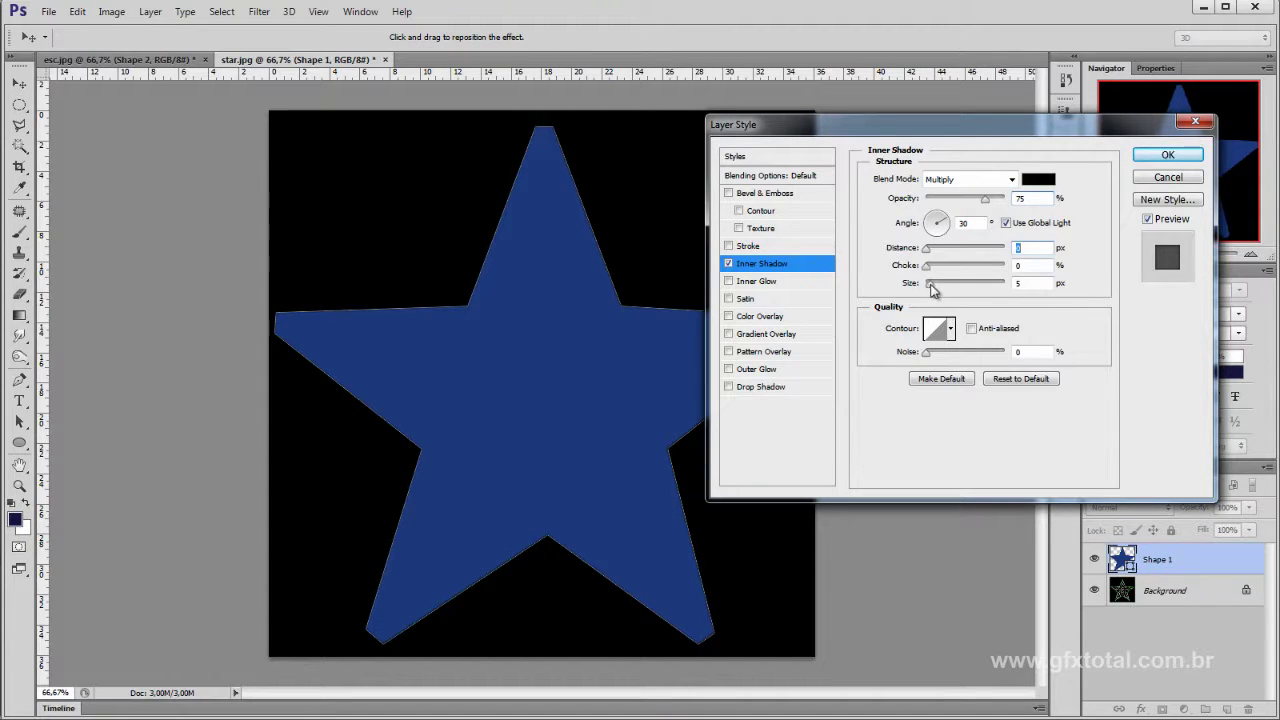
pyautogui.moveTo(930, 285); pyautogui.dragTo(965, 288)
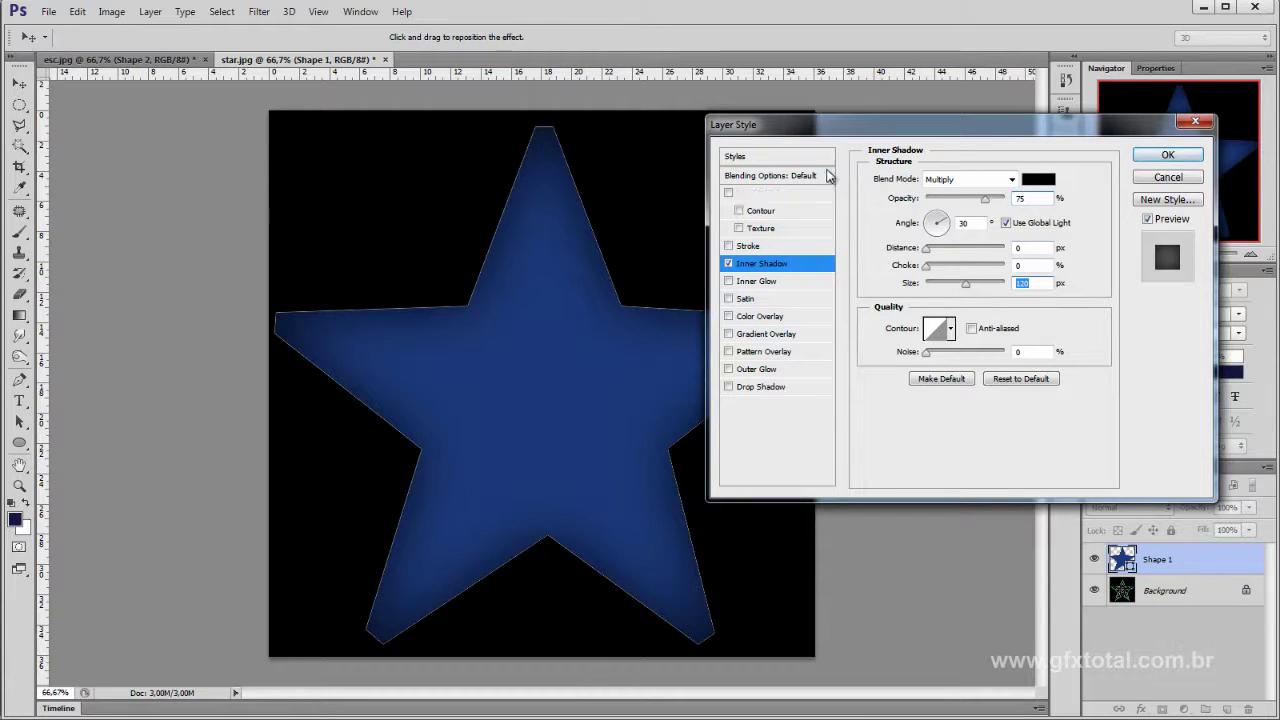
pyautogui.moveTo(718, 127); pyautogui.dragTo(670, 134)
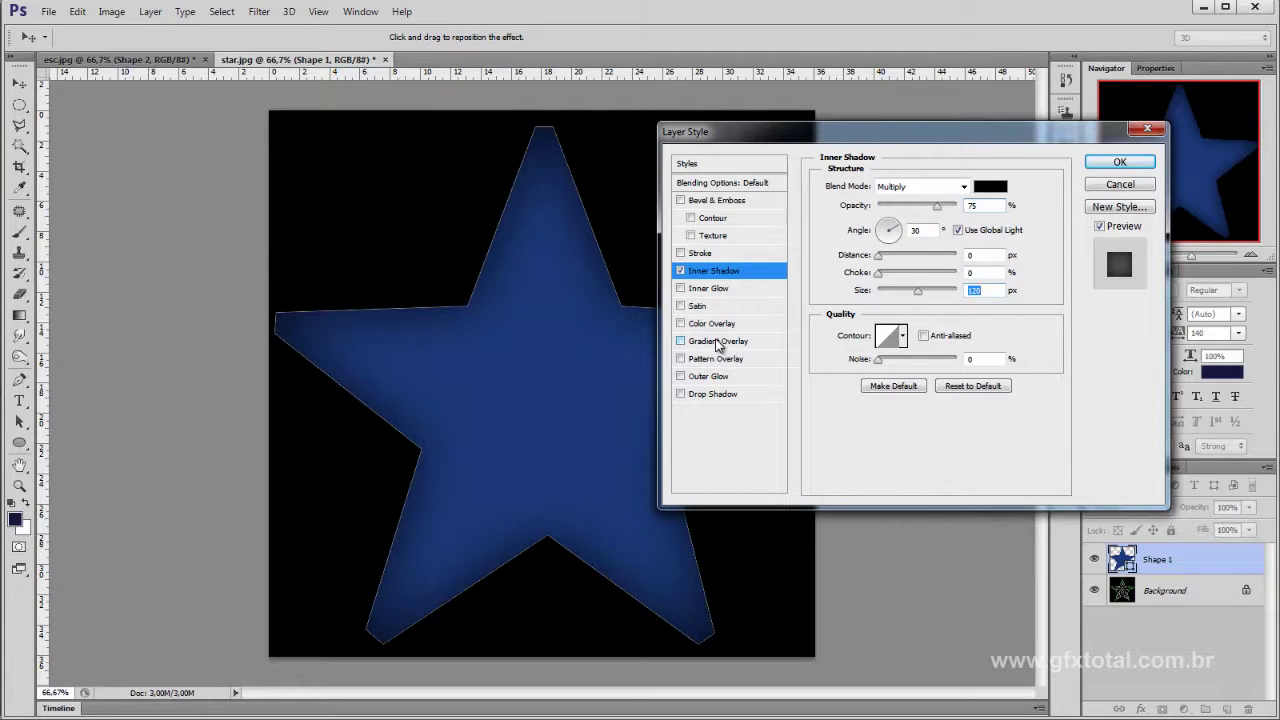
# Step: Add a radial Gradient Overlay to the star
pyautogui.click(717, 342)
pyautogui.click(929, 244)
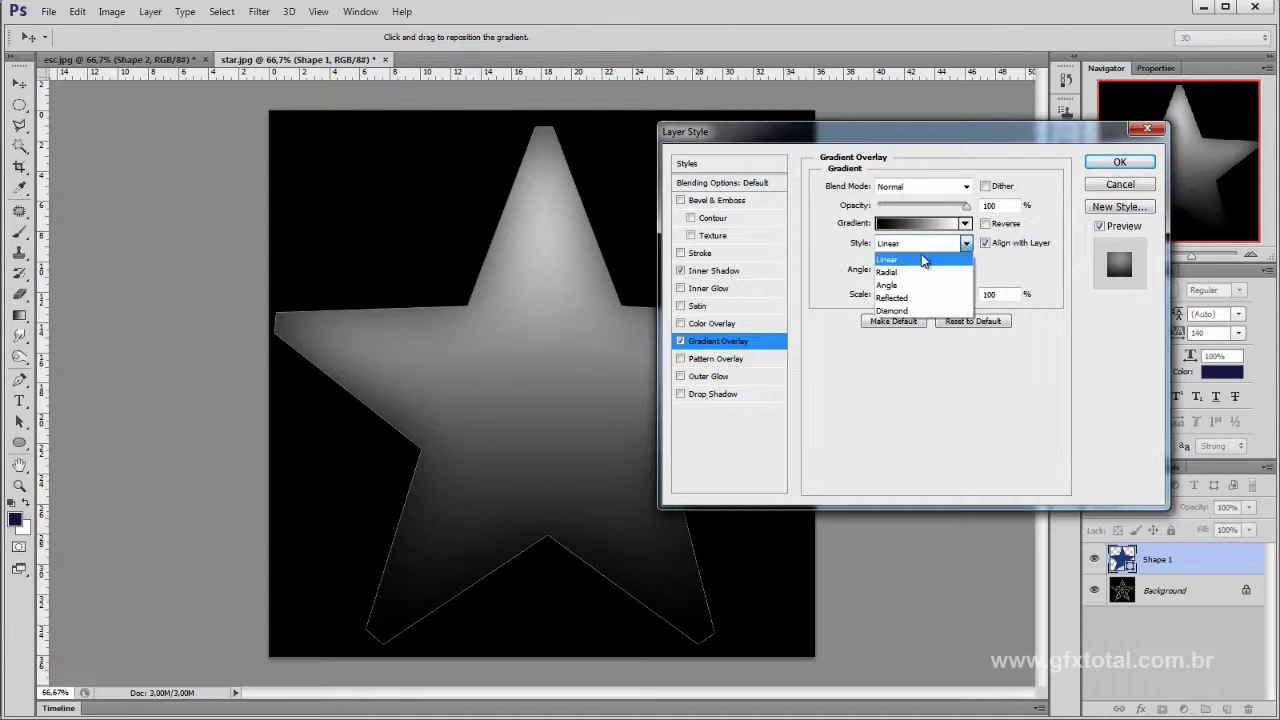
pyautogui.click(909, 279)
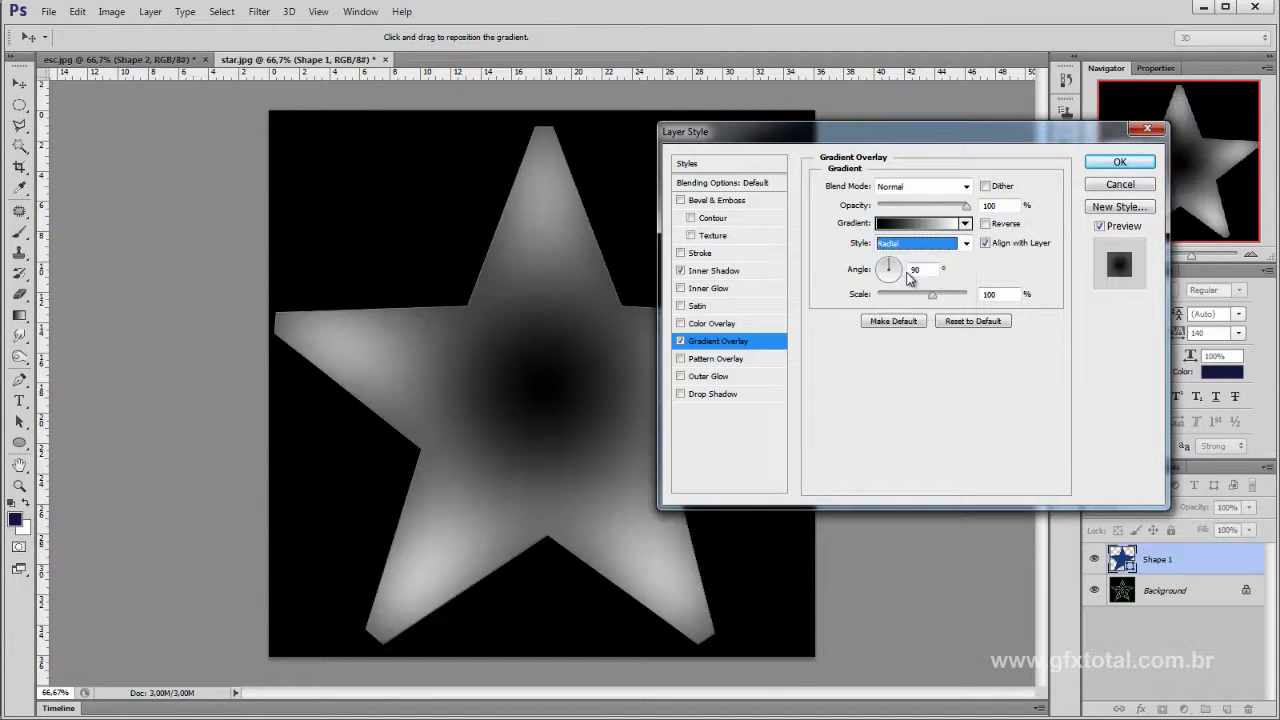
pyautogui.click(912, 223)
# Step: Set the gradient's left stop to bright blue #2a7fd6
pyautogui.click(850, 402)
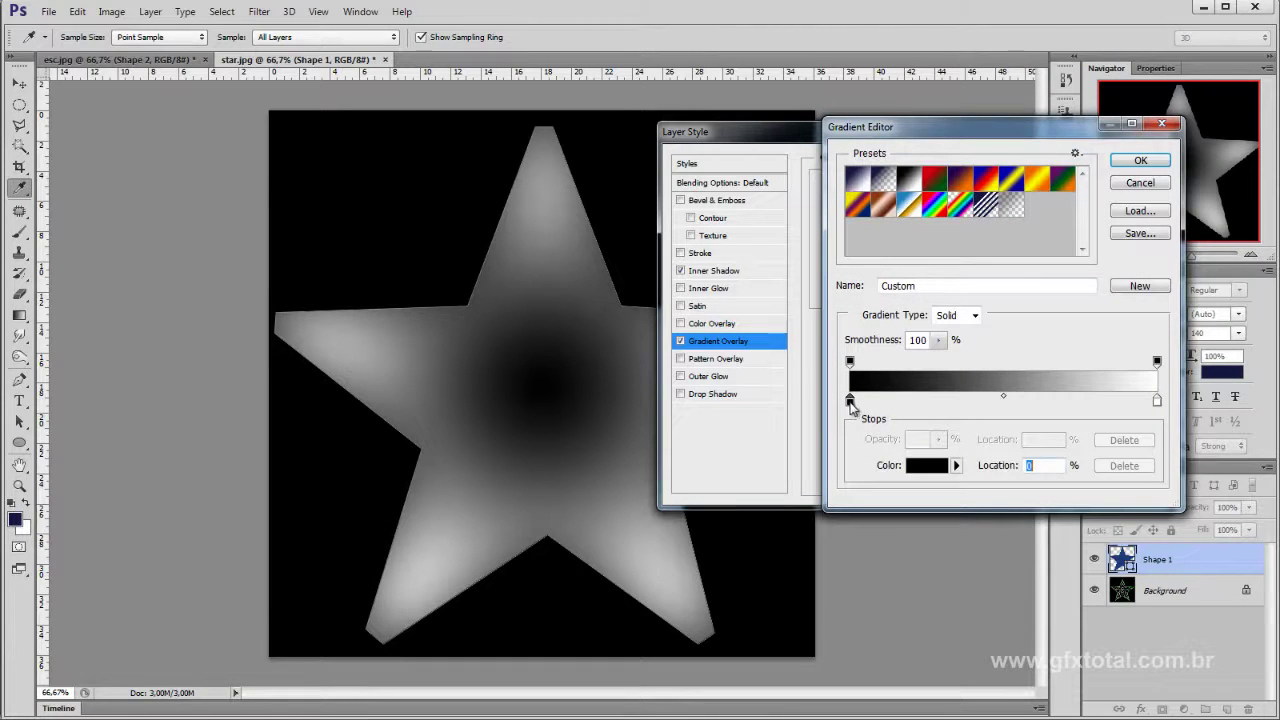
pyautogui.click(927, 466)
pyautogui.moveTo(1128, 265); pyautogui.dragTo(1124, 245)
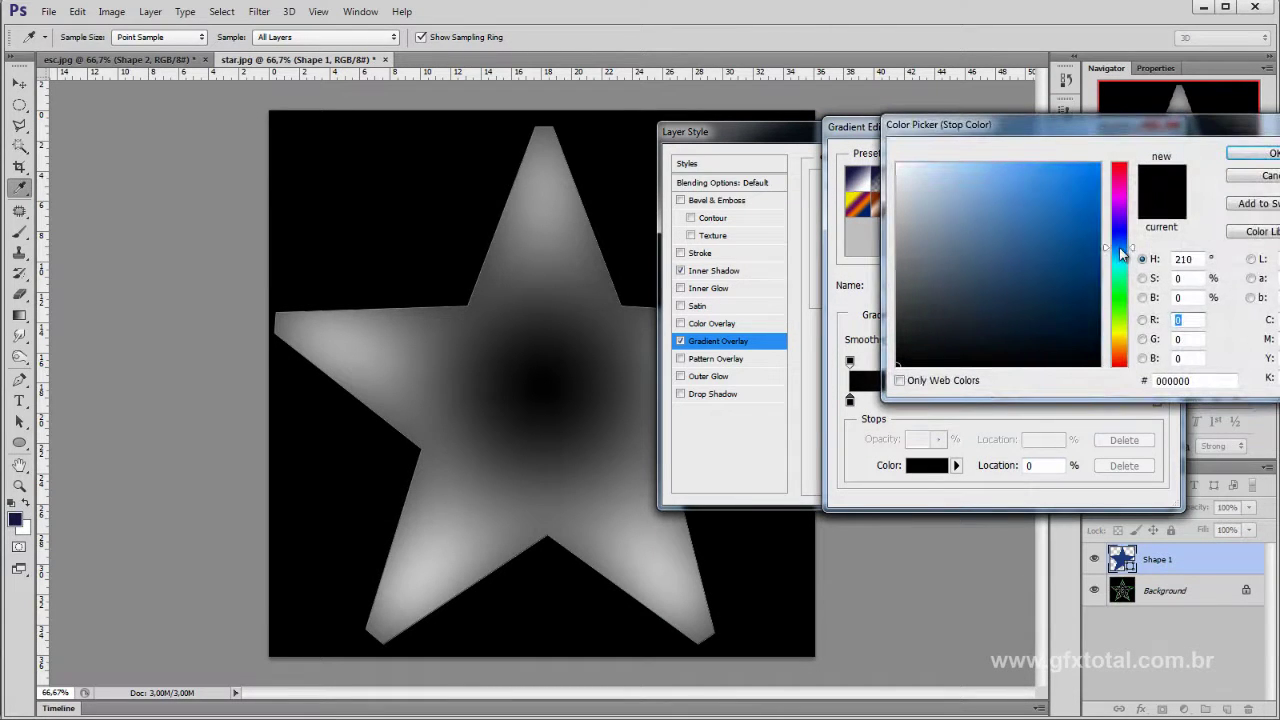
pyautogui.click(1071, 178)
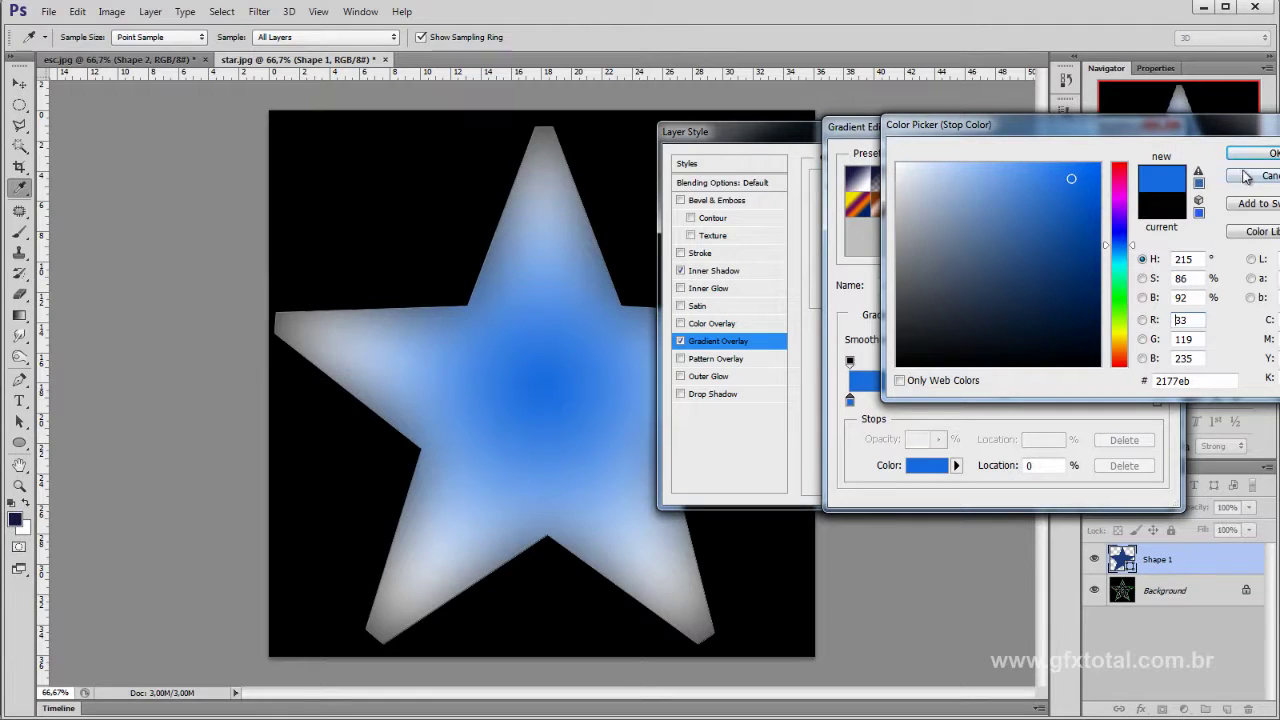
pyautogui.moveTo(1120, 245); pyautogui.dragTo(1120, 240)
pyautogui.moveTo(1071, 180); pyautogui.dragTo(1060, 195)
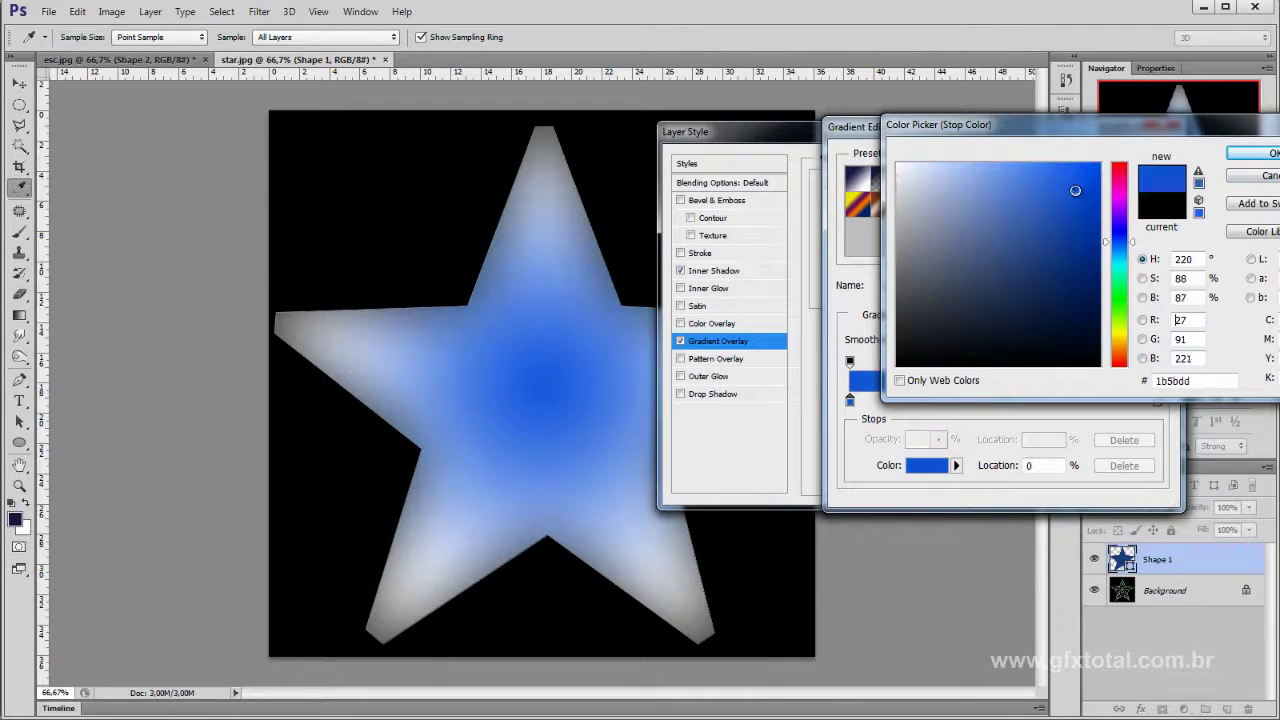
pyautogui.click(1131, 250)
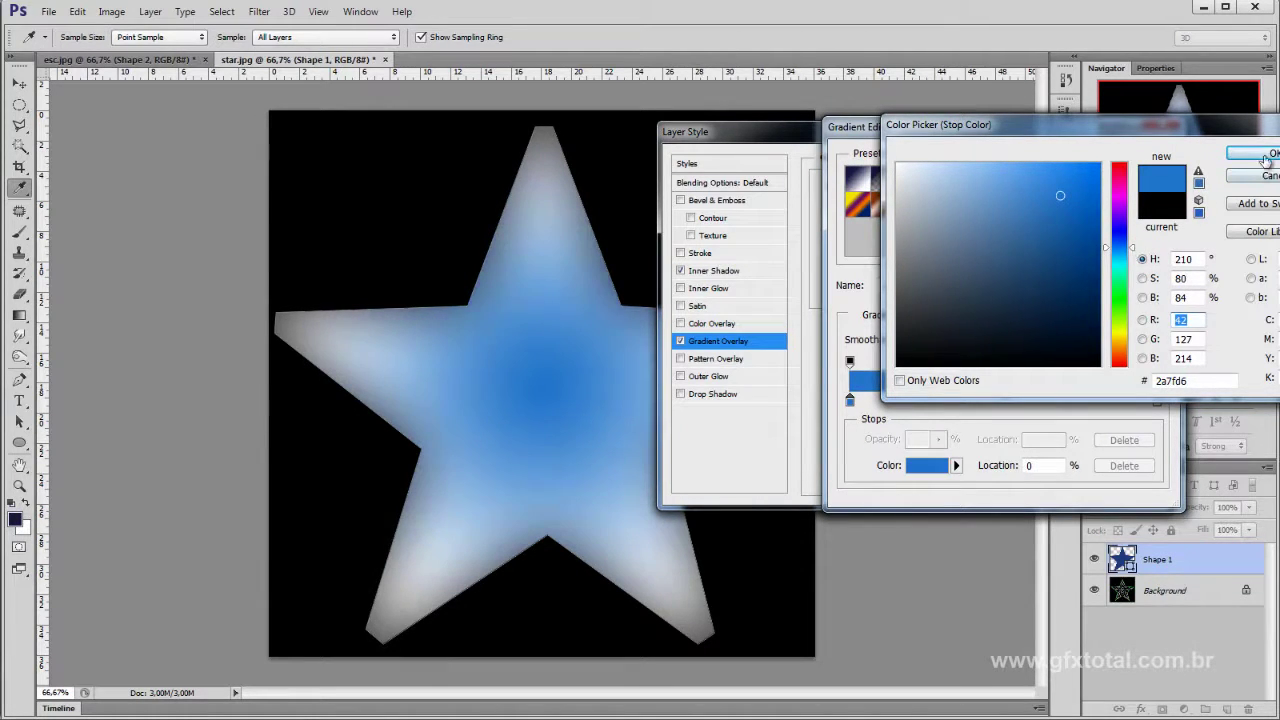
pyautogui.click(1268, 153)
# Step: Set the gradient's right stop to dark blue #174872 and confirm the gradient
pyautogui.click(1157, 401)
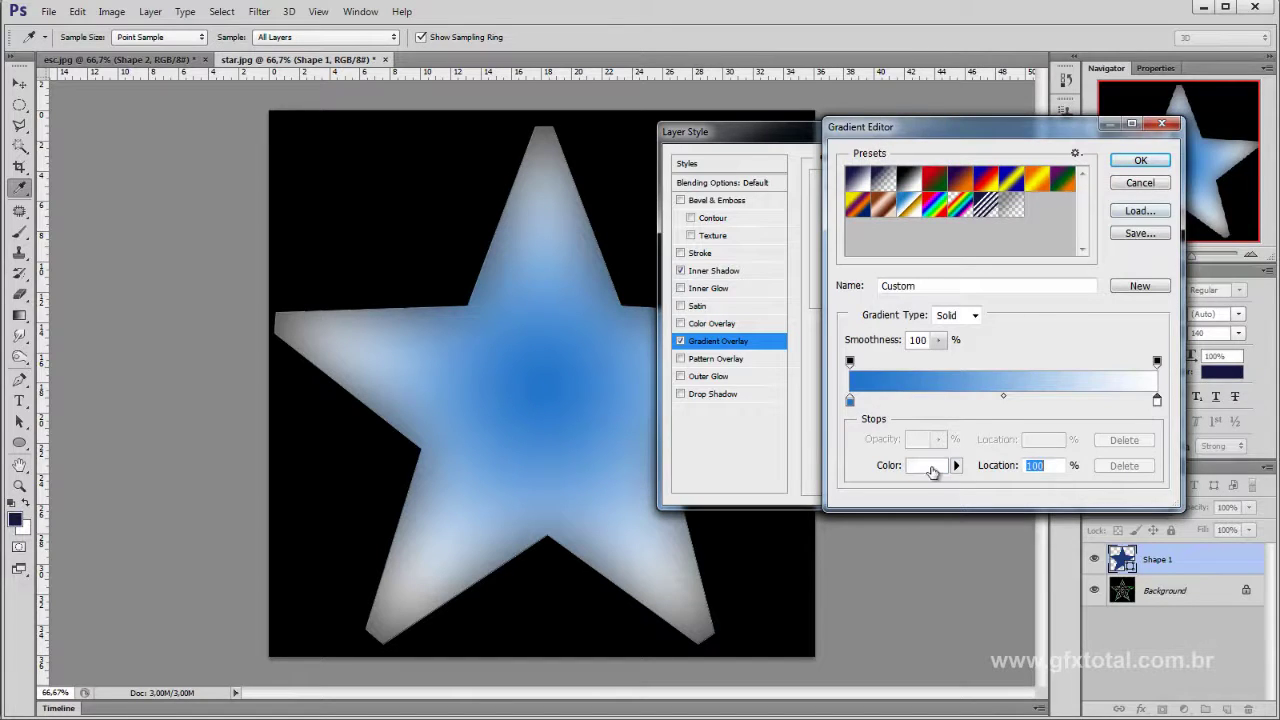
pyautogui.click(928, 465)
pyautogui.click(1124, 249)
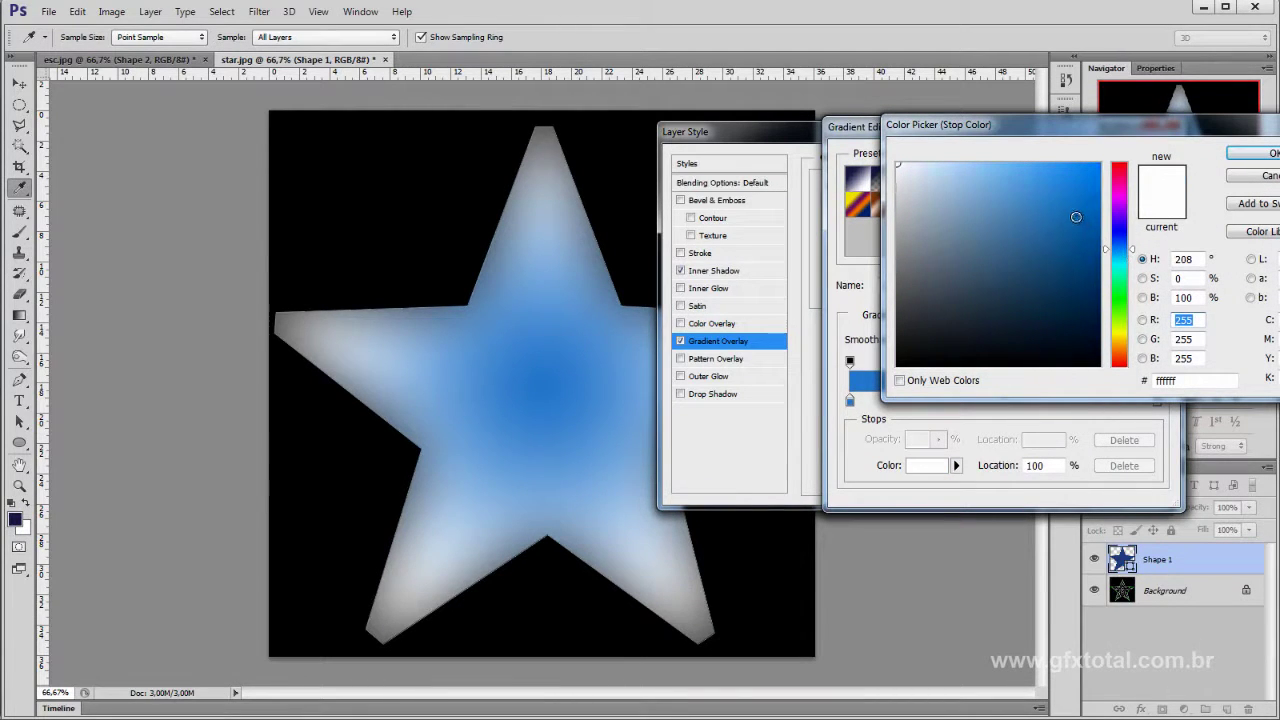
pyautogui.moveTo(1080, 214); pyautogui.dragTo(1058, 275)
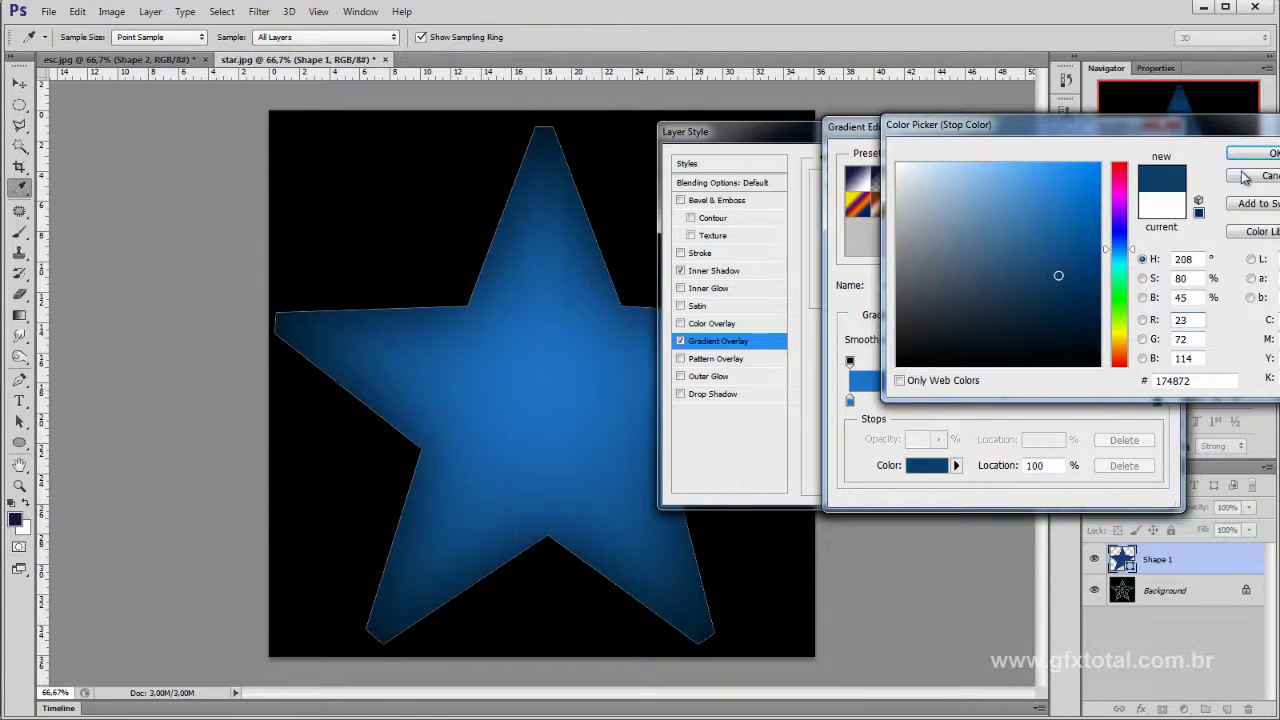
pyautogui.click(1268, 153)
pyautogui.click(1150, 168)
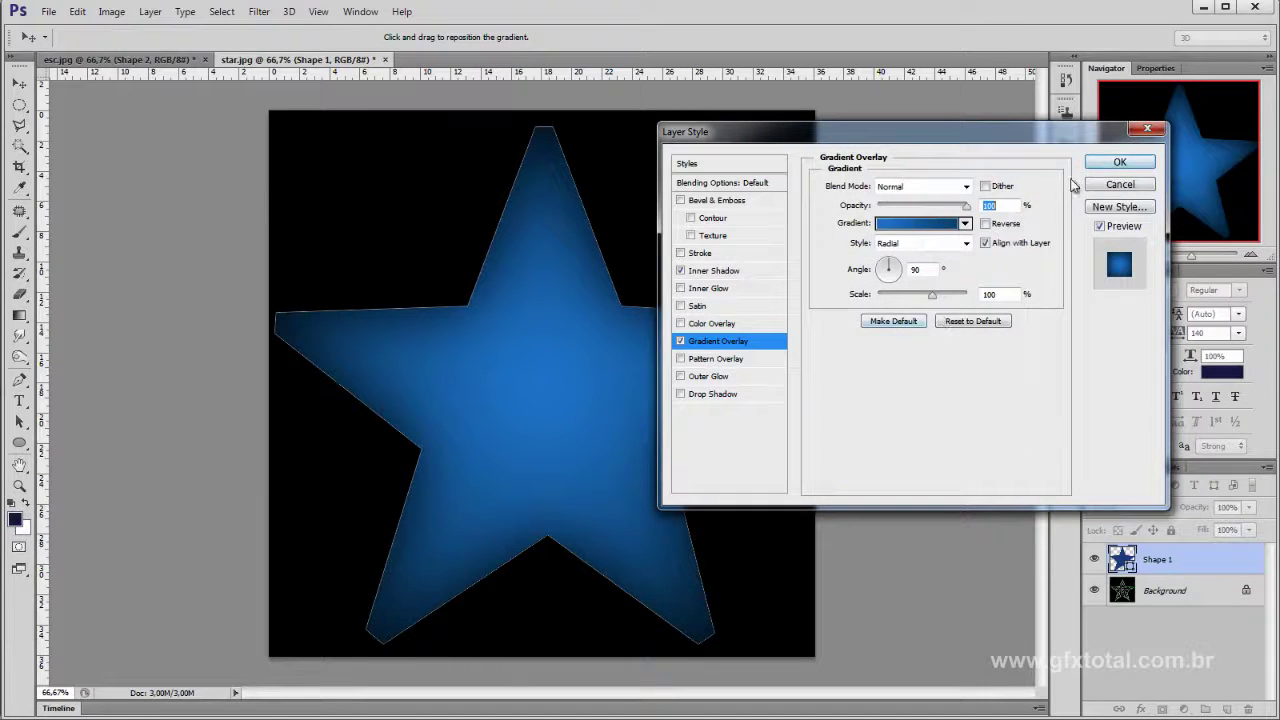
# Step: Apply the layer styles, hide Shape 1 to reveal the wireframe star, and add a new layer
pyautogui.click(1118, 163)
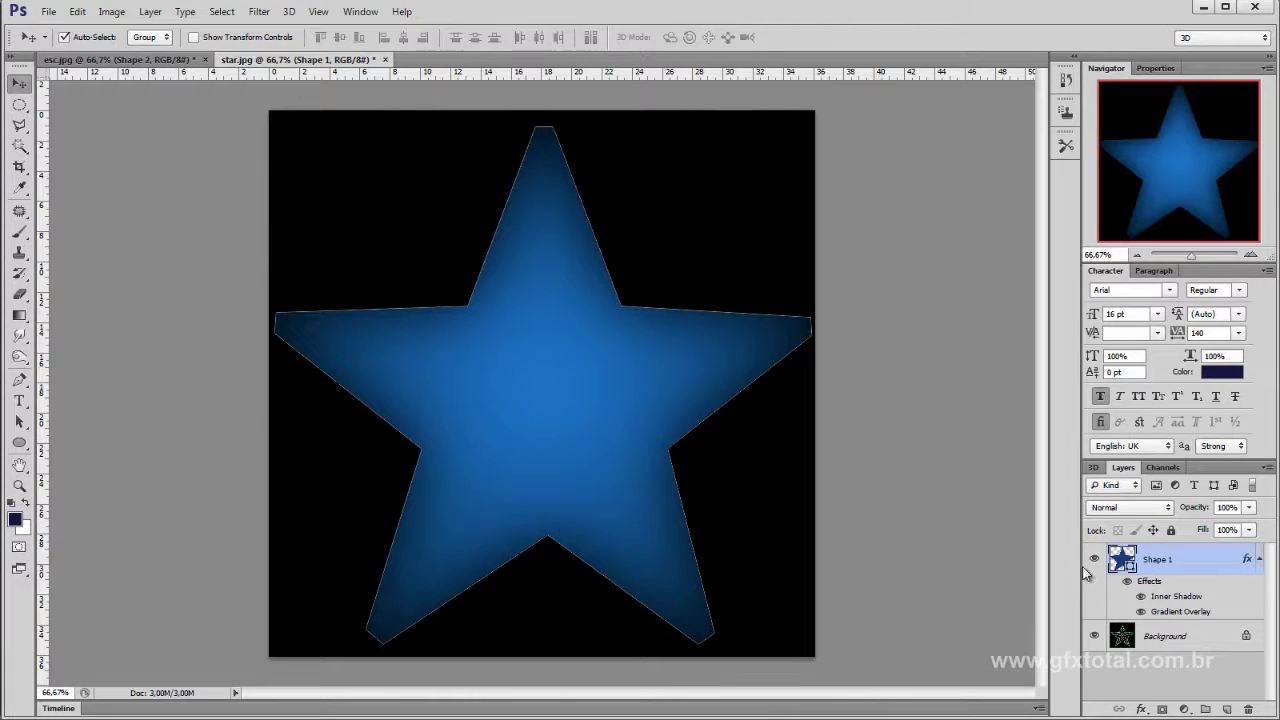
pyautogui.click(1094, 560)
pyautogui.click(1227, 709)
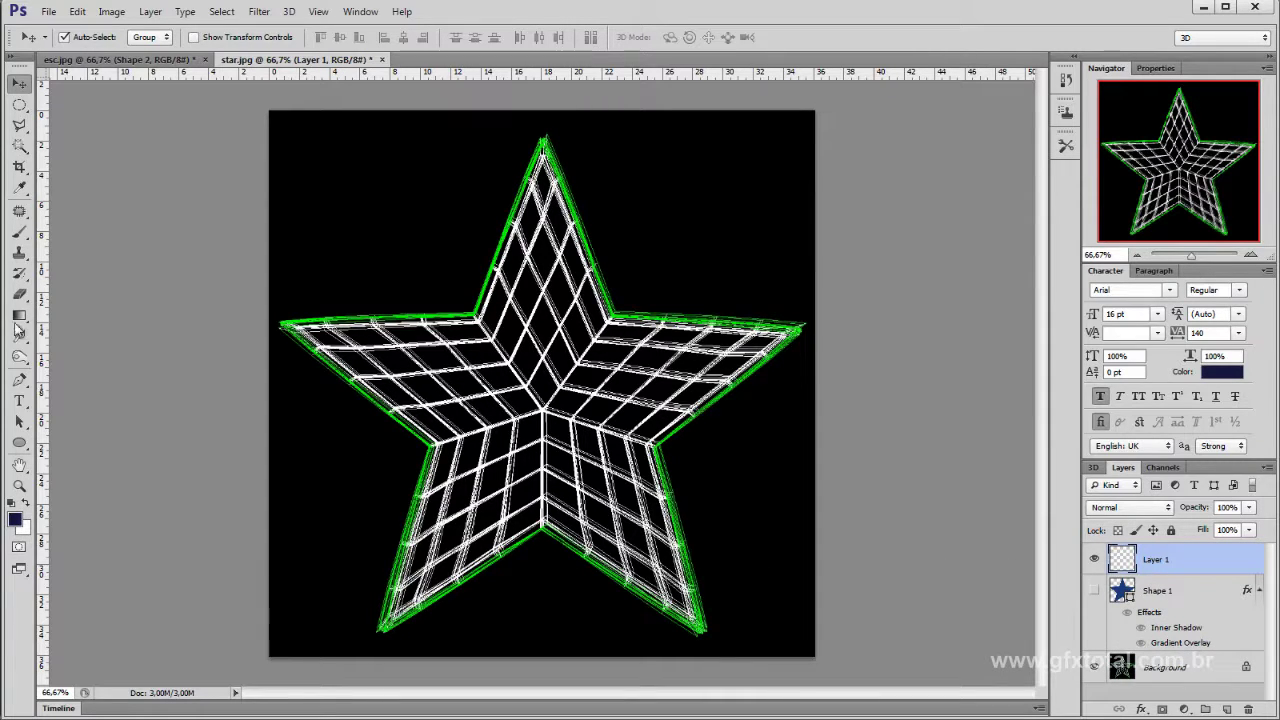
pyautogui.click(20, 381)
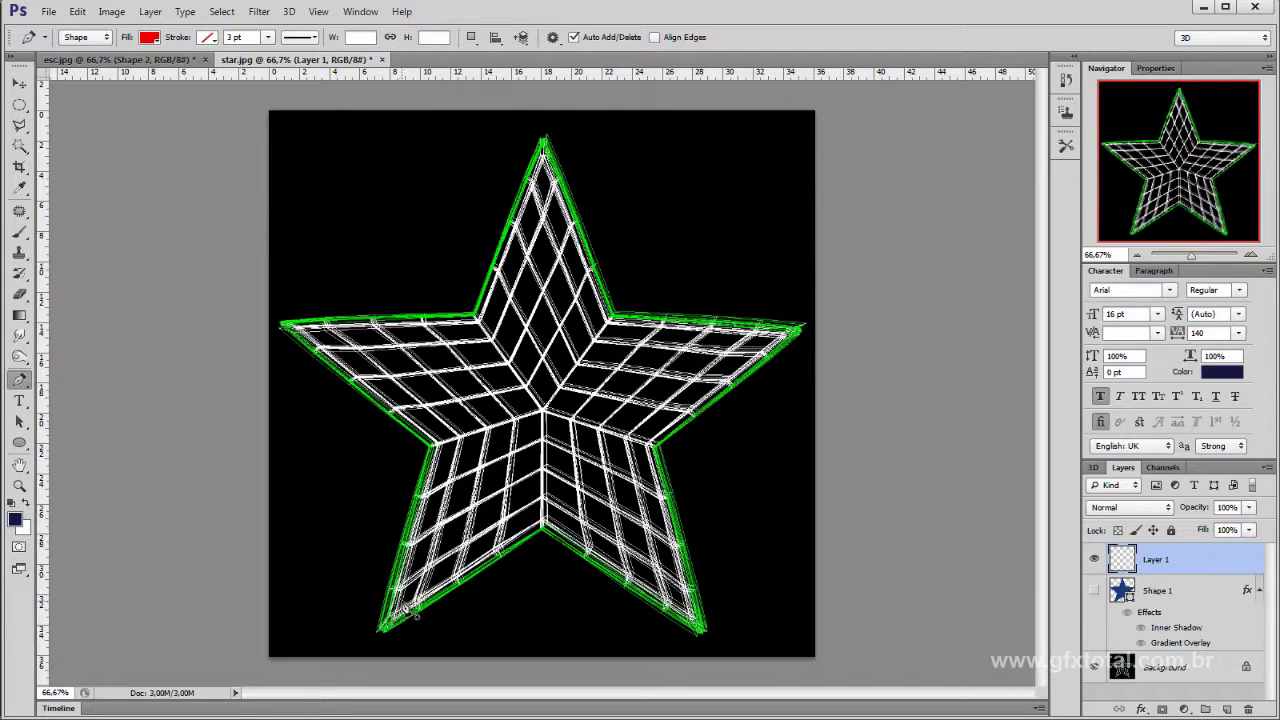
# Step: Draw a four-point red chevron along the wireframe star's lower inner edges
pyautogui.click(425, 604)
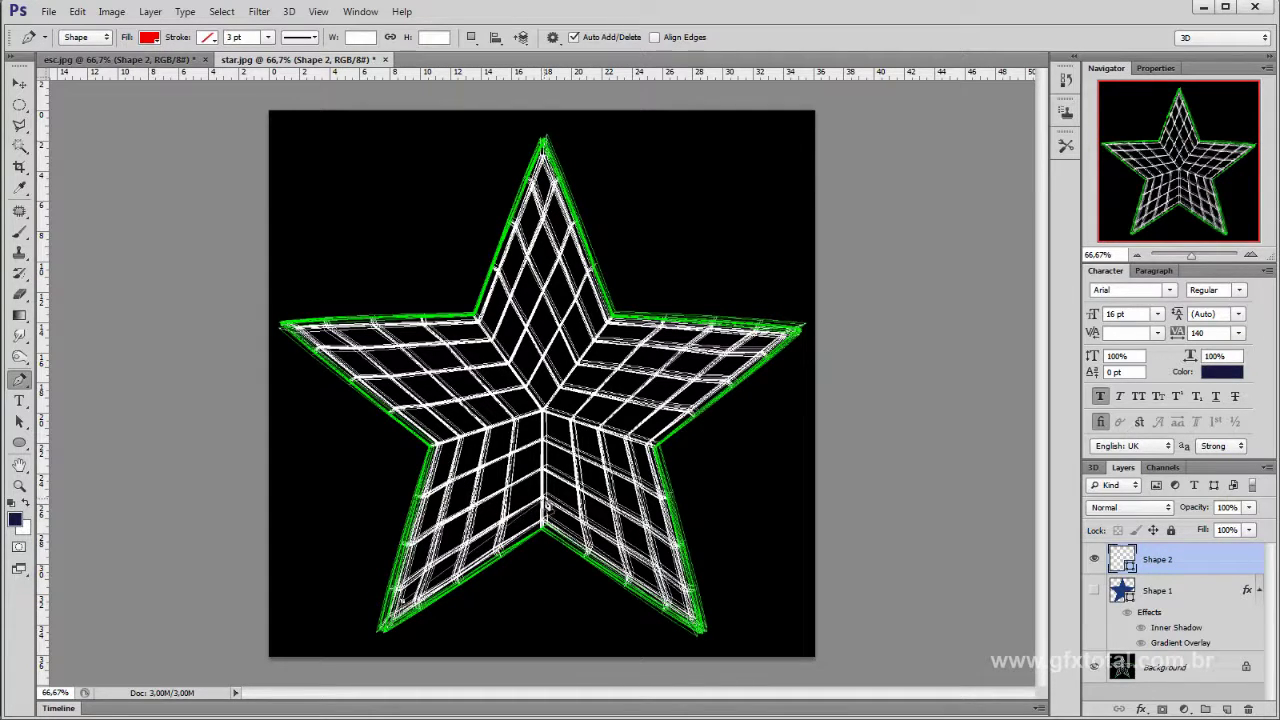
pyautogui.click(682, 610)
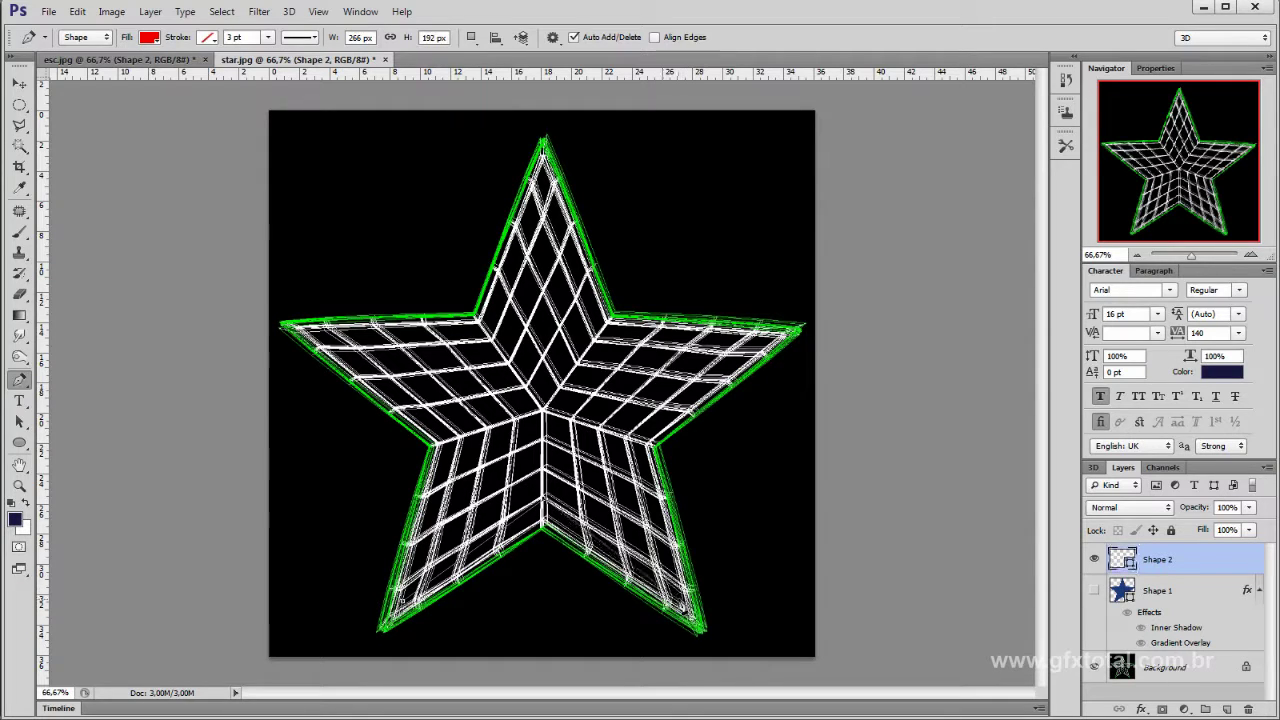
pyautogui.click(680, 601)
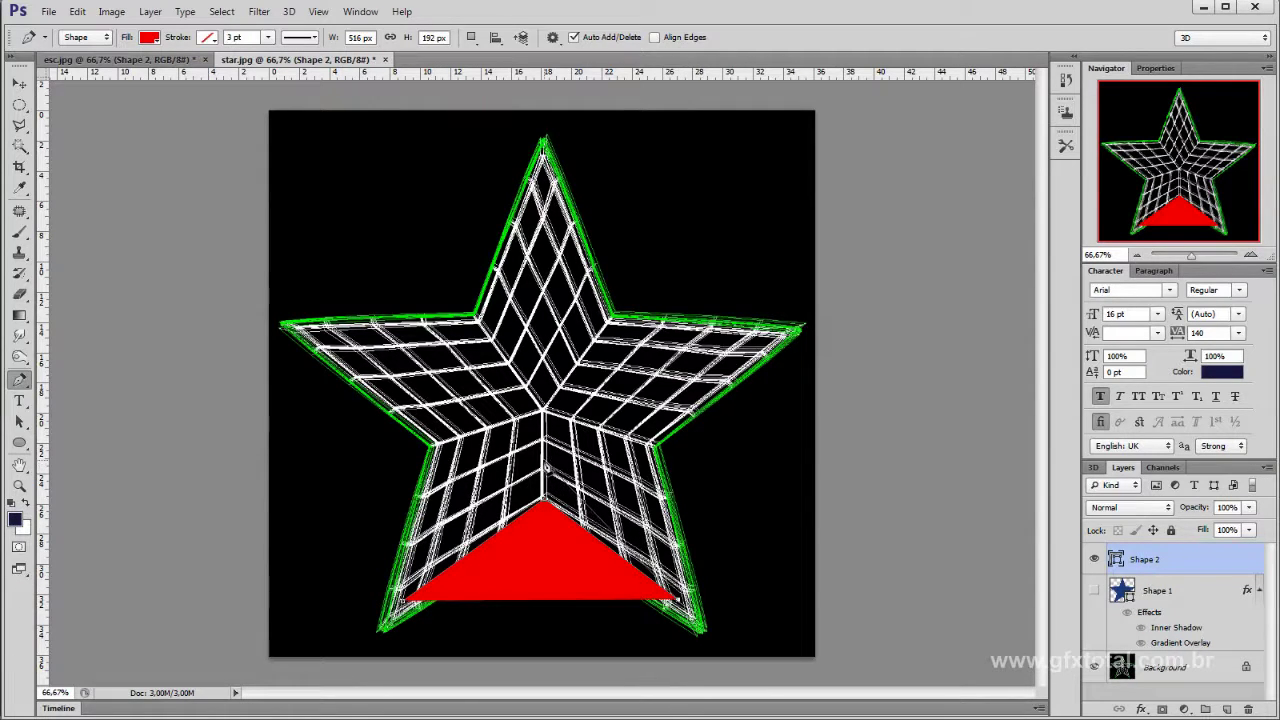
pyautogui.click(545, 463)
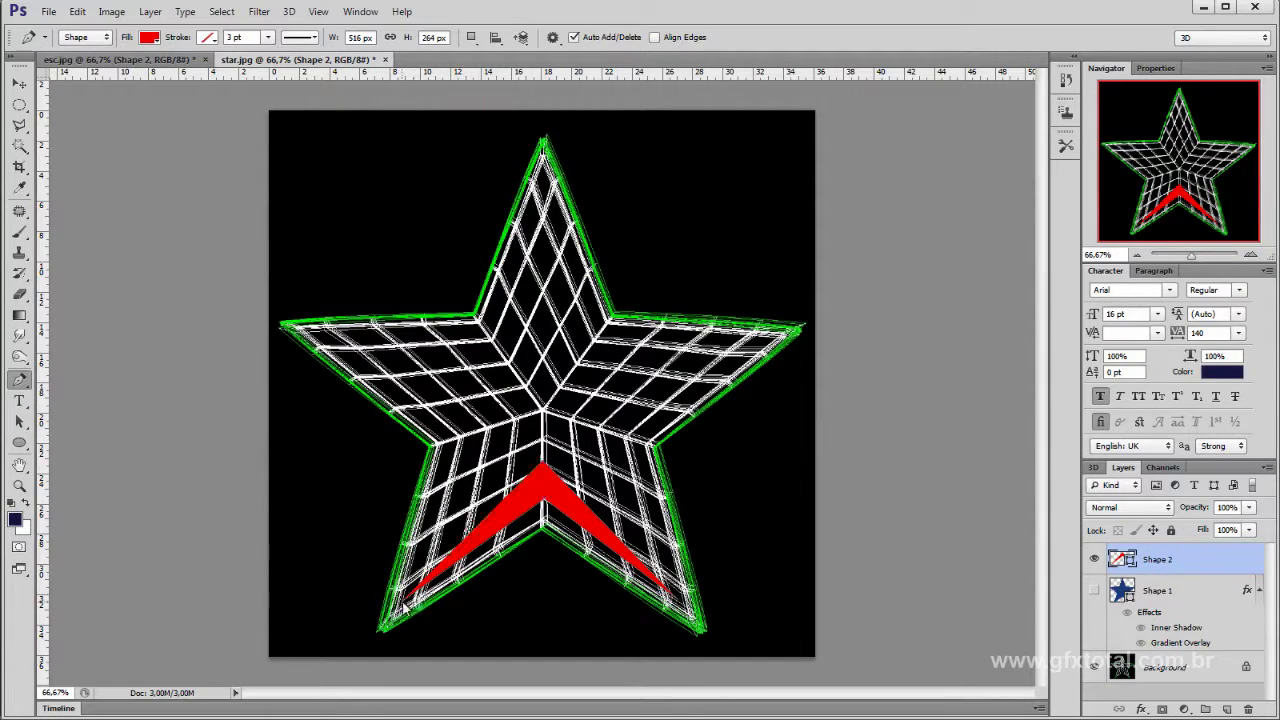
pyautogui.click(19, 83)
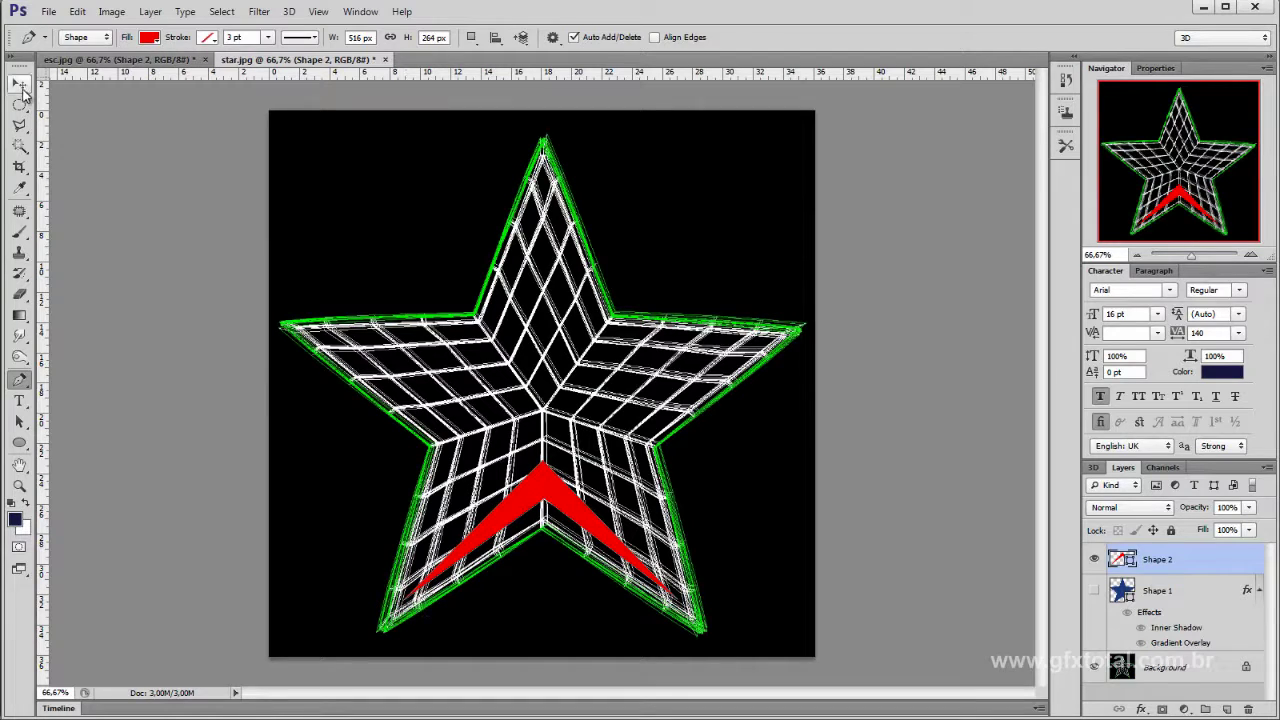
# Step: Show the gradient star again, zoom to 100%, and round the chevron's peak with curve handles
pyautogui.click(1094, 591)
pyautogui.click(1251, 256)
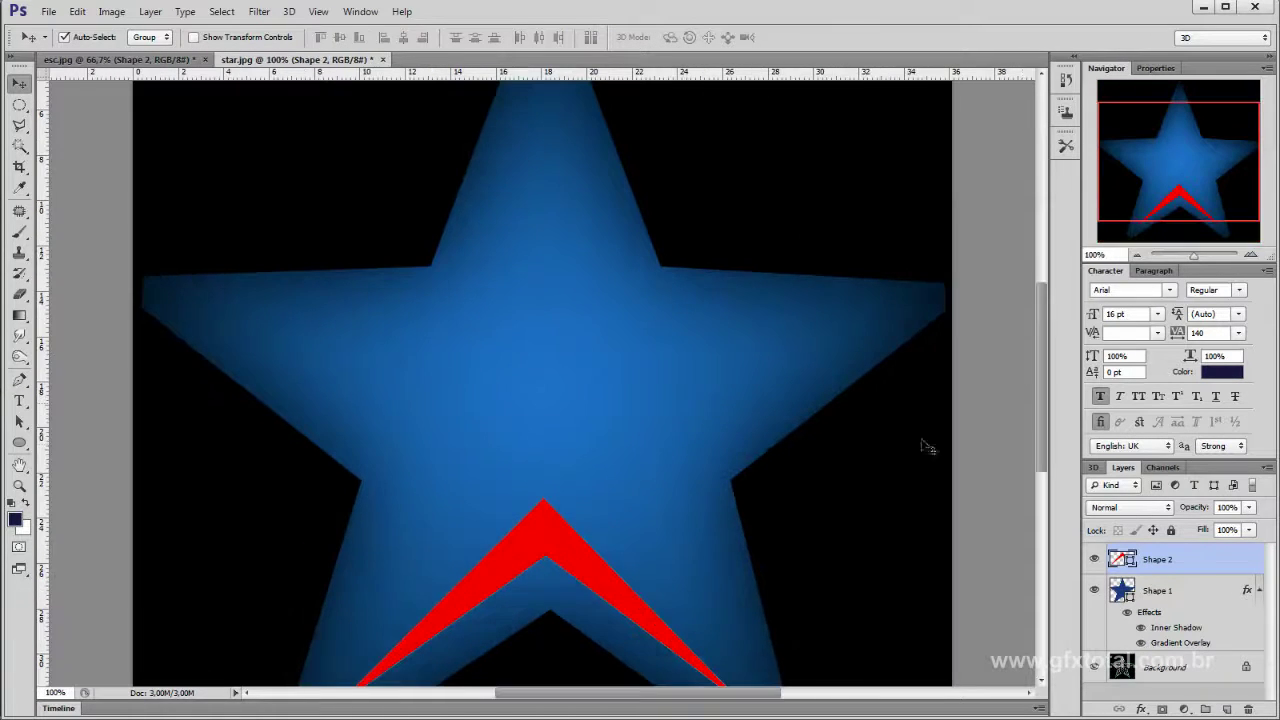
pyautogui.moveTo(622, 535); pyautogui.dragTo(646, 400)
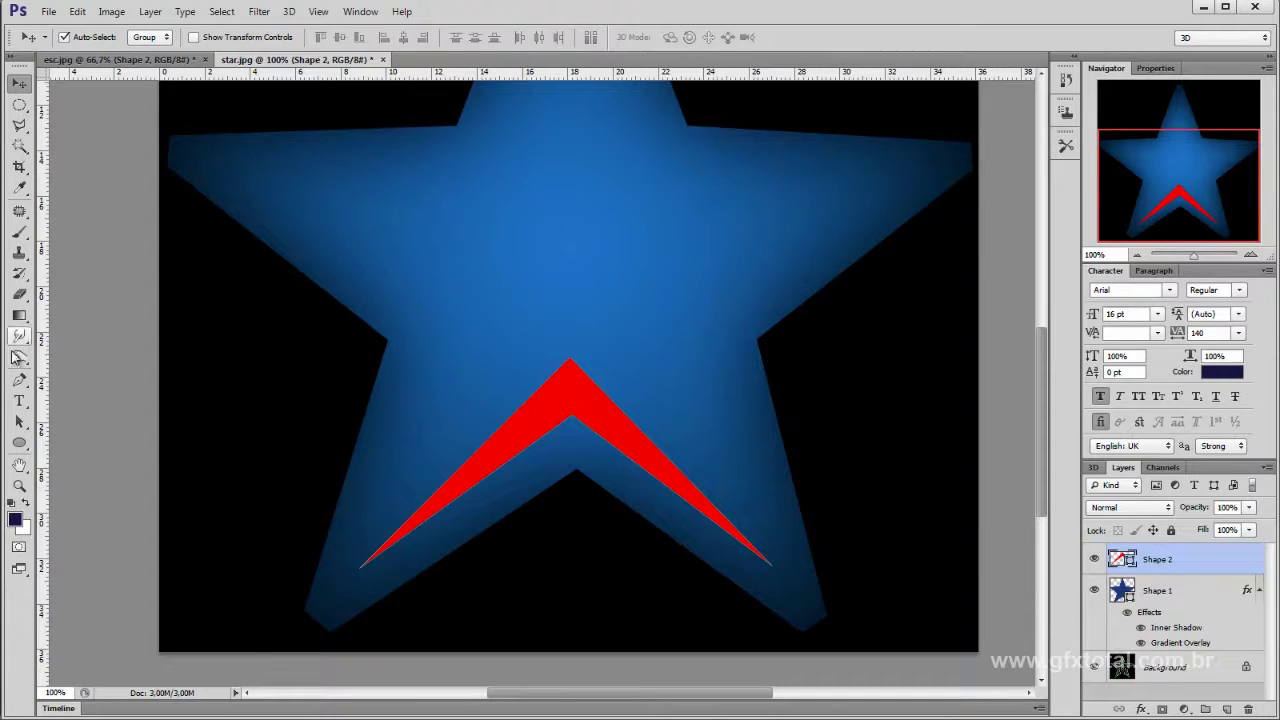
pyautogui.click(19, 380)
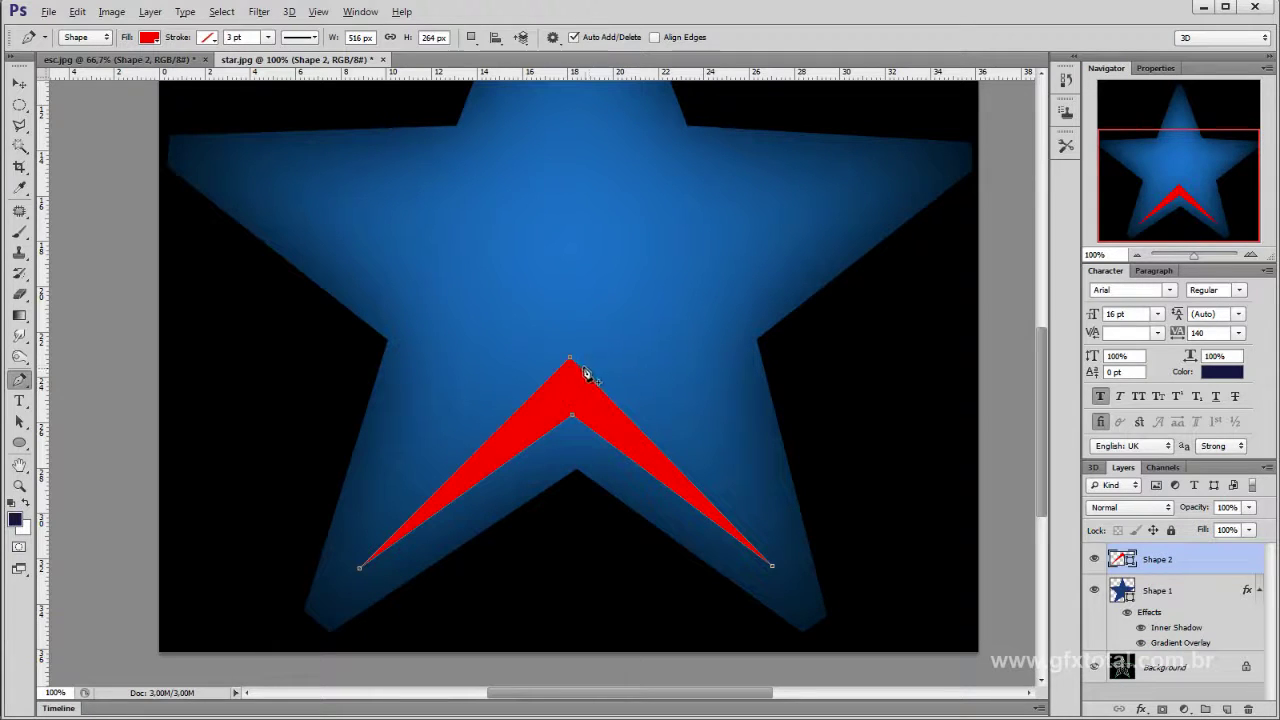
pyautogui.moveTo(571, 360)
pyautogui.mouseDown()
pyautogui.moveTo(584, 361)
pyautogui.moveTo(542, 360)
pyautogui.mouseUp()
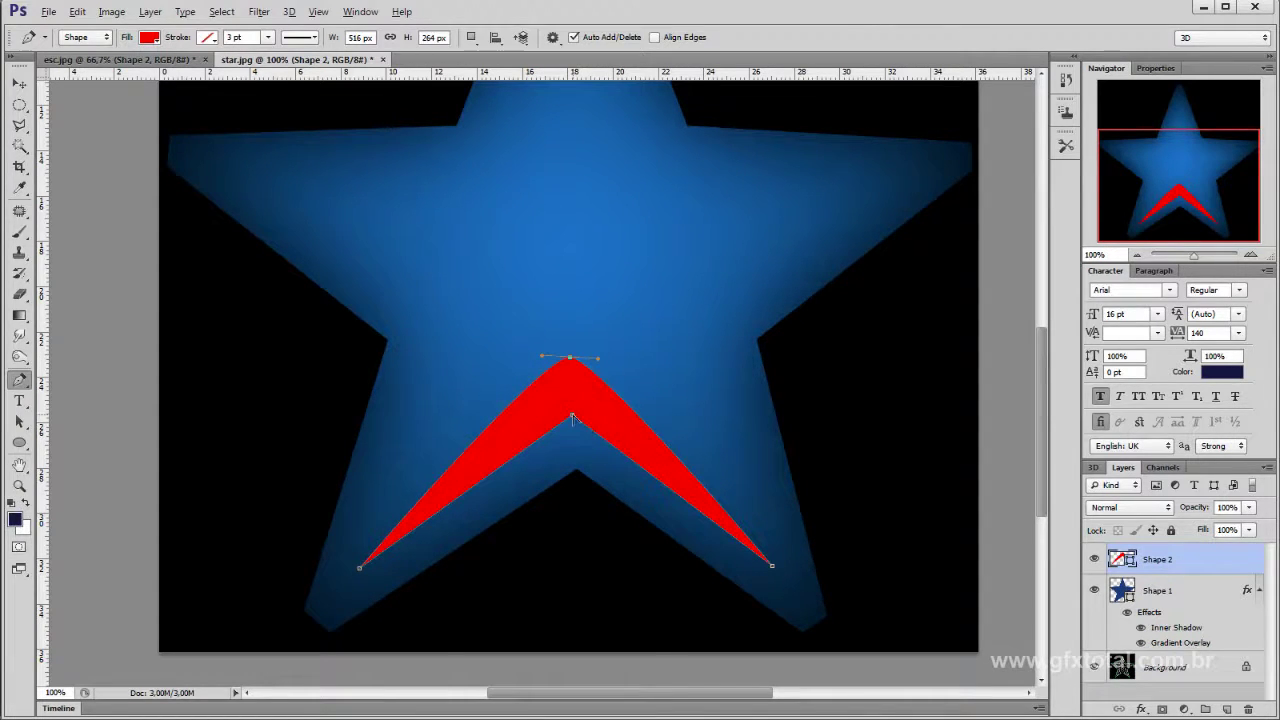
pyautogui.moveTo(572, 418)
pyautogui.mouseDown()
pyautogui.moveTo(561, 421)
pyautogui.moveTo(611, 414)
pyautogui.mouseUp()
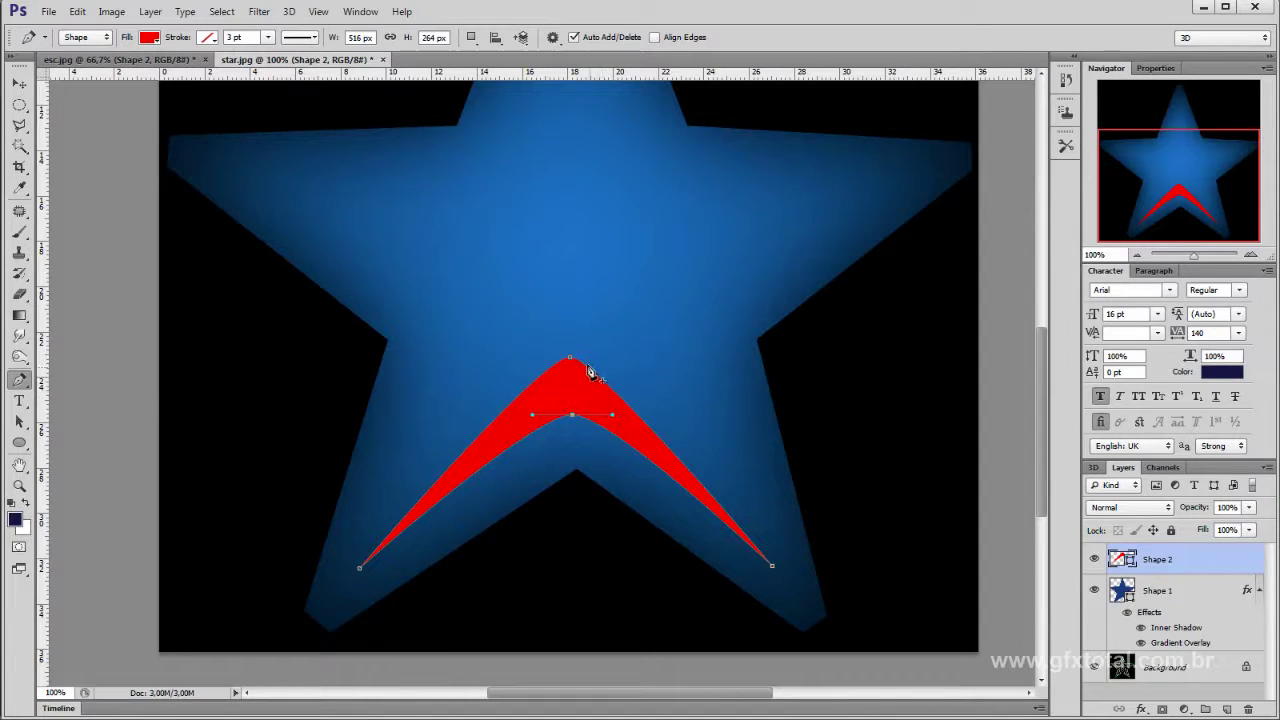
pyautogui.moveTo(569, 362); pyautogui.dragTo(569, 372)
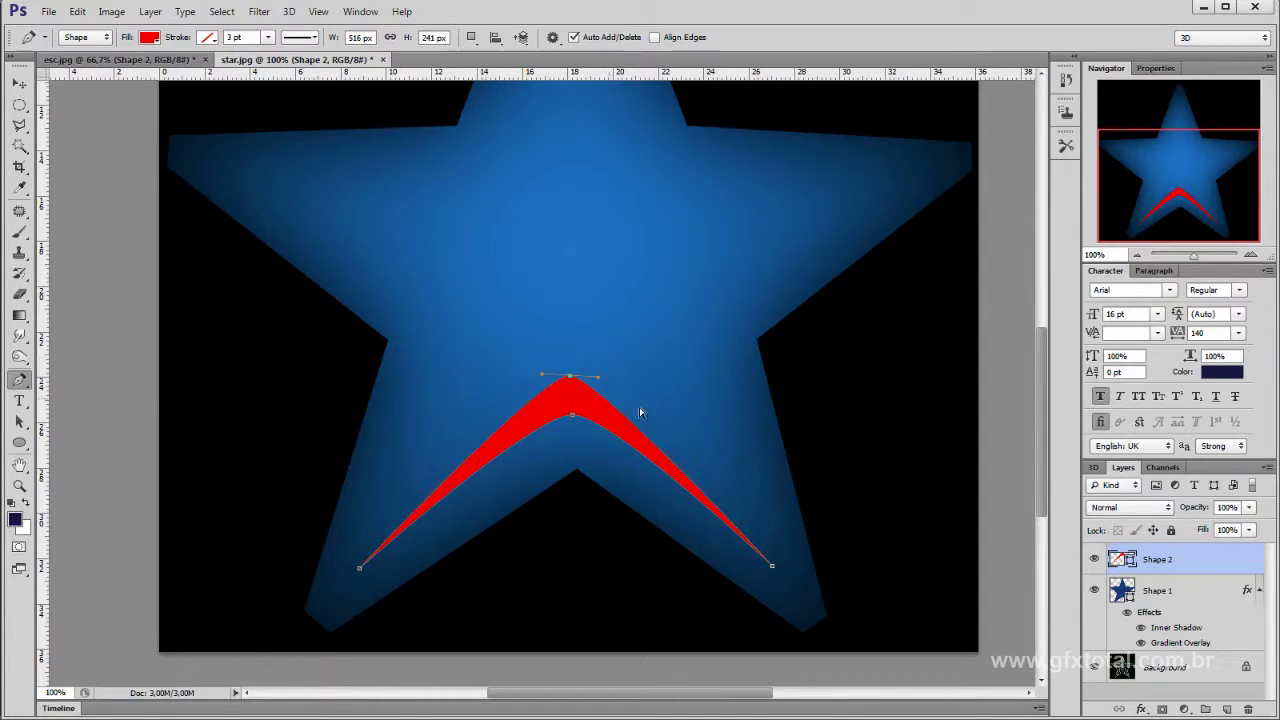
pyautogui.keyDown('ctrl'); pyautogui.click(895, 430); pyautogui.keyUp('ctrl')
# Step: Pull both chevron tips up and inward and finish the path edit
pyautogui.moveTo(771, 568); pyautogui.dragTo(745, 538)
pyautogui.moveTo(360, 572); pyautogui.dragTo(385, 541)
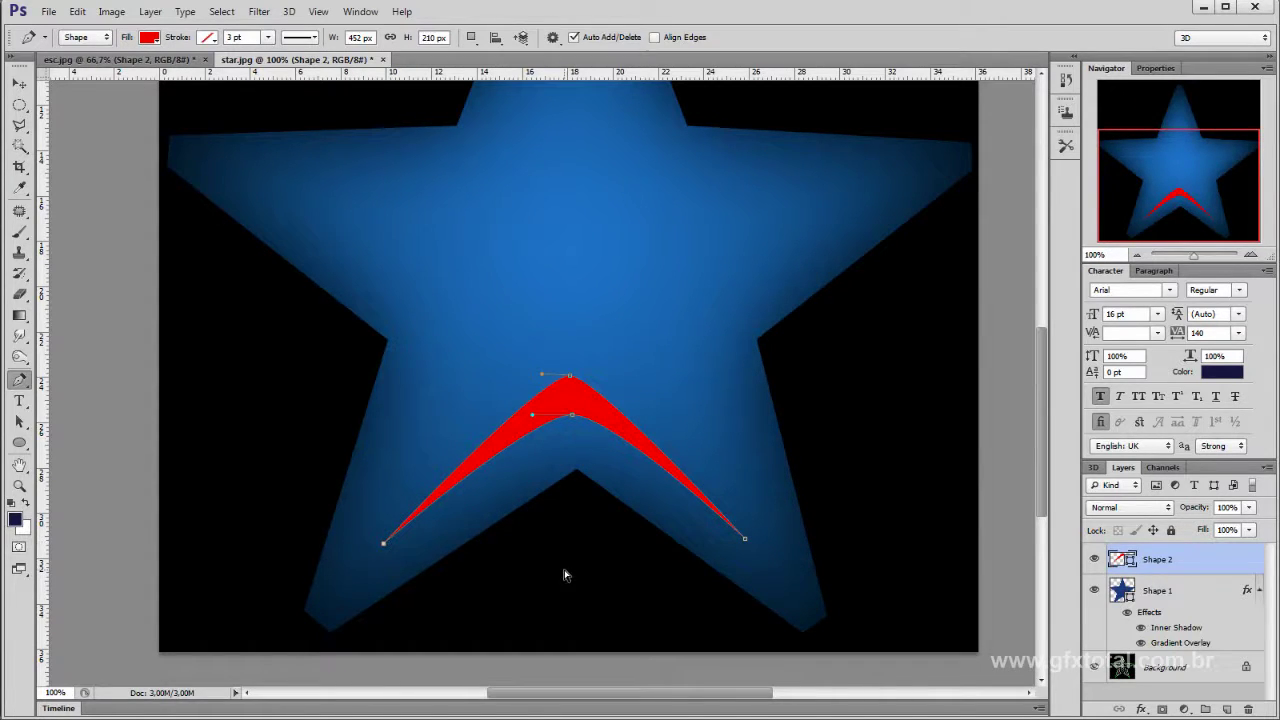
pyautogui.press('Return')
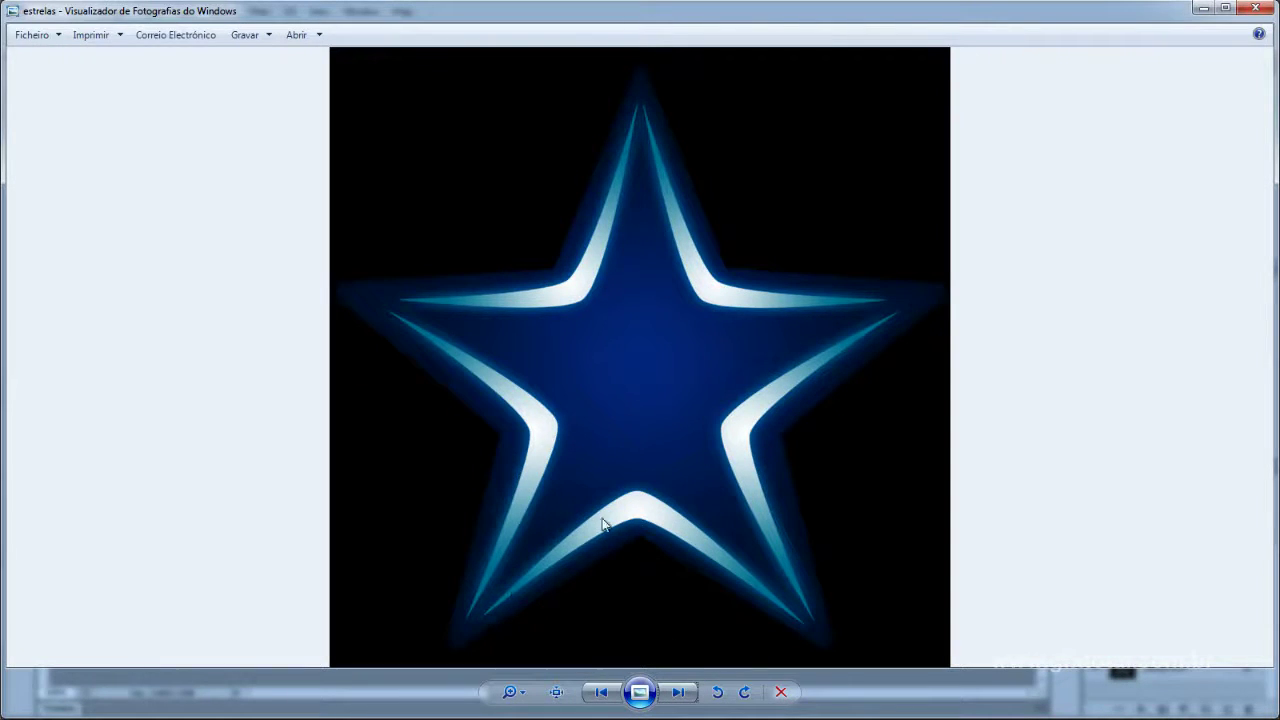
# Step: Minimize the estrelas star preview in Windows Photo Viewer to return to Photoshop
pyautogui.click(1203, 8)
# Step: Add a Gradient Overlay to Shape 2 and set its left stop to cyan 00d2f1
pyautogui.doubleClick(1205, 559)
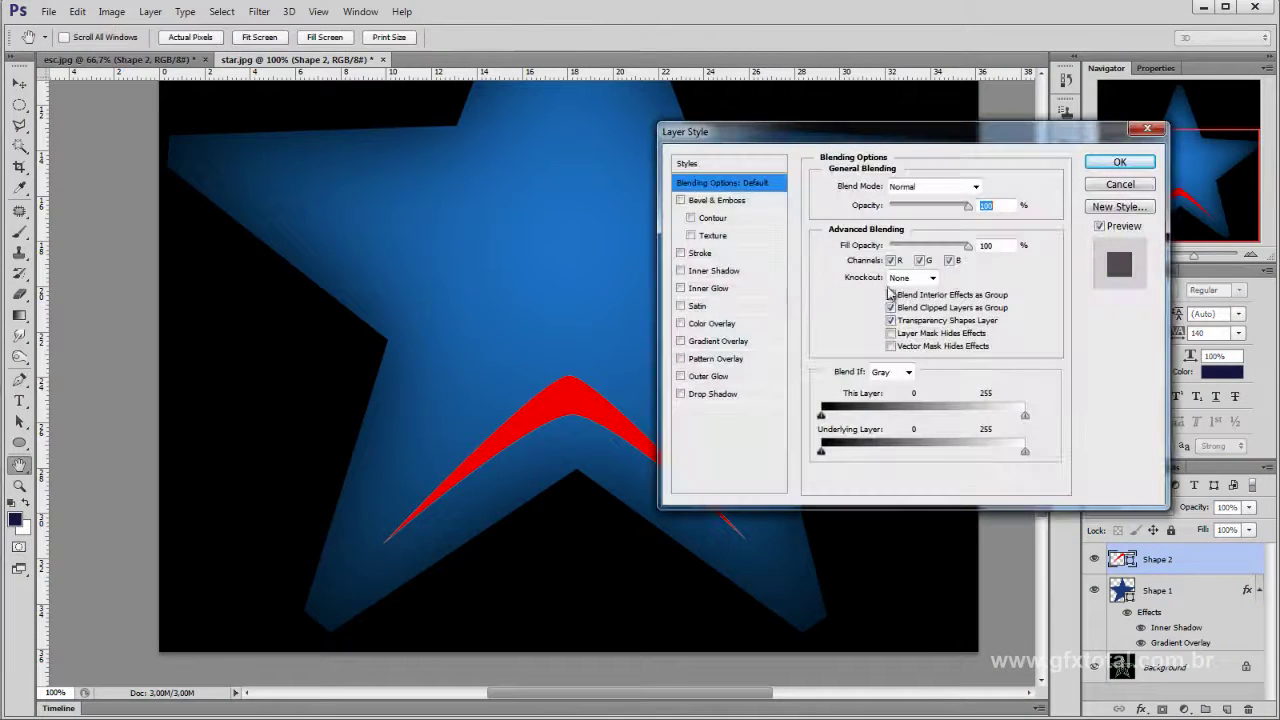
pyautogui.click(710, 343)
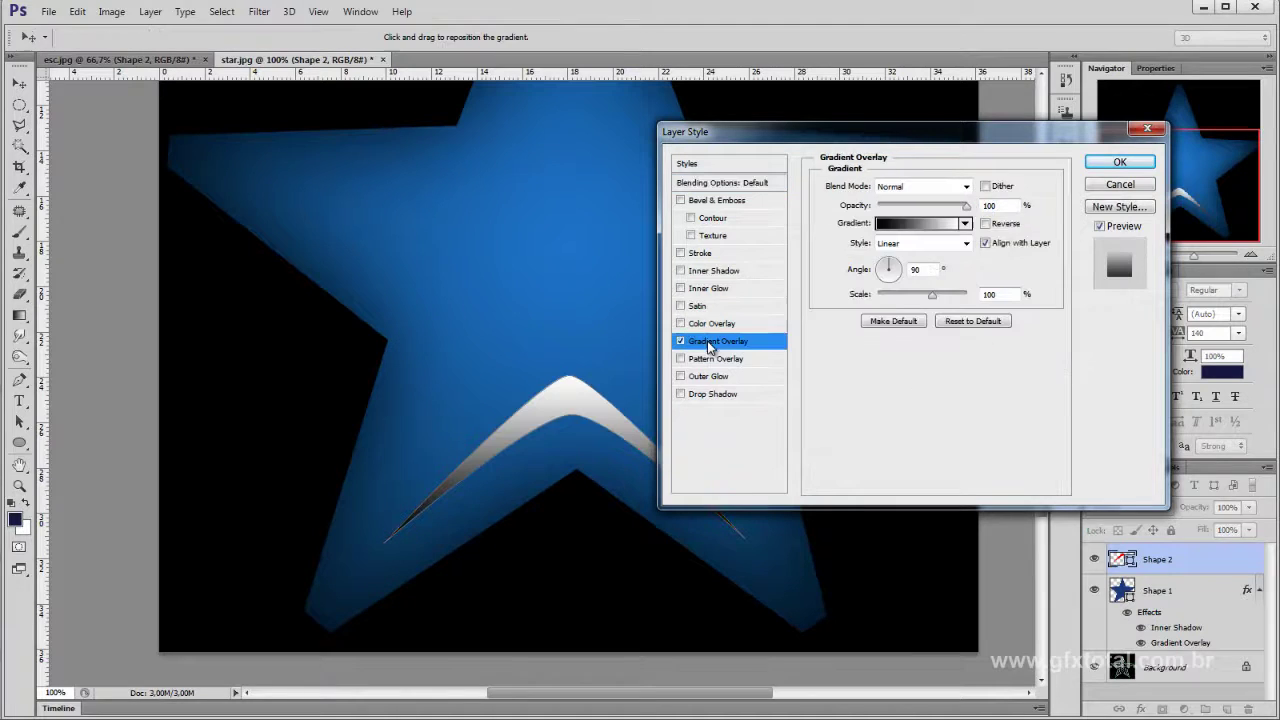
pyautogui.click(911, 225)
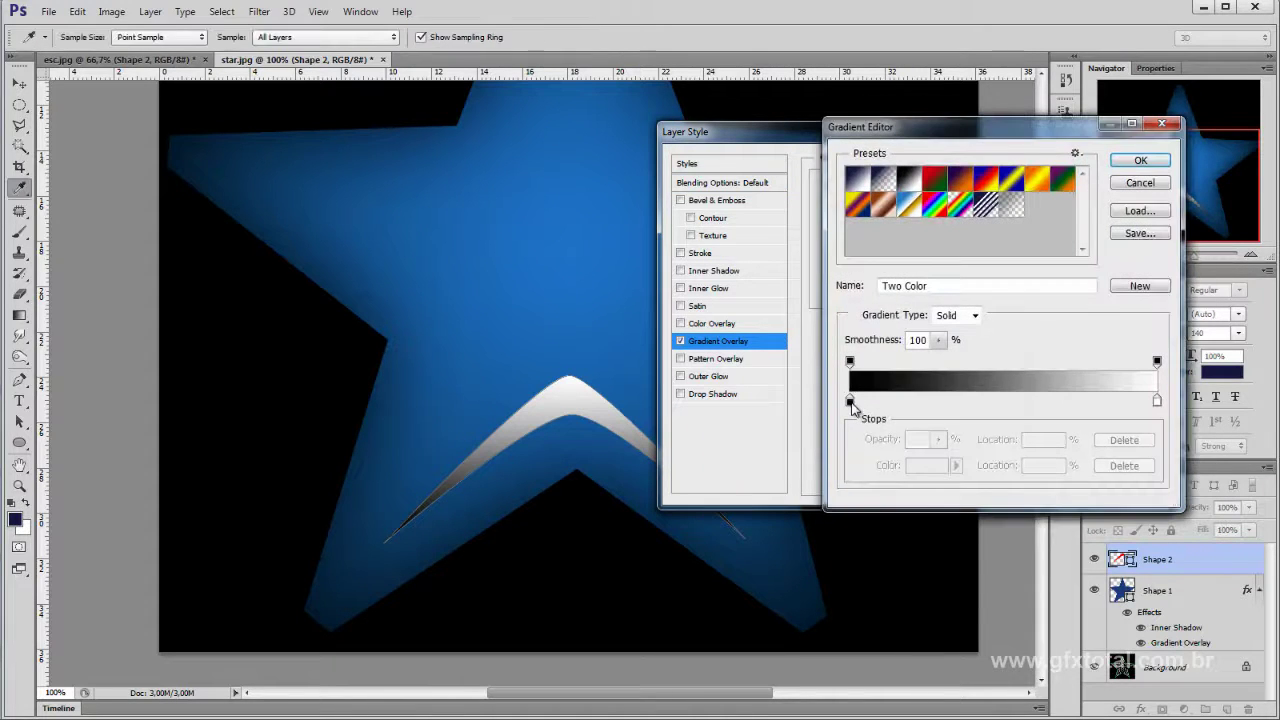
pyautogui.click(850, 400)
pyautogui.click(928, 466)
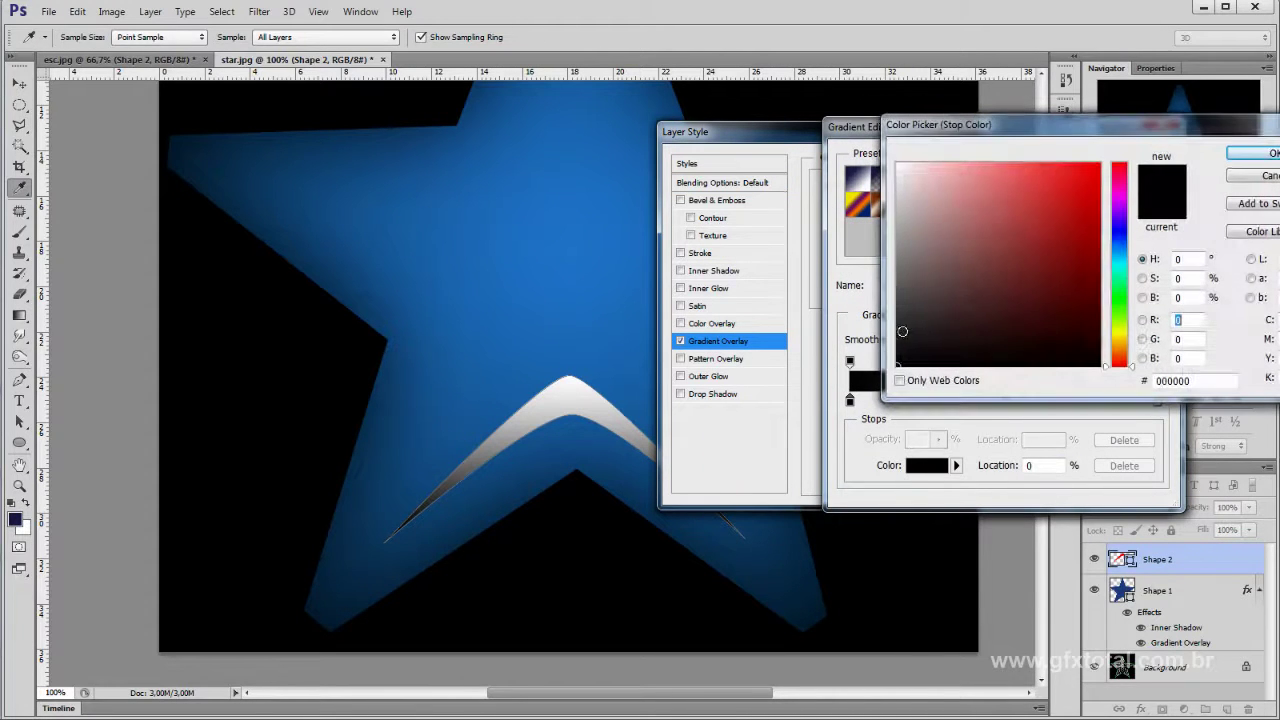
pyautogui.click(1119, 263)
pyautogui.click(1075, 244)
pyautogui.moveTo(1075, 244); pyautogui.dragTo(1067, 215)
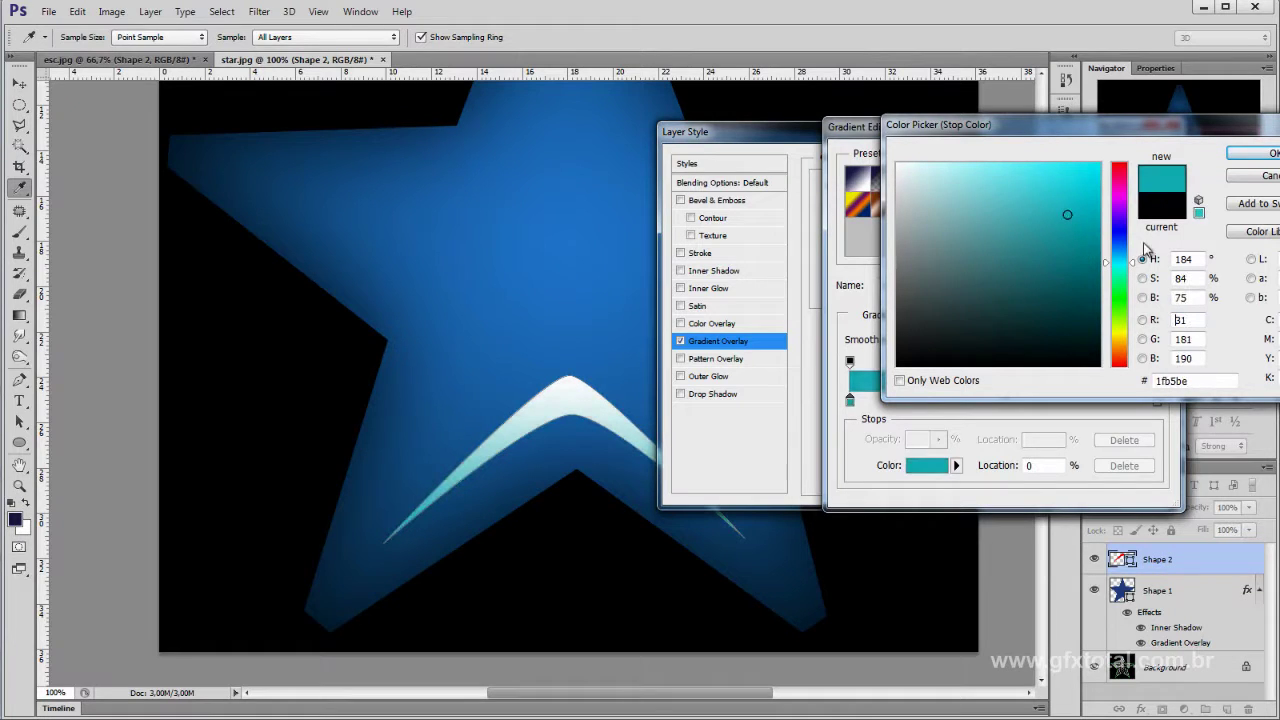
pyautogui.moveTo(1135, 265); pyautogui.dragTo(1135, 258)
pyautogui.click(1098, 175)
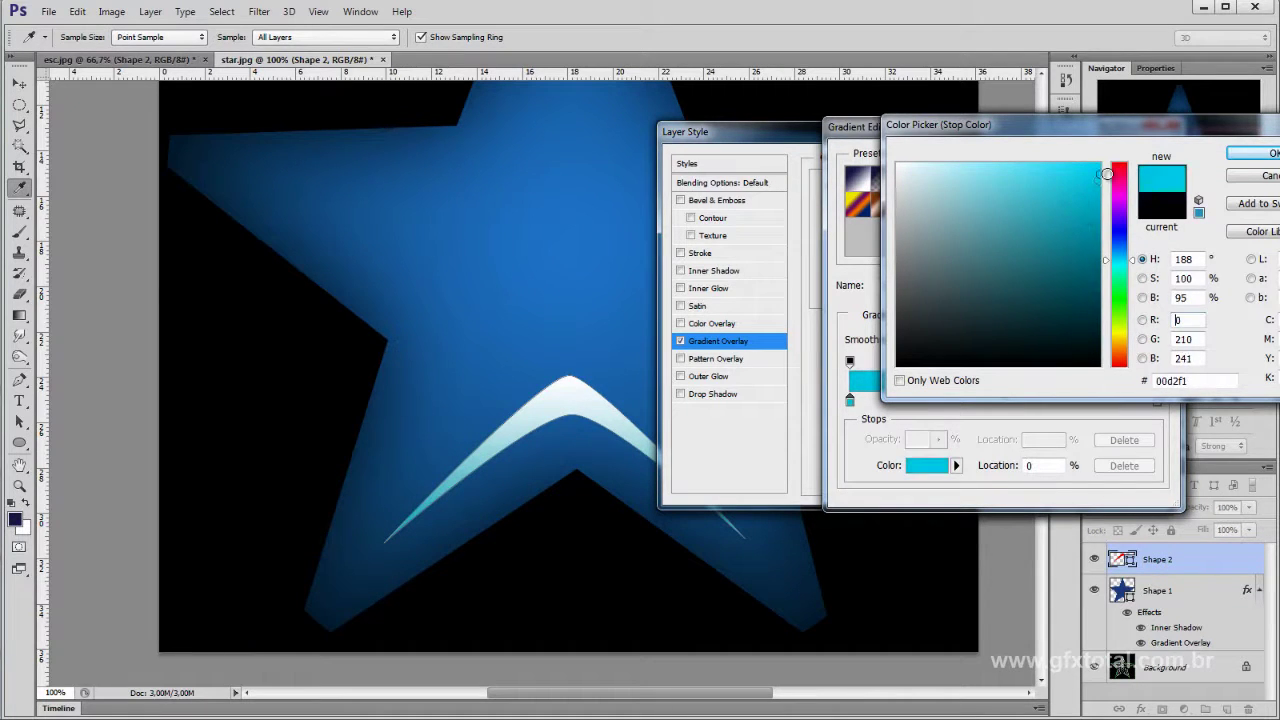
pyautogui.click(1244, 152)
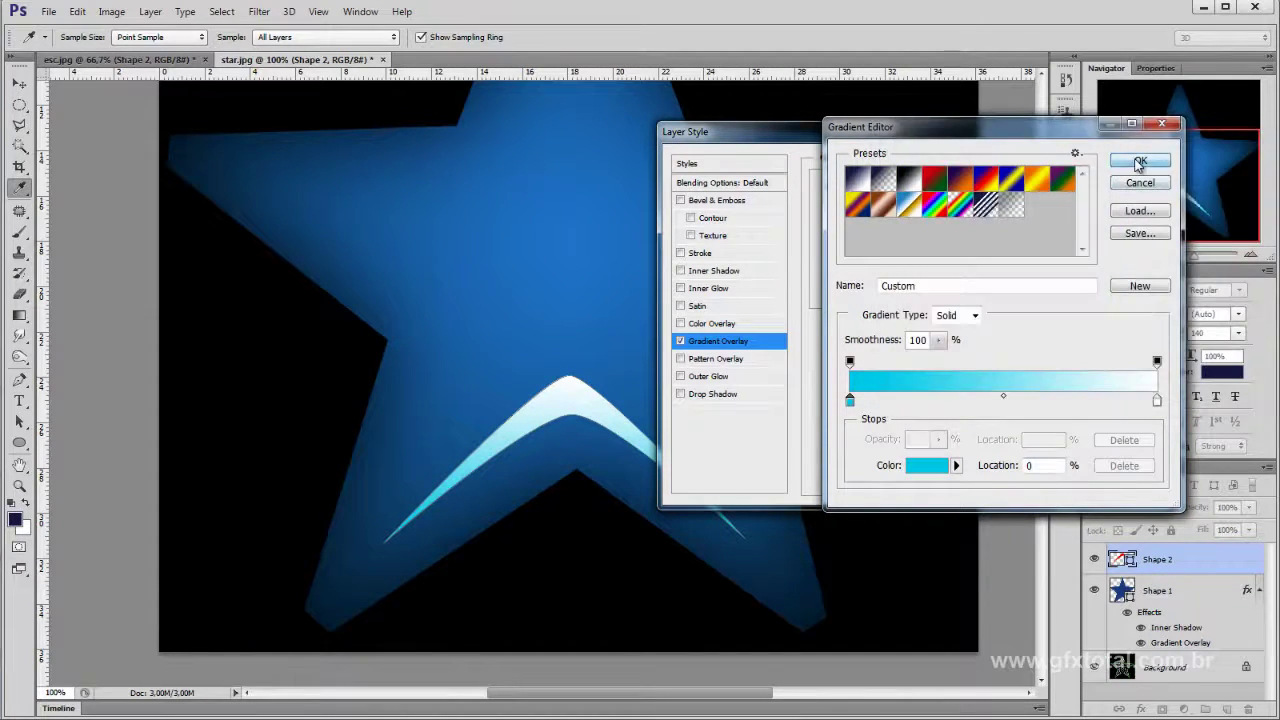
# Step: Accept the cyan-to-white gradient, compress its scale to about 21% and position the white band
pyautogui.moveTo(992, 142); pyautogui.dragTo(1022, 140)
pyautogui.click(1171, 159)
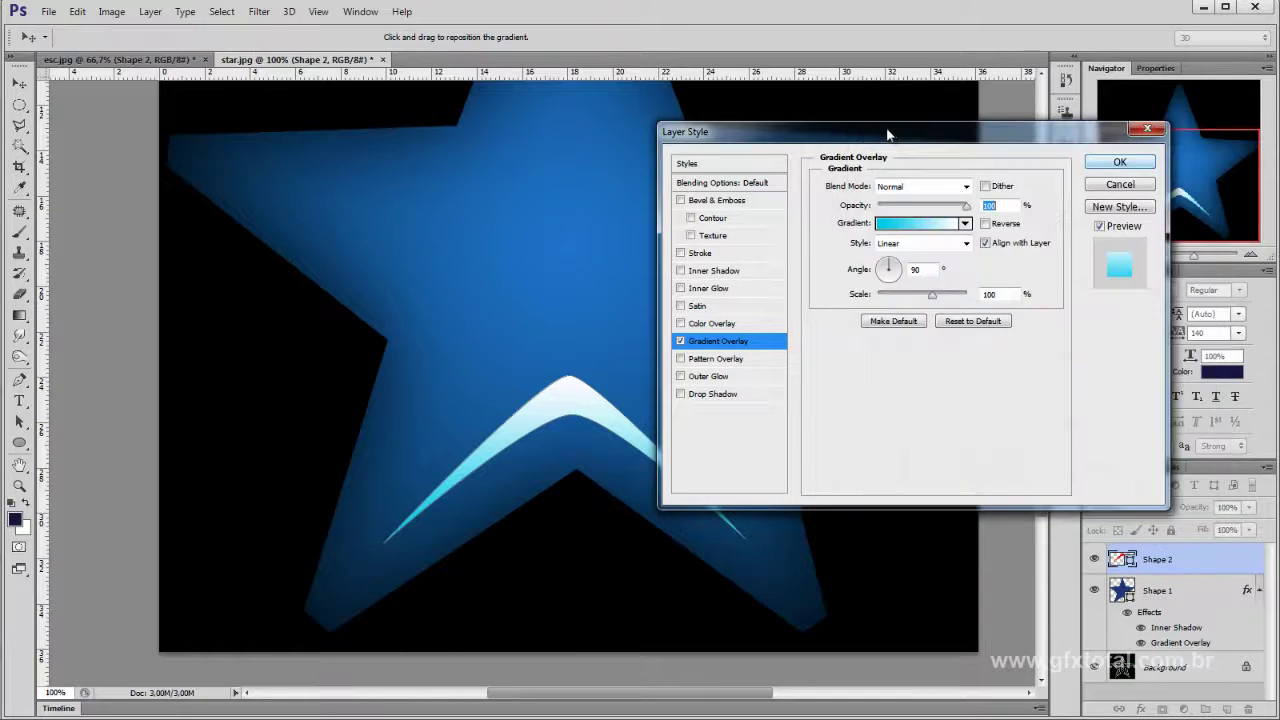
pyautogui.moveTo(720, 131); pyautogui.dragTo(835, 98)
pyautogui.moveTo(595, 398)
pyautogui.mouseDown()
pyautogui.moveTo(597, 246)
pyautogui.moveTo(574, 451)
pyautogui.moveTo(574, 286)
pyautogui.moveTo(573, 466)
pyautogui.moveTo(577, 374)
pyautogui.moveTo(574, 414)
pyautogui.moveTo(580, 395)
pyautogui.mouseUp()
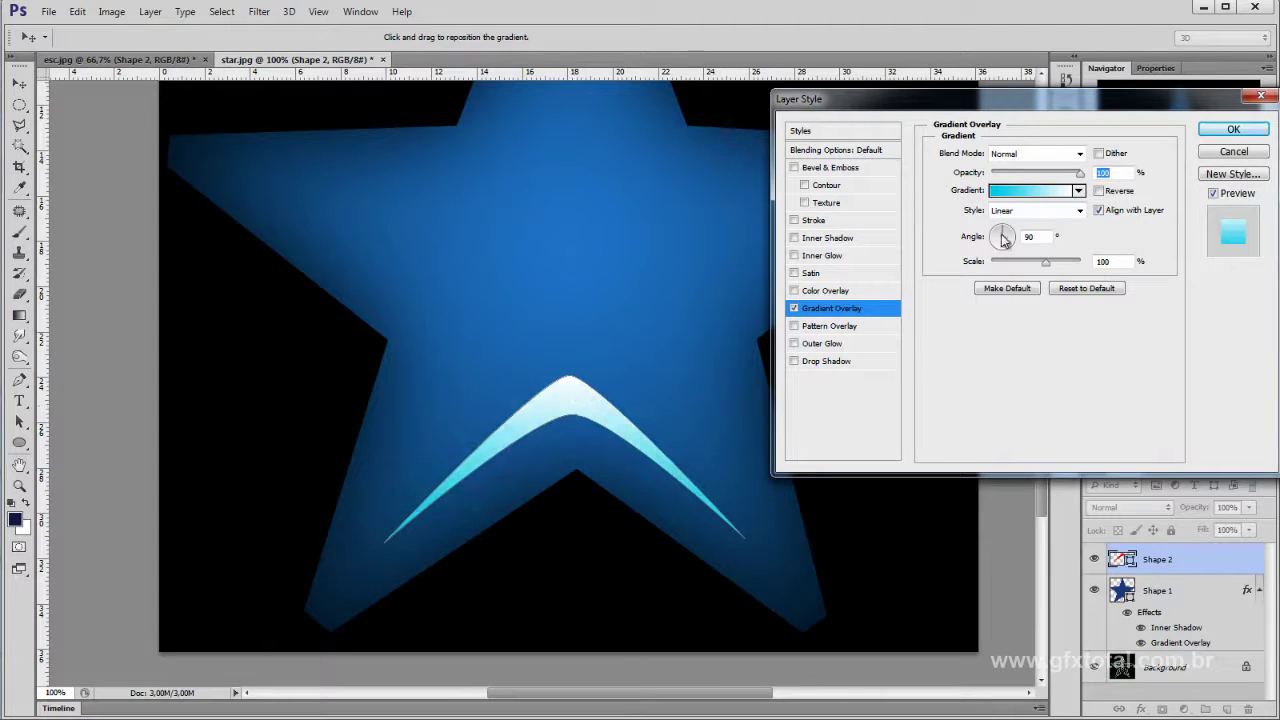
pyautogui.moveTo(1046, 262); pyautogui.dragTo(996, 262)
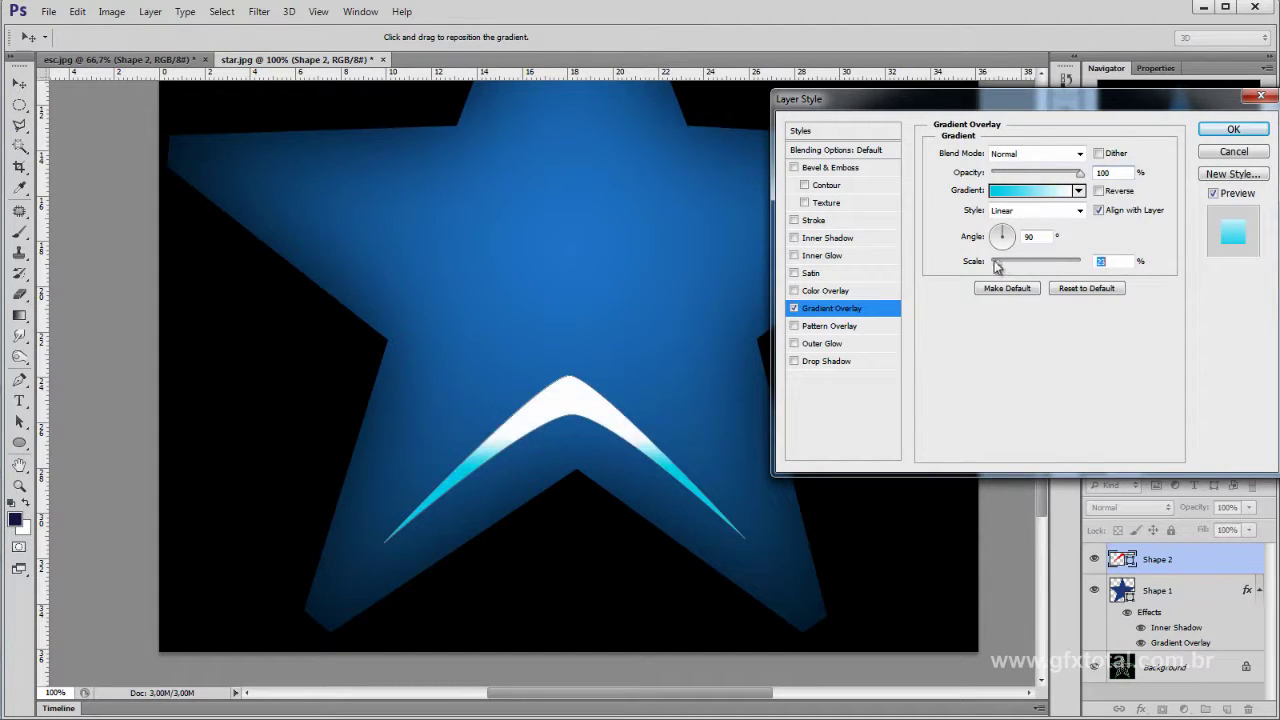
pyautogui.moveTo(593, 385); pyautogui.dragTo(592, 402)
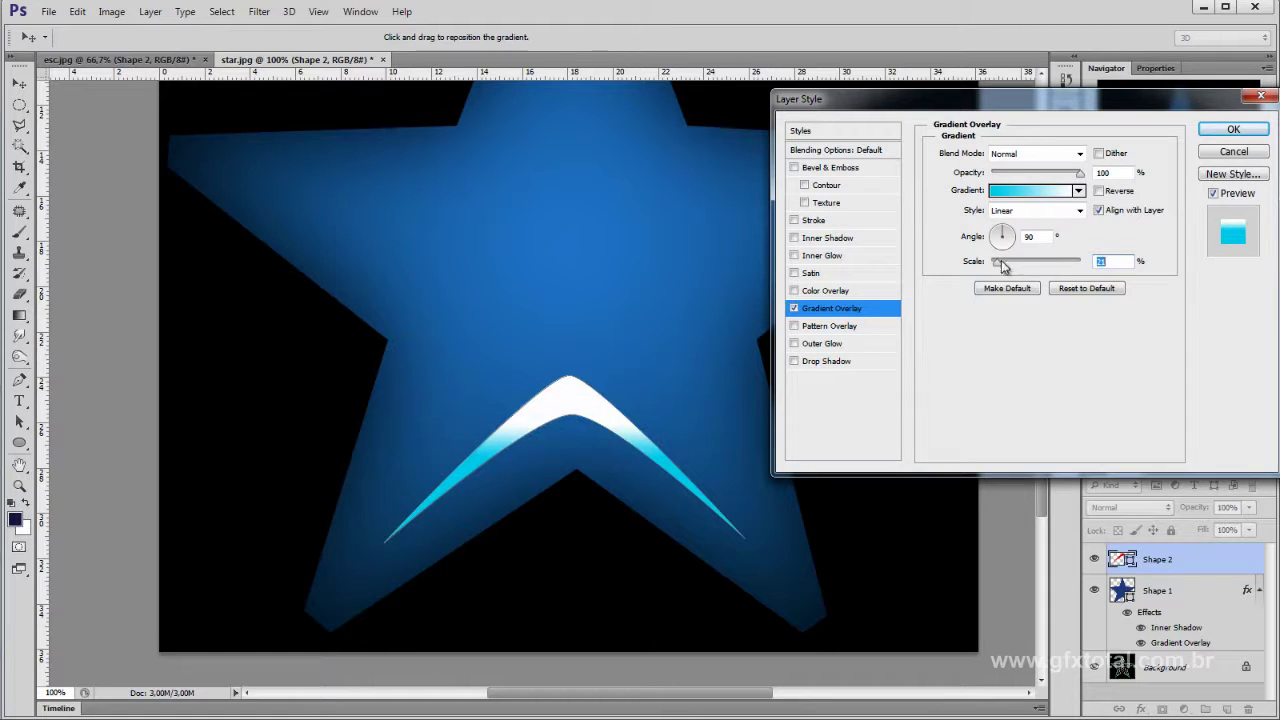
pyautogui.moveTo(997, 262); pyautogui.dragTo(1021, 262)
pyautogui.moveTo(588, 385); pyautogui.dragTo(577, 414)
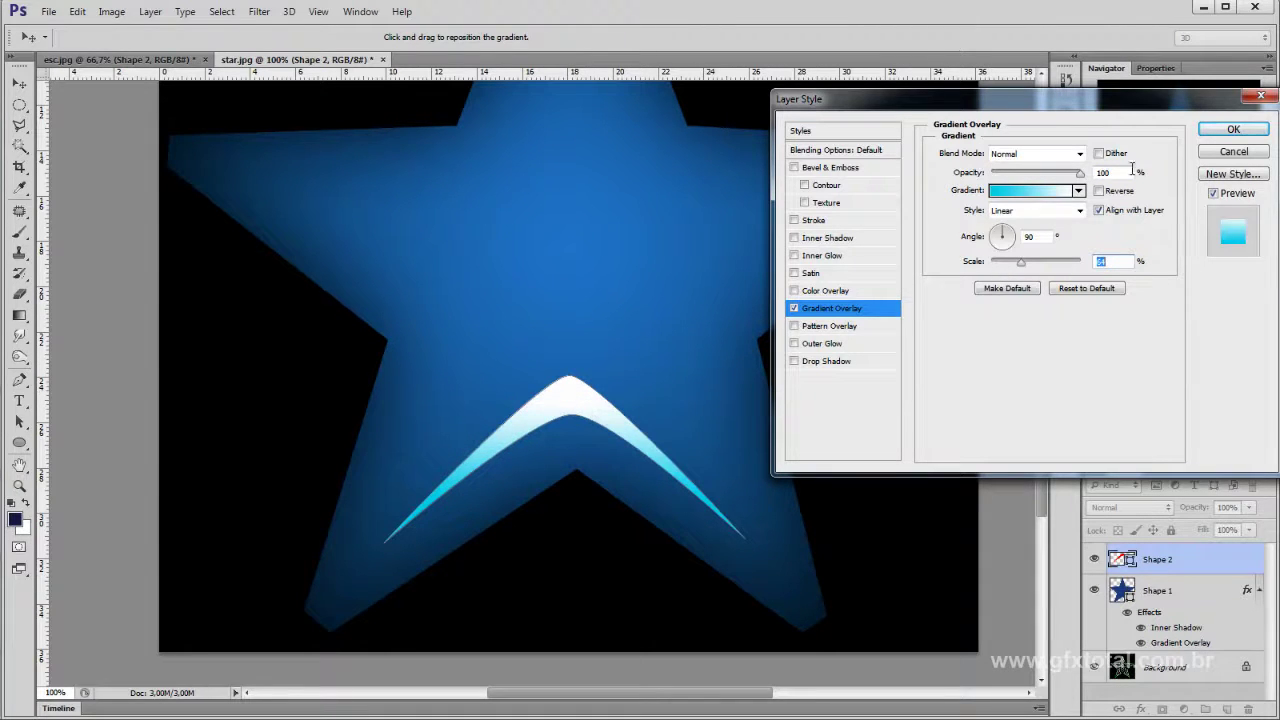
pyautogui.moveTo(957, 108); pyautogui.dragTo(913, 145)
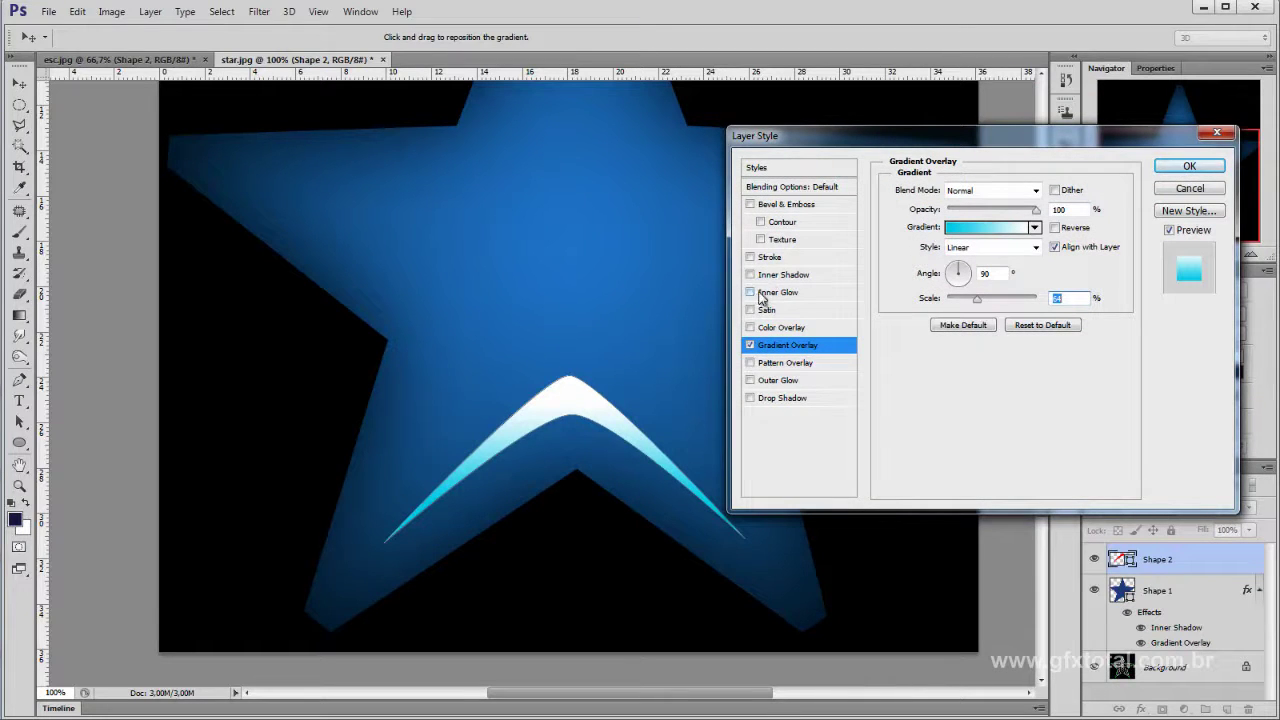
# Step: Add a larger Outer Glow to the chevron, coloured light blue 00c6ff
pyautogui.click(765, 382)
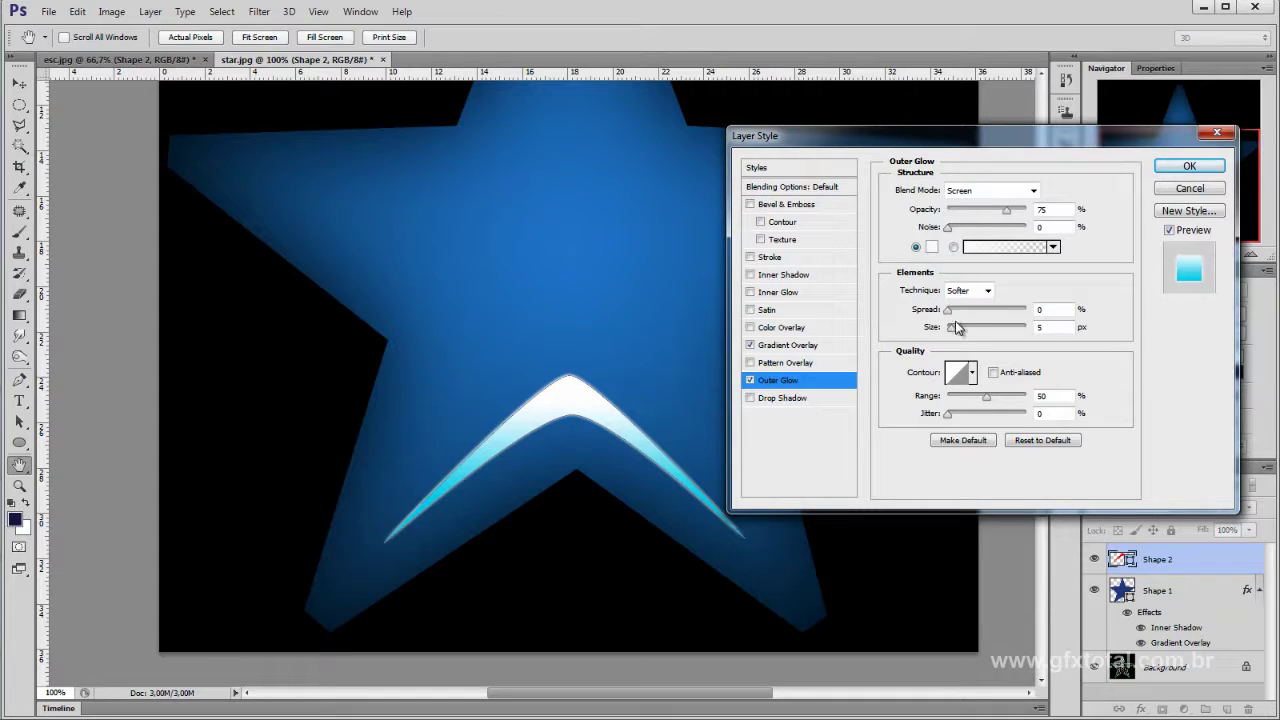
pyautogui.moveTo(952, 328); pyautogui.dragTo(958, 335)
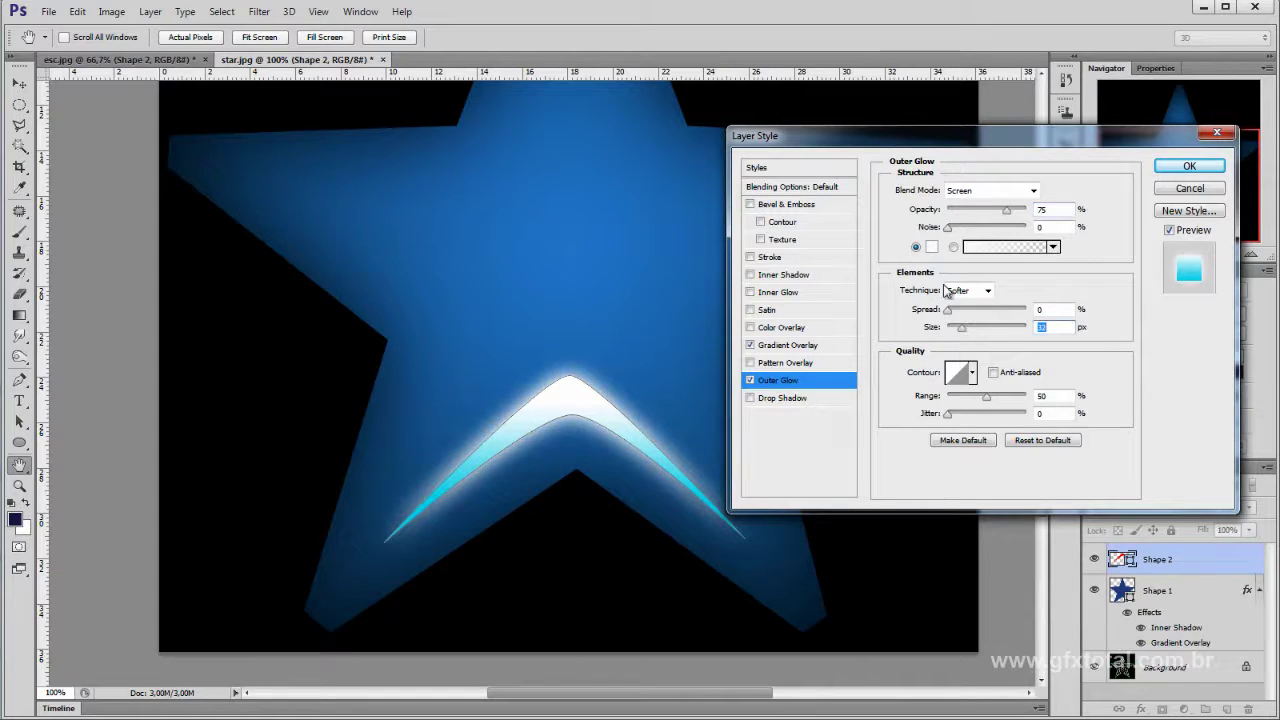
pyautogui.click(932, 247)
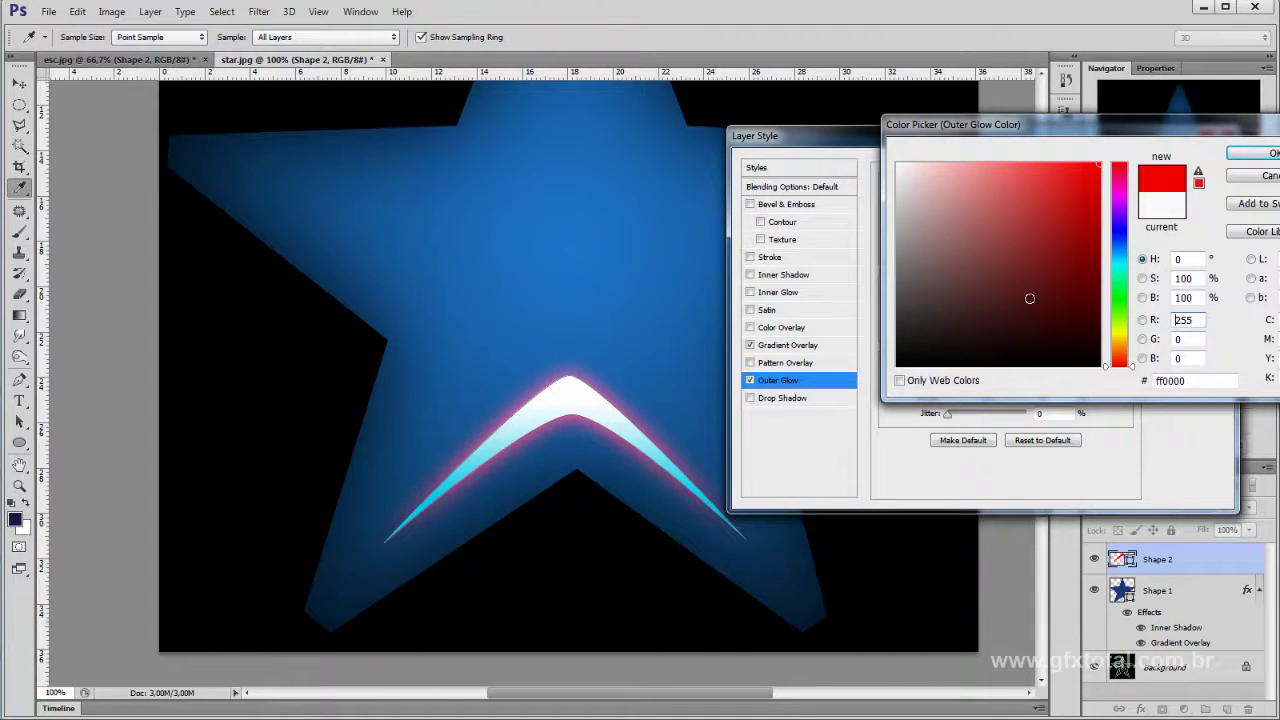
pyautogui.click(1120, 266)
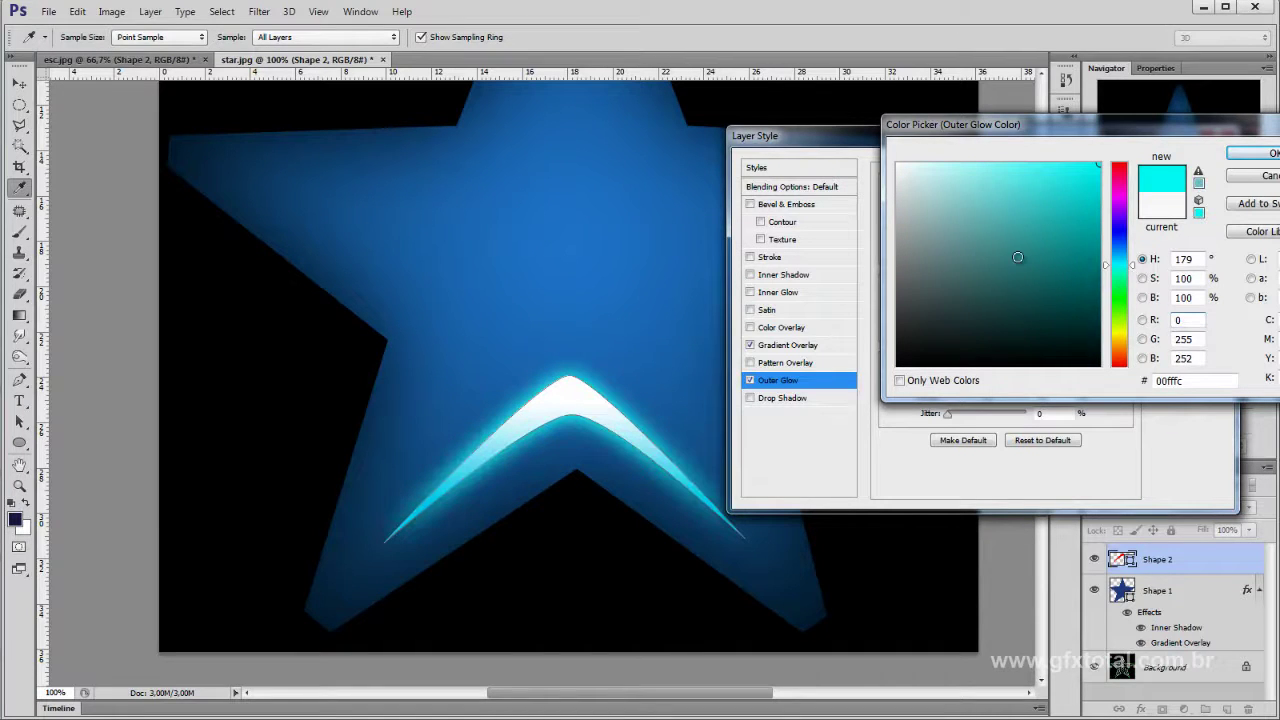
pyautogui.moveTo(1131, 263); pyautogui.dragTo(1135, 257)
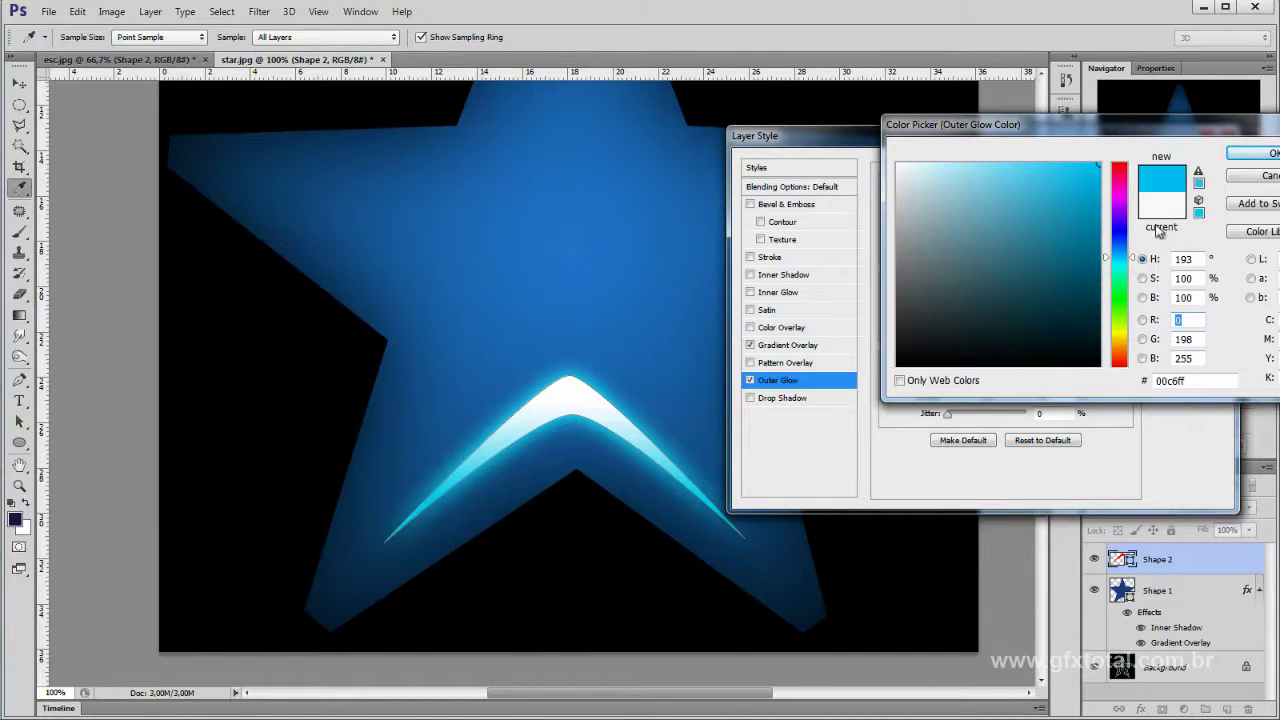
pyautogui.click(1257, 162)
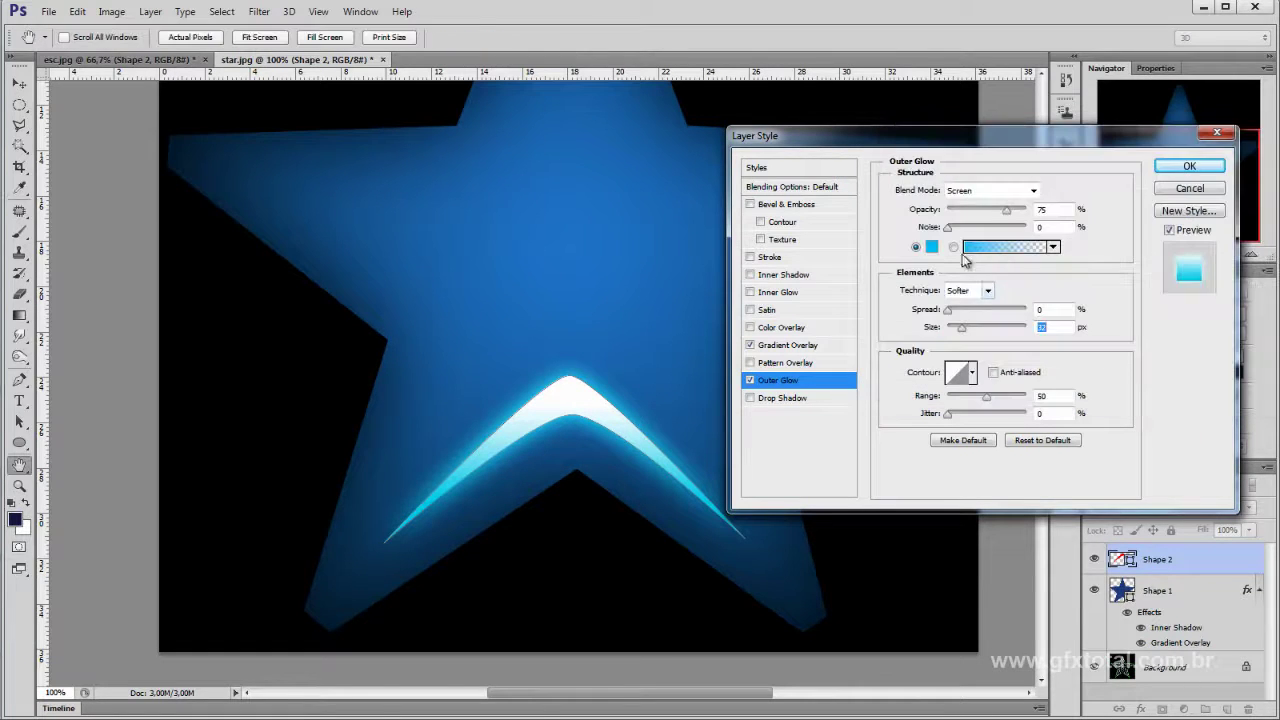
pyautogui.click(964, 250)
# Step: Change the gradient's left stop to bluer cyan 00a4f1 and apply the overlay and glow
pyautogui.click(1272, 155)
pyautogui.click(788, 345)
pyautogui.click(960, 246)
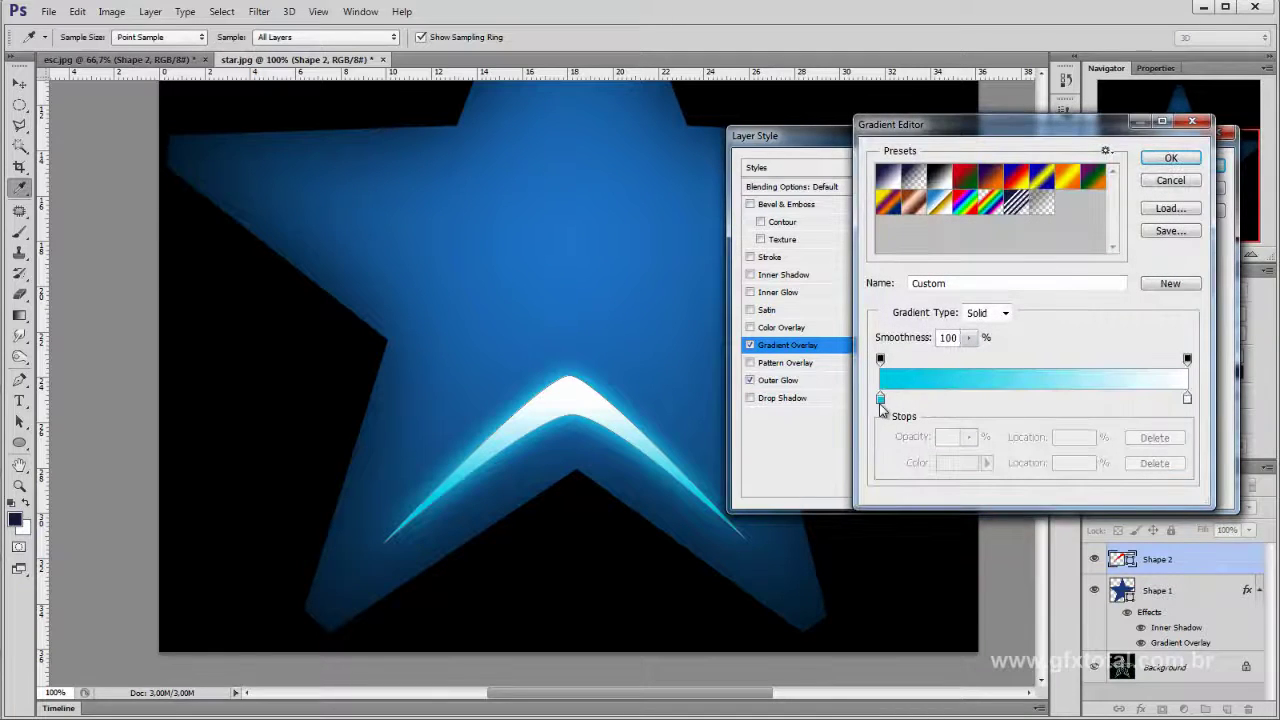
pyautogui.click(880, 399)
pyautogui.click(956, 463)
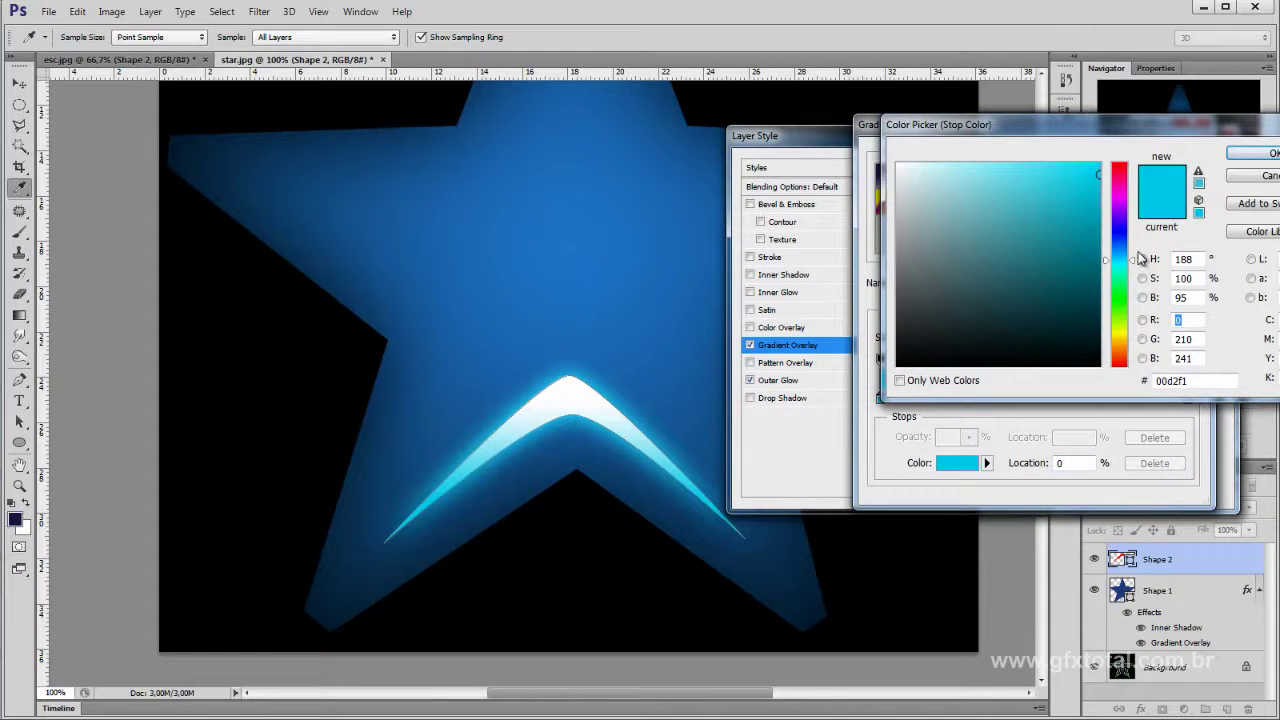
pyautogui.moveTo(1138, 253); pyautogui.dragTo(1137, 256)
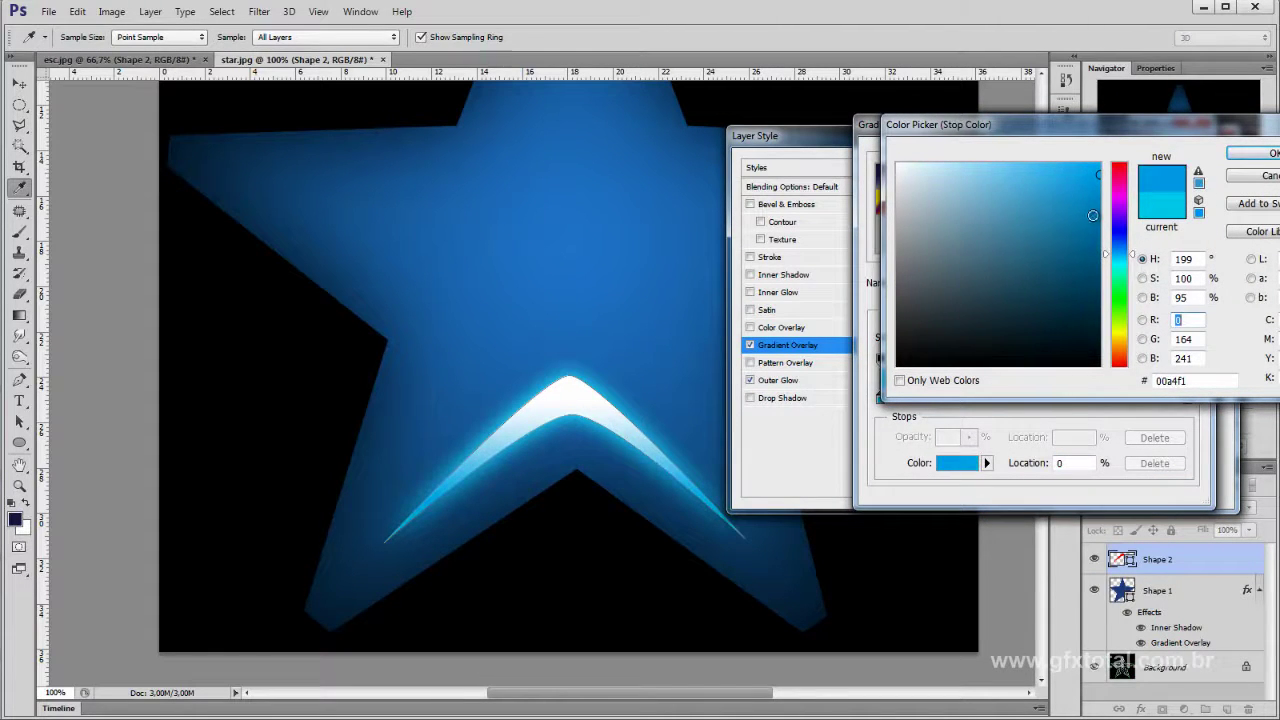
pyautogui.click(1270, 153)
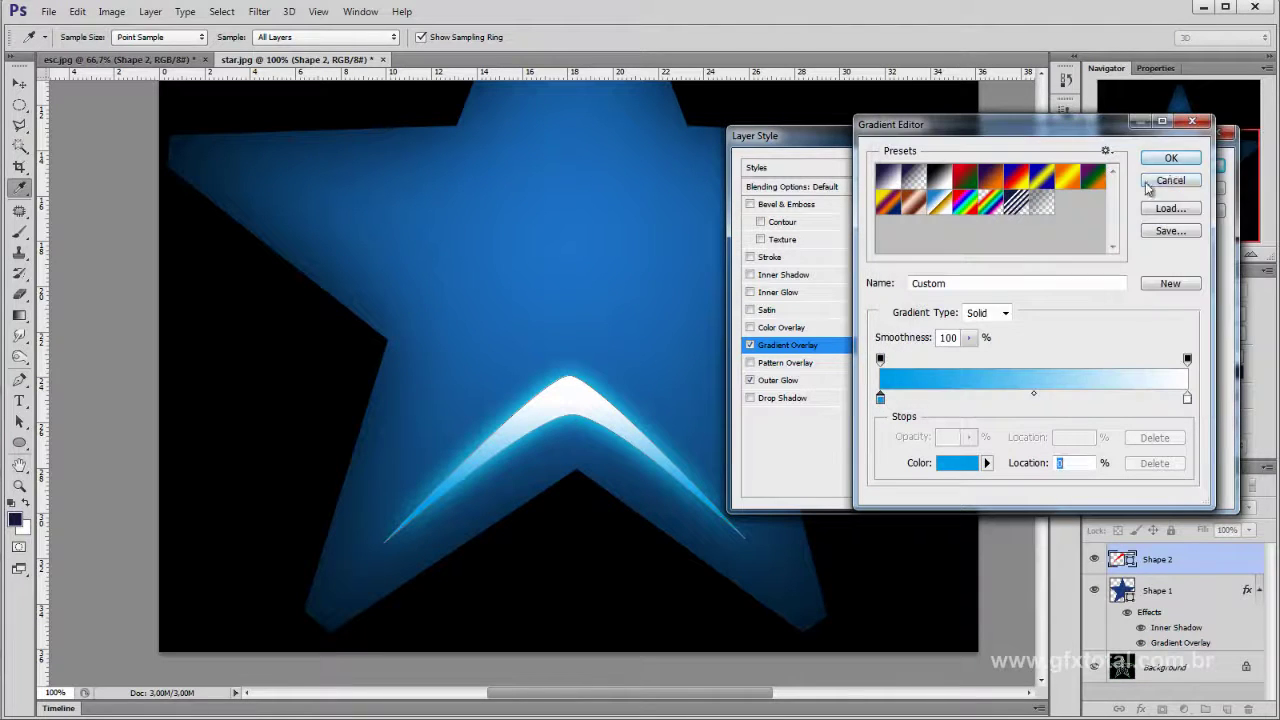
pyautogui.click(1170, 159)
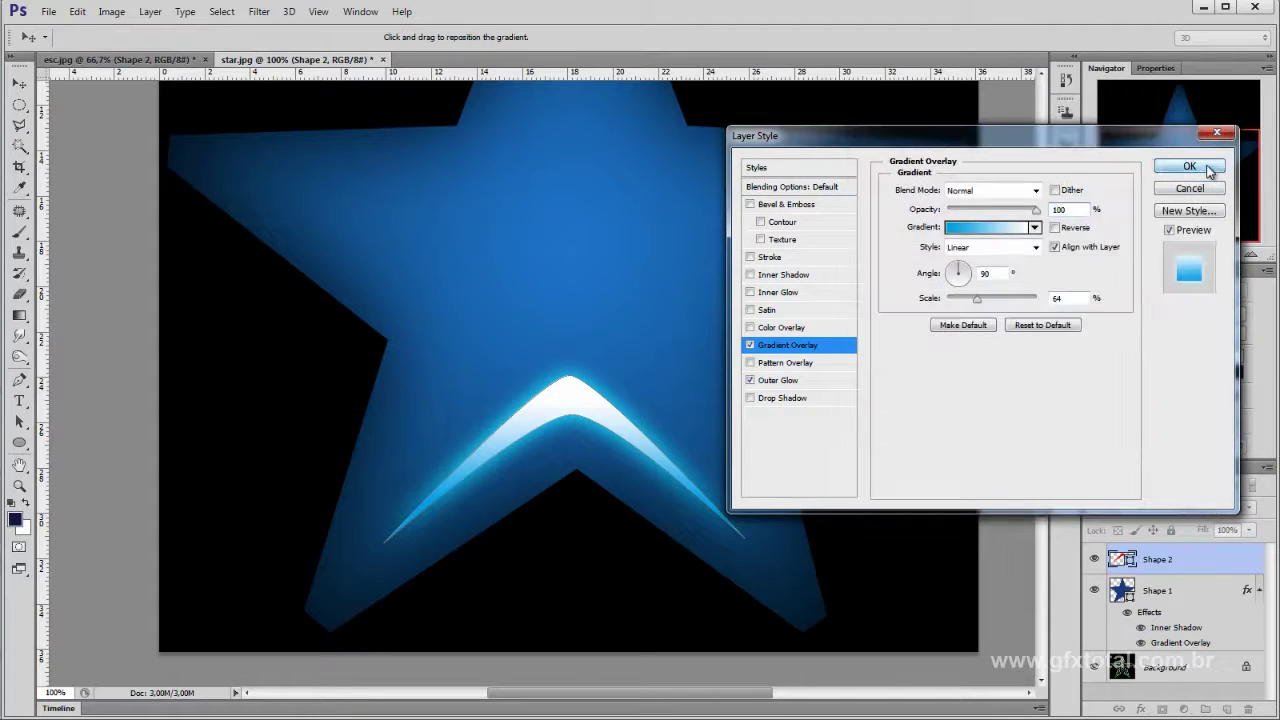
pyautogui.click(1212, 165)
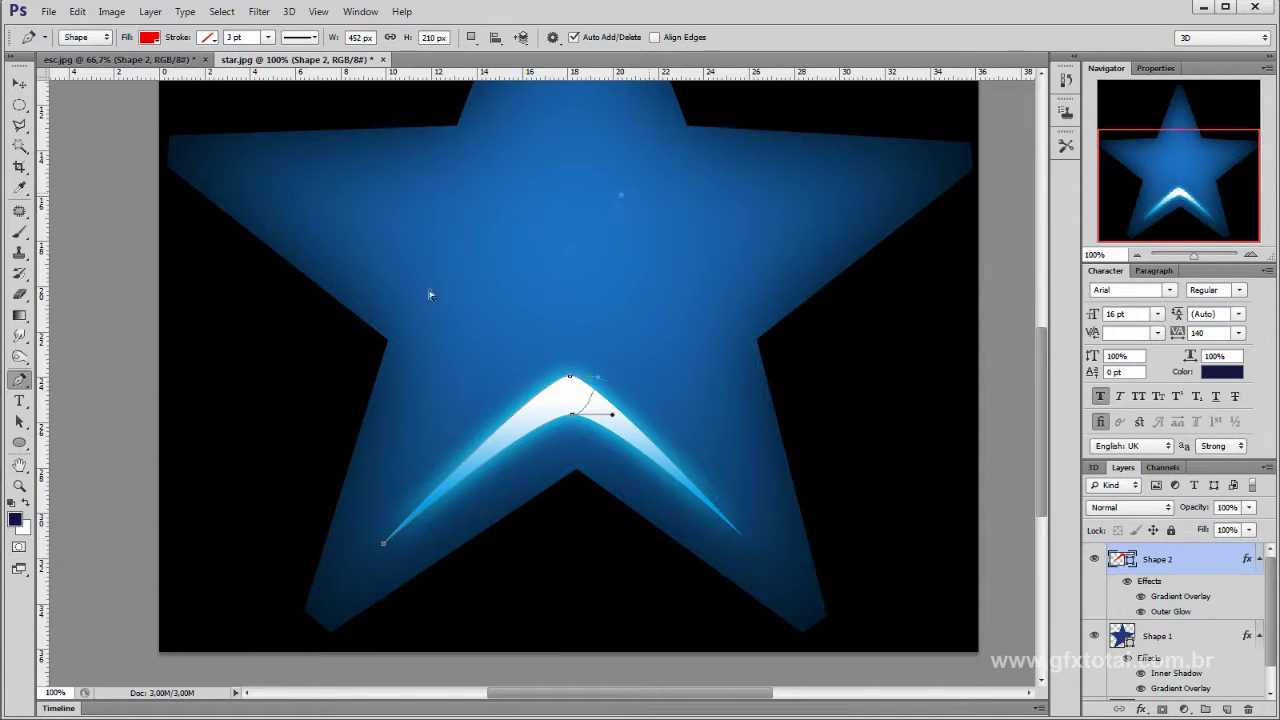
# Step: Undo a stray path edit and rasterize Shape 2's layer style
pyautogui.click(610, 194)
pyautogui.hotkey('ctrl', 'z')
pyautogui.rightClick(1163, 563)
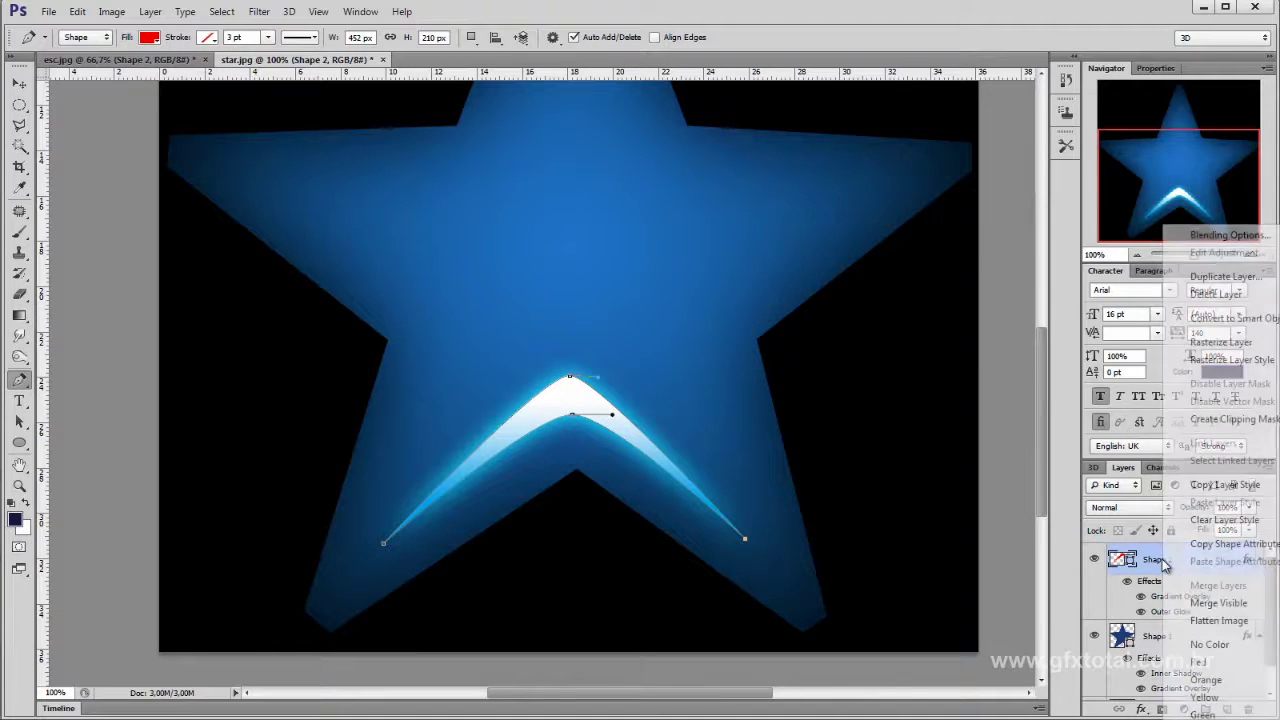
pyautogui.click(1232, 360)
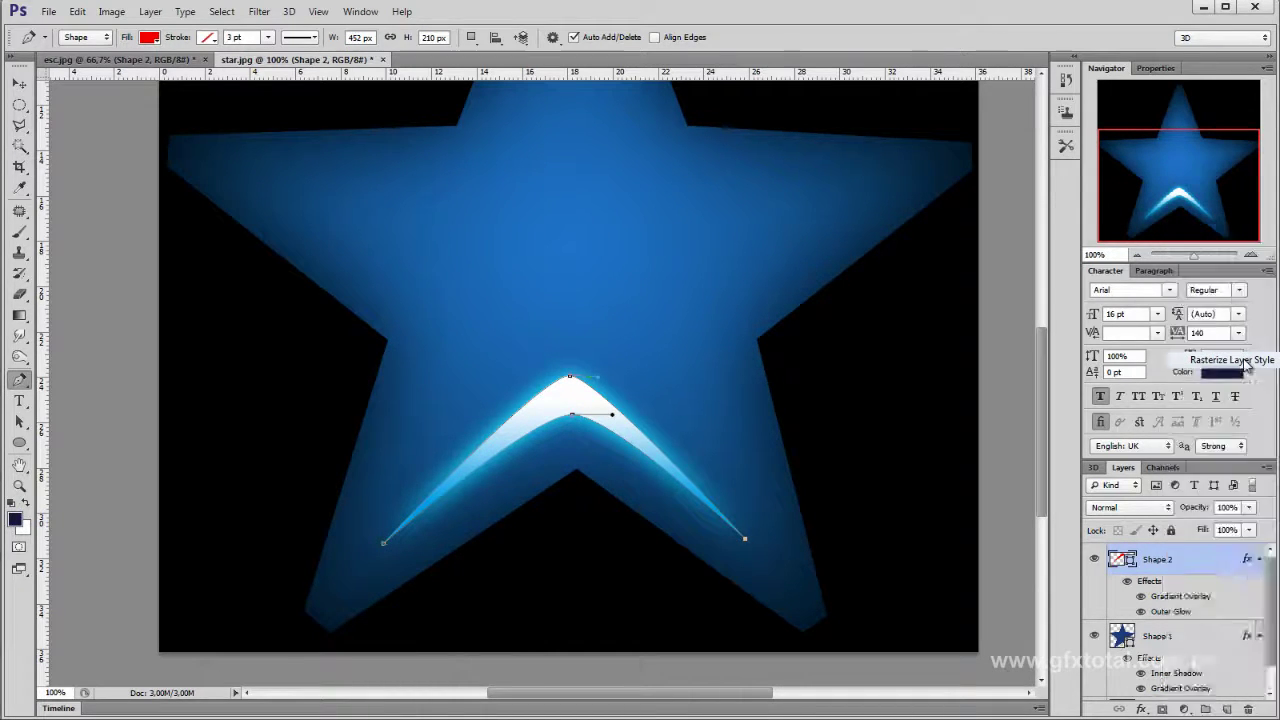
# Step: Nudge the highlight arc slightly down and hide the blue Shape 1 star layer
pyautogui.click(19, 83)
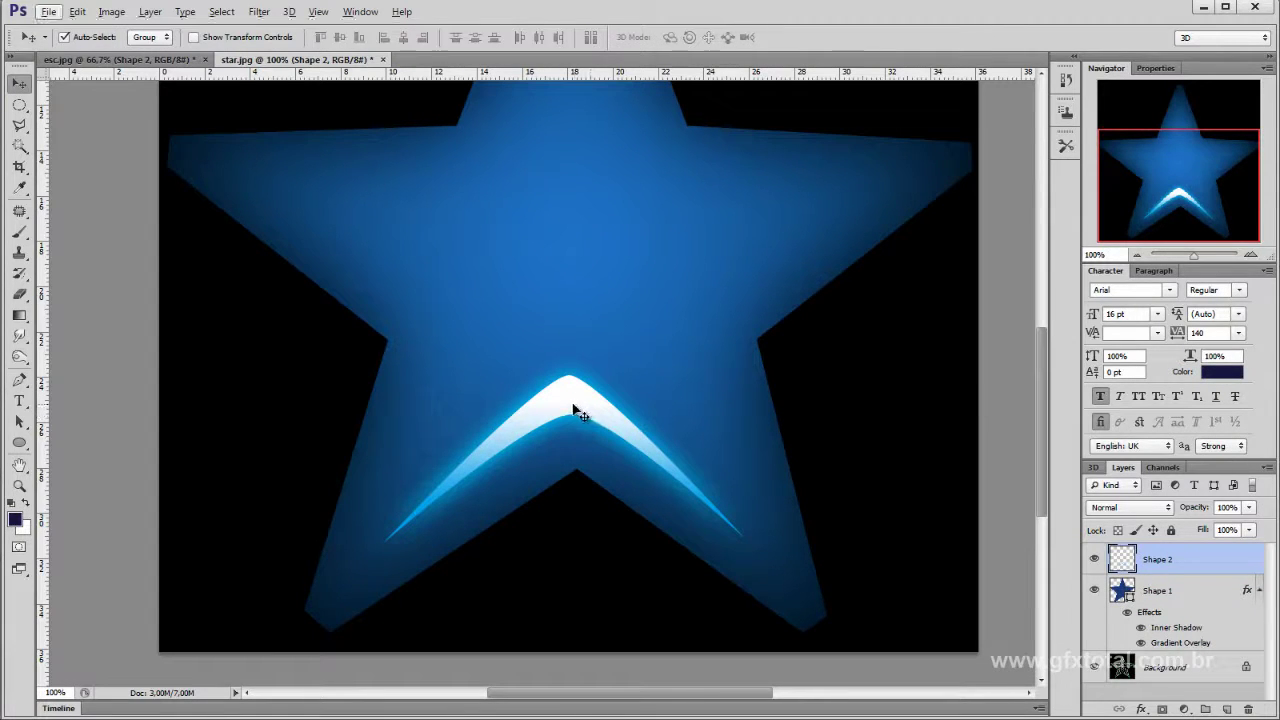
pyautogui.moveTo(570, 407)
pyautogui.mouseDown()
pyautogui.moveTo(586, 418)
pyautogui.moveTo(563, 404)
pyautogui.mouseUp()
pyautogui.click(1094, 590)
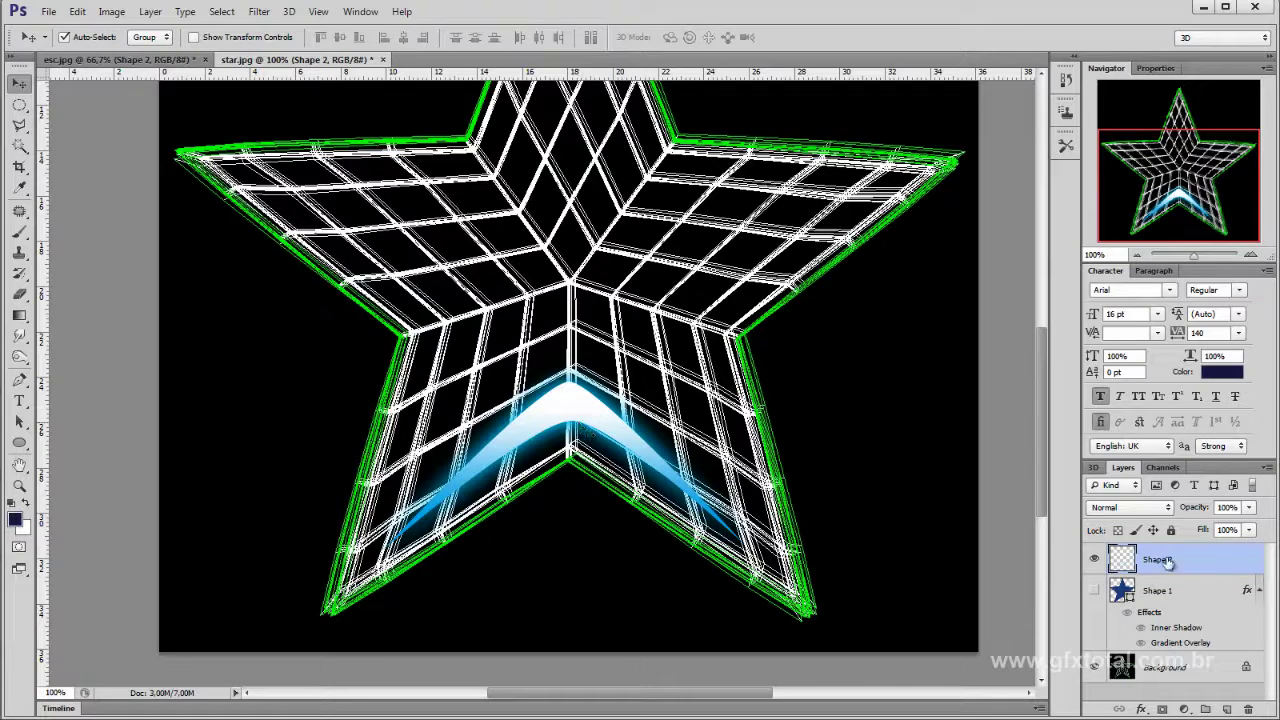
# Step: Duplicate the arc, rotate the copy about 74.5° onto the star's left arm, and duplicate again
pyautogui.hotkey('ctrl', 'j')
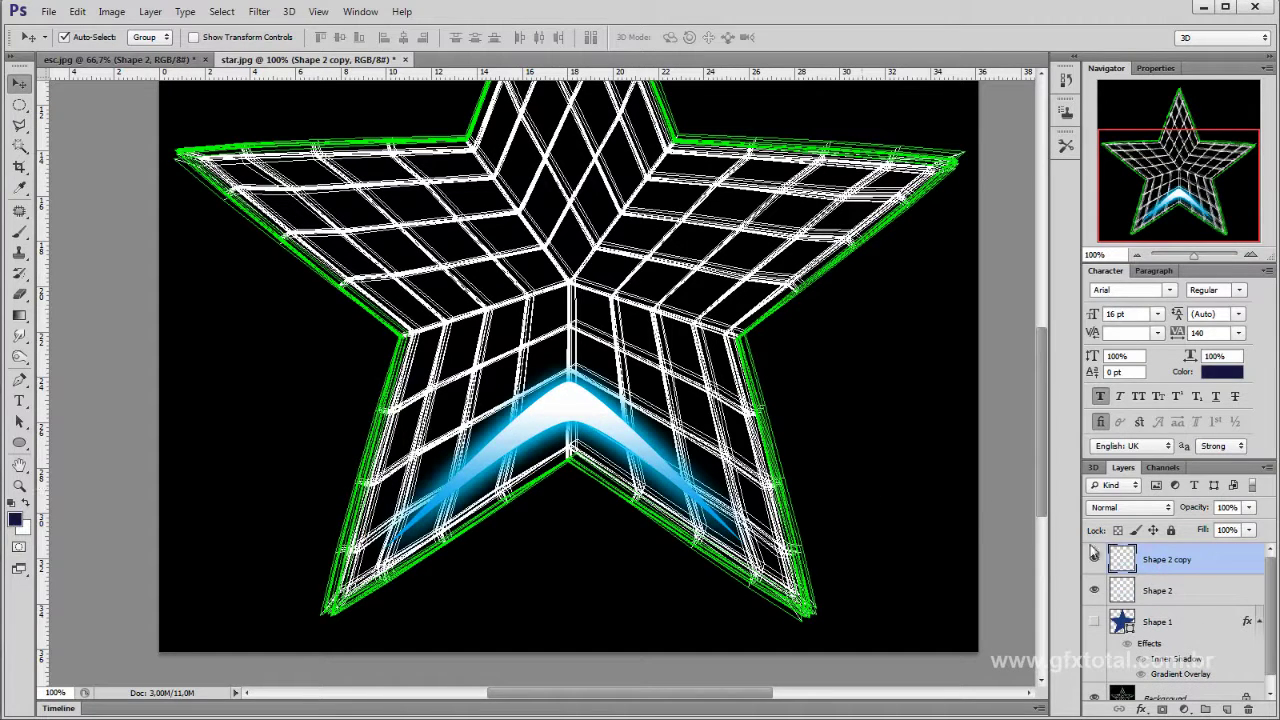
pyautogui.moveTo(566, 410); pyautogui.dragTo(563, 262)
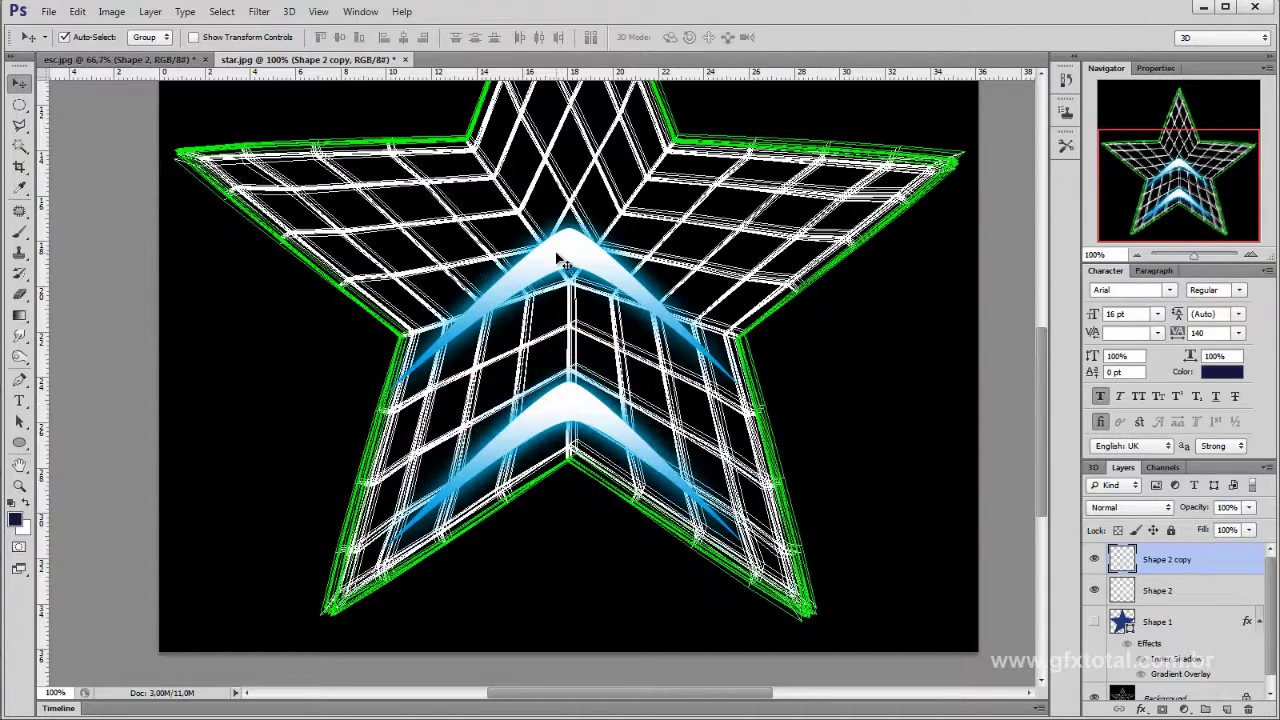
pyautogui.hotkey('ctrl', 't')
pyautogui.moveTo(790, 175); pyautogui.dragTo(782, 490)
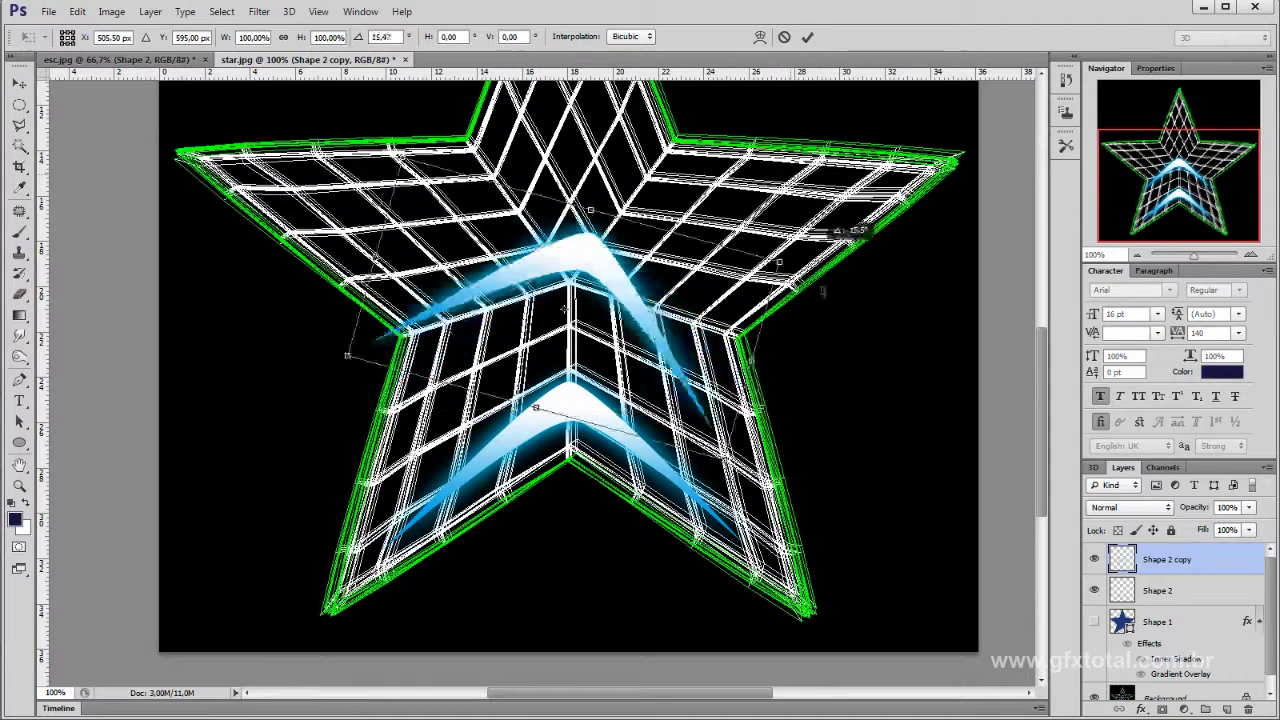
pyautogui.moveTo(664, 305)
pyautogui.mouseDown()
pyautogui.moveTo(482, 327)
pyautogui.moveTo(650, 298)
pyautogui.mouseUp()
pyautogui.moveTo(487, 334); pyautogui.dragTo(485, 338)
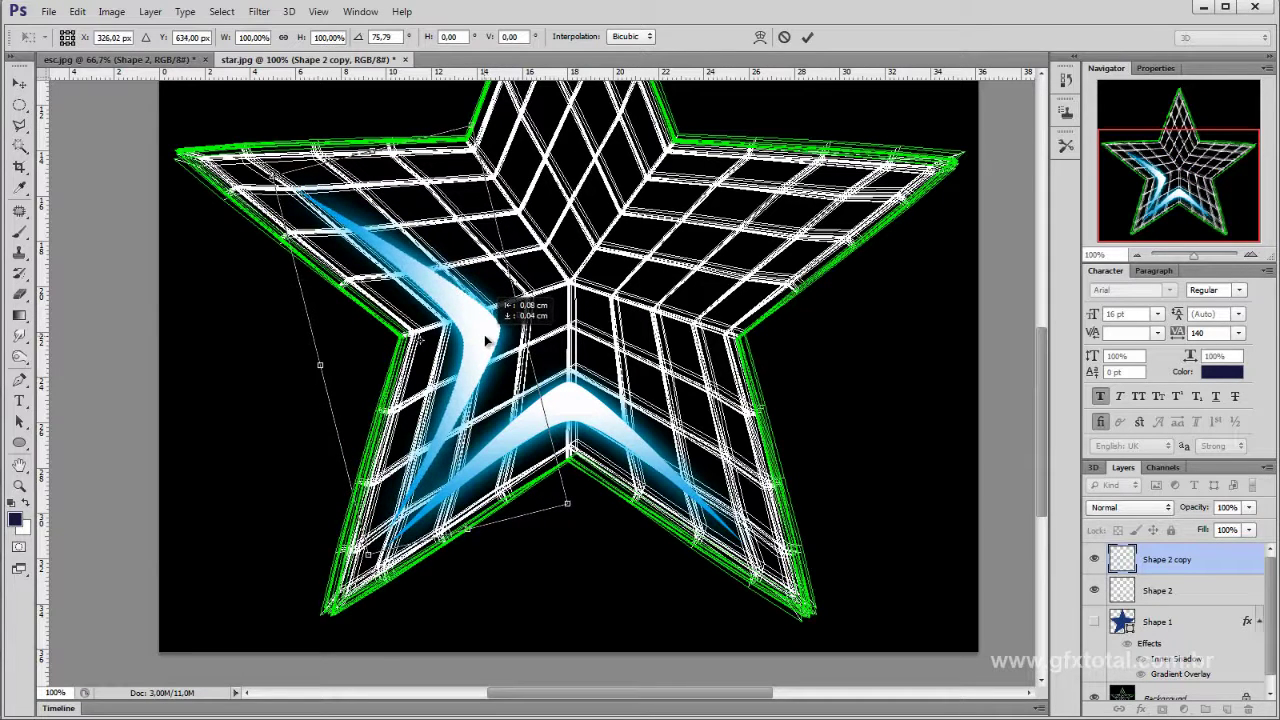
pyautogui.moveTo(640, 306); pyautogui.dragTo(646, 300)
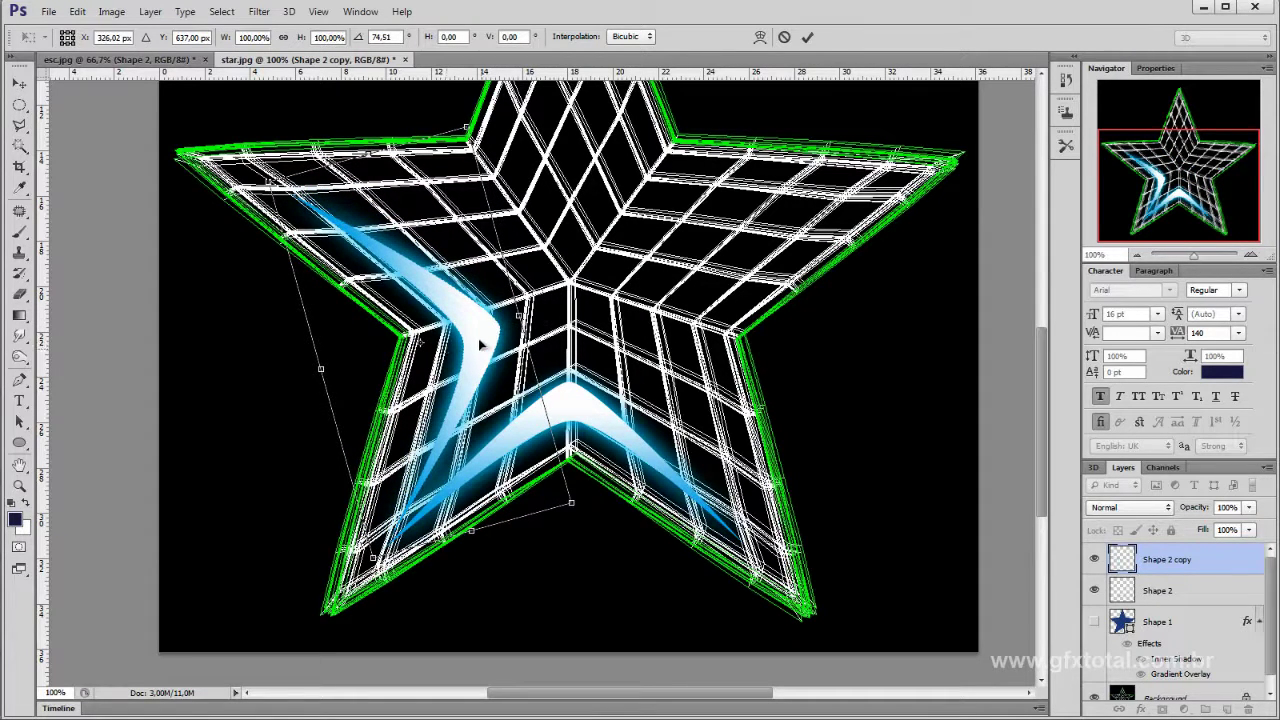
pyautogui.moveTo(479, 342); pyautogui.dragTo(474, 340)
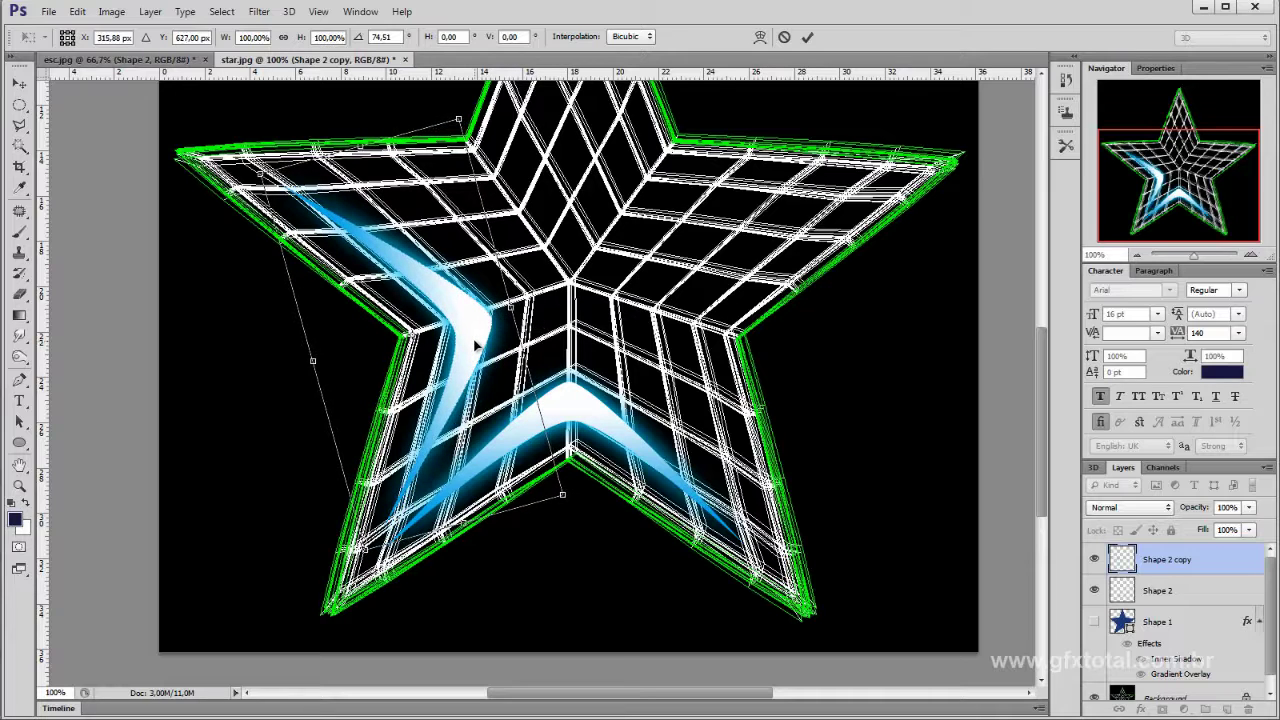
pyautogui.press('Return')
pyautogui.hotkey('ctrl', 'j')
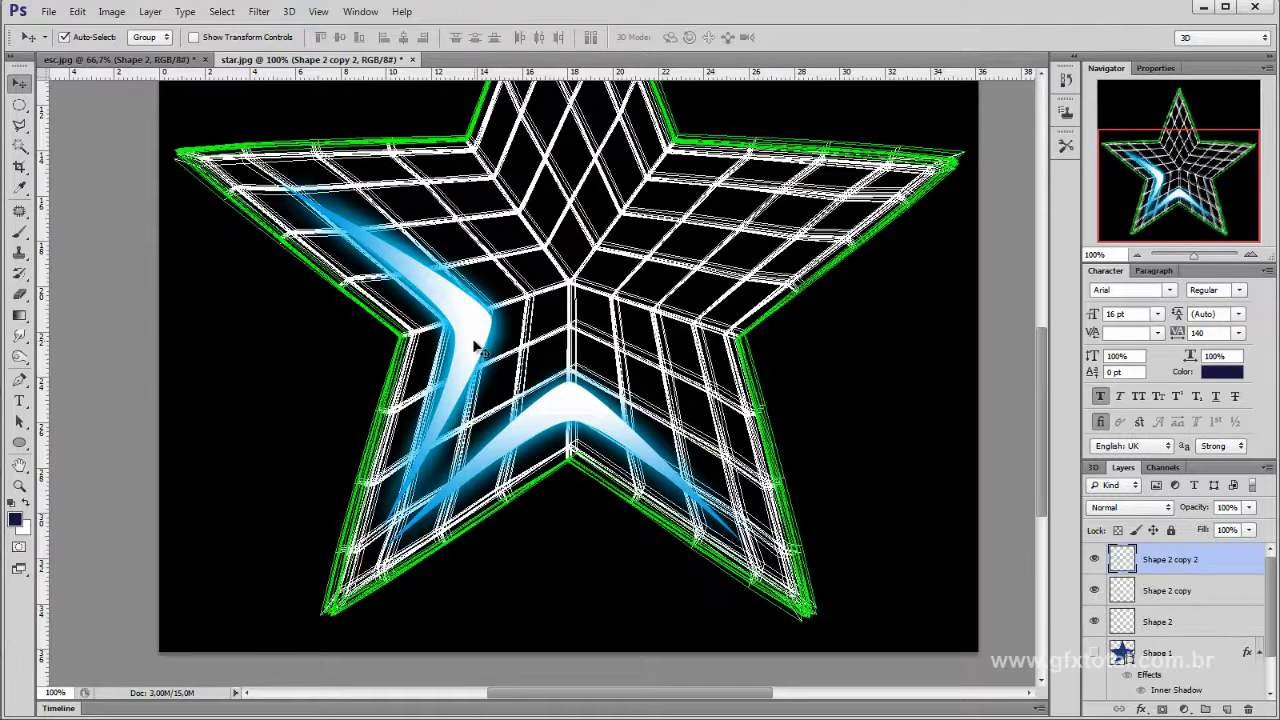
# Step: Flip Shape 2 copy 2 horizontally and place it along the star's right arm
pyautogui.hotkey('ctrl', 't')
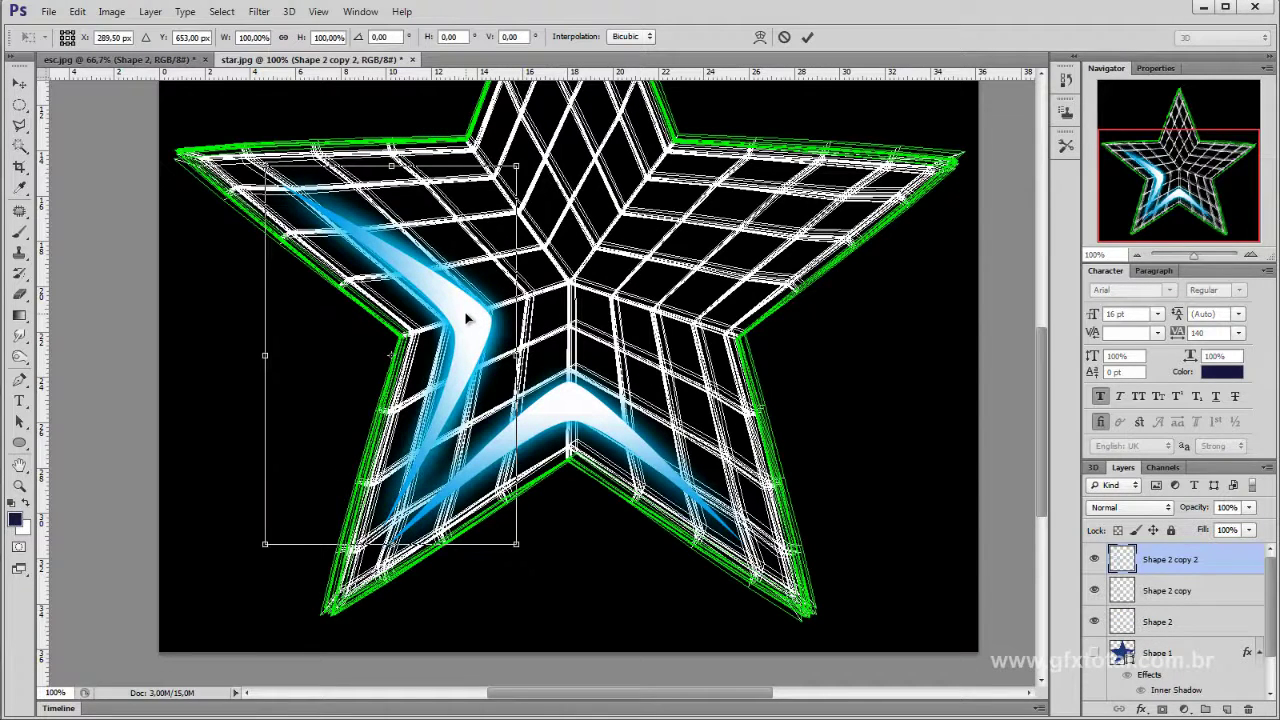
pyautogui.rightClick(466, 318)
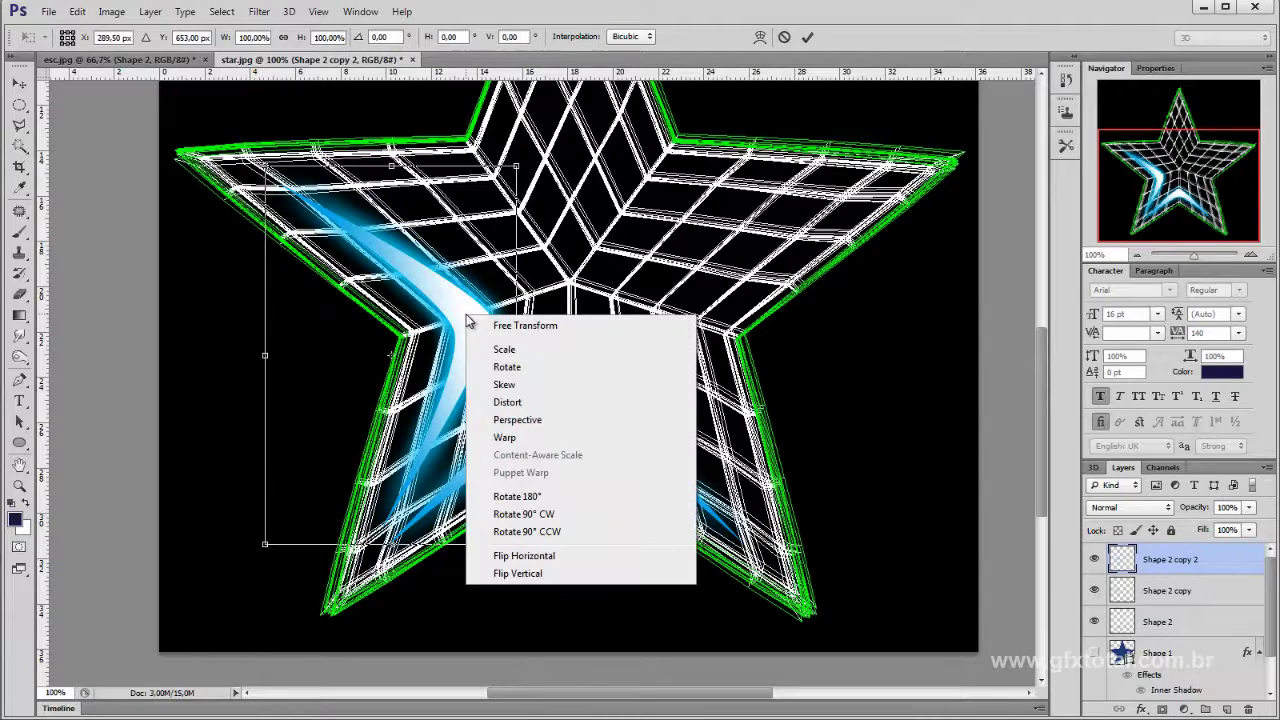
pyautogui.click(559, 562)
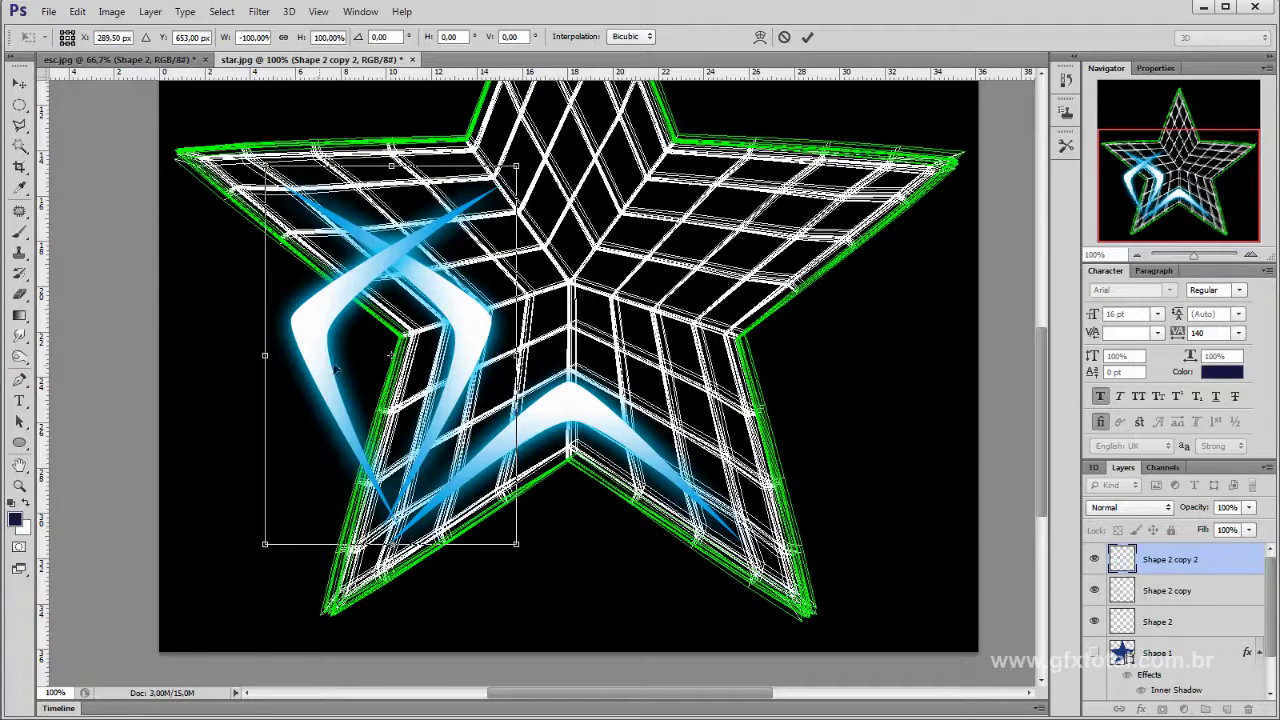
pyautogui.moveTo(336, 370); pyautogui.dragTo(686, 380)
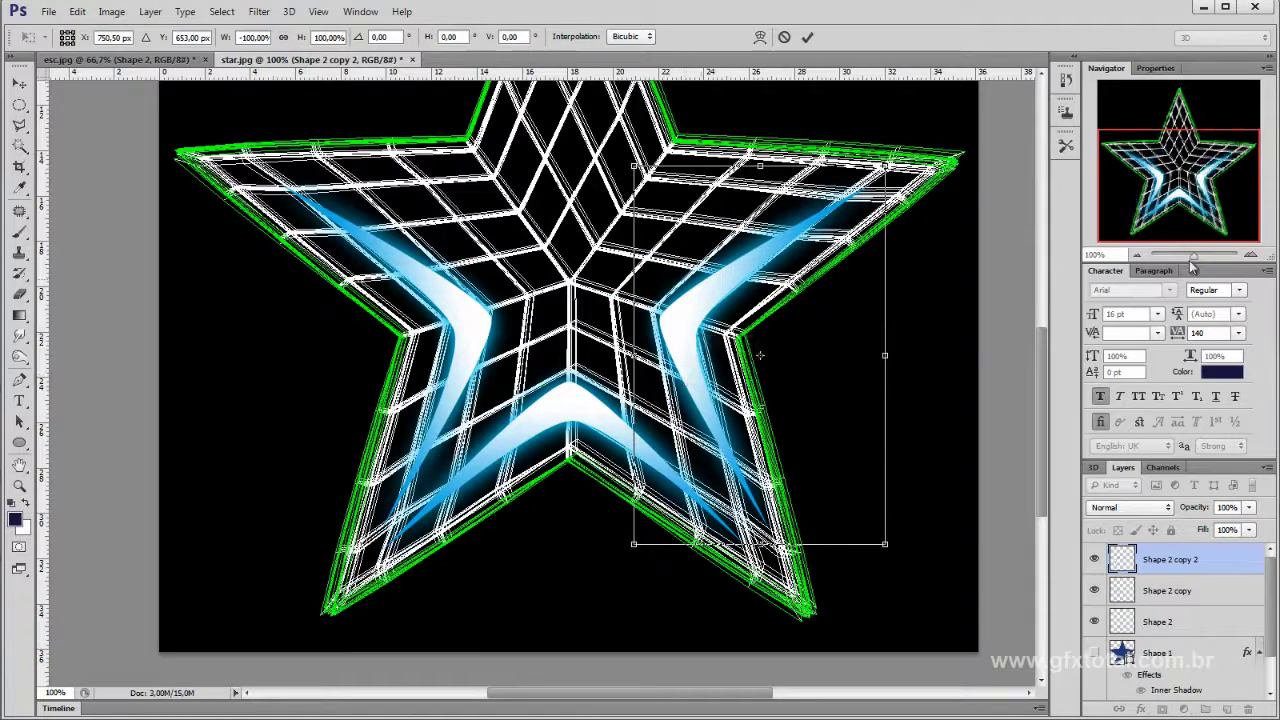
pyautogui.press('Return')
pyautogui.moveTo(737, 299); pyautogui.dragTo(767, 452)
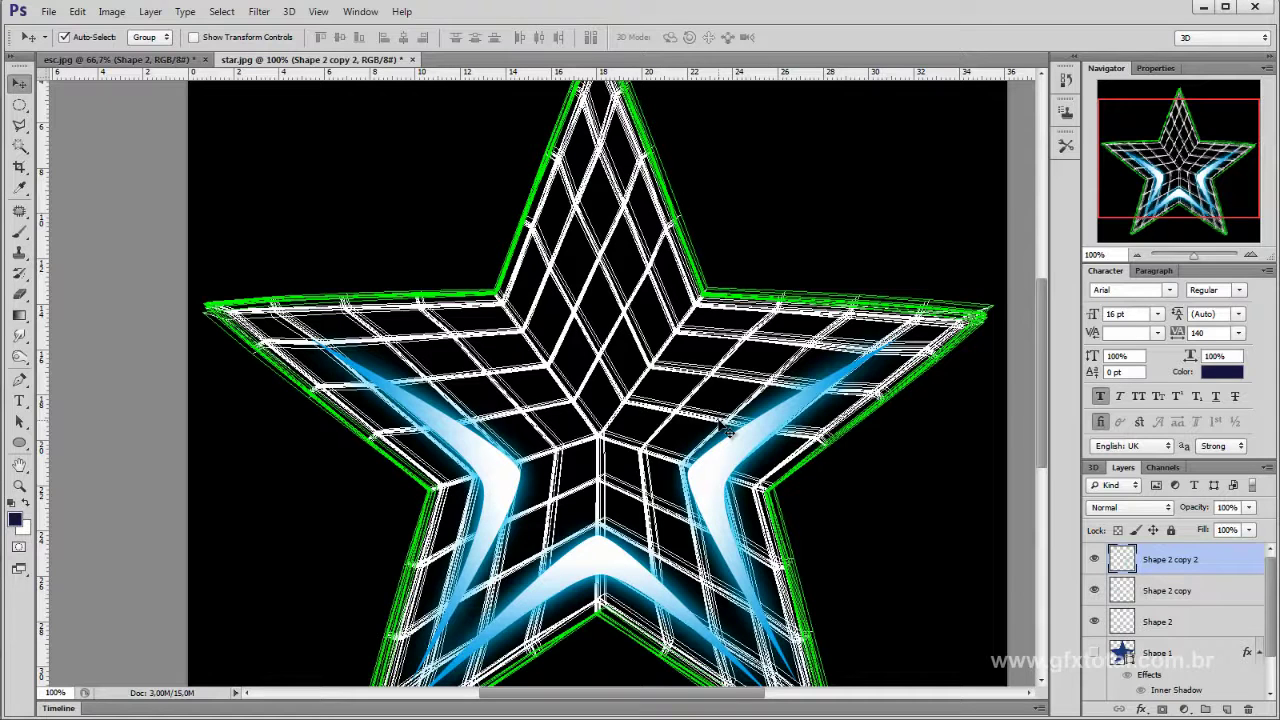
# Step: Duplicate the arc and rotate the copy about -68° onto the star's upper-right arm
pyautogui.hotkey('ctrl', 'j')
pyautogui.hotkey('ctrl', 't')
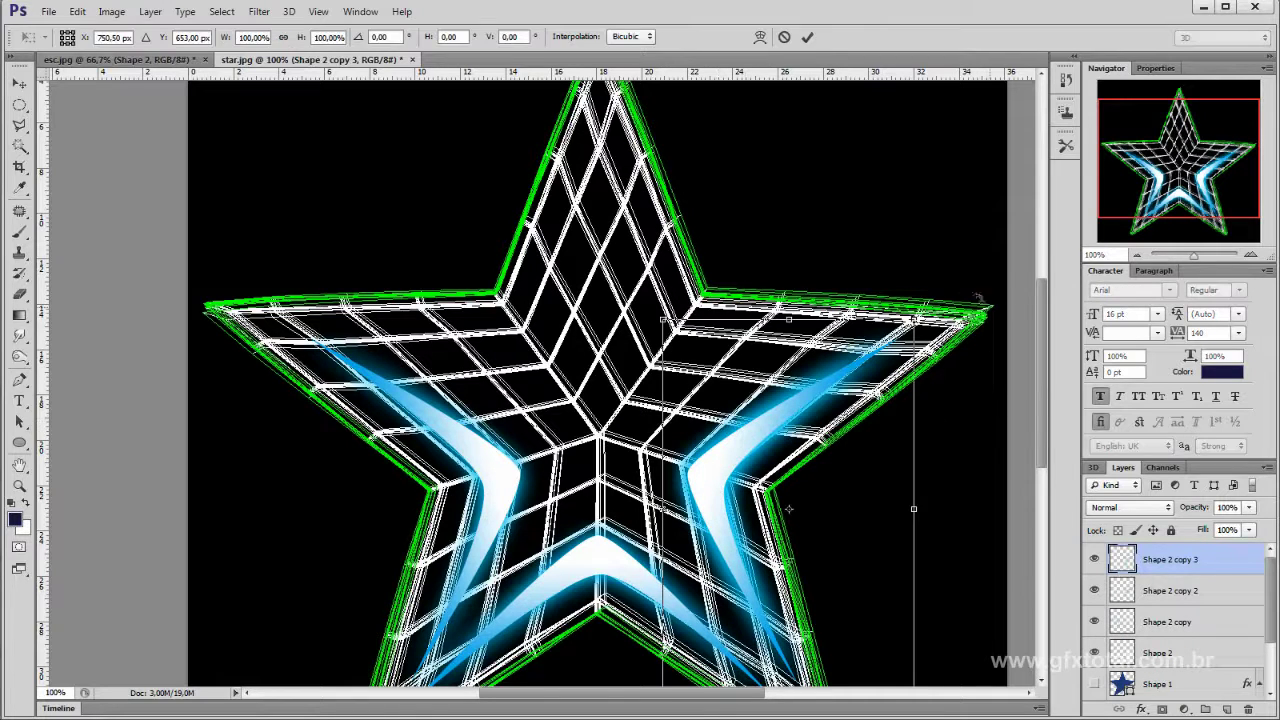
pyautogui.moveTo(977, 298); pyautogui.dragTo(749, 245)
pyautogui.moveTo(772, 559)
pyautogui.mouseDown()
pyautogui.moveTo(662, 257)
pyautogui.moveTo(684, 262)
pyautogui.mouseUp()
pyautogui.moveTo(1037, 352)
pyautogui.mouseDown()
pyautogui.moveTo(1012, 290)
pyautogui.moveTo(992, 322)
pyautogui.mouseUp()
pyautogui.moveTo(747, 335); pyautogui.dragTo(757, 340)
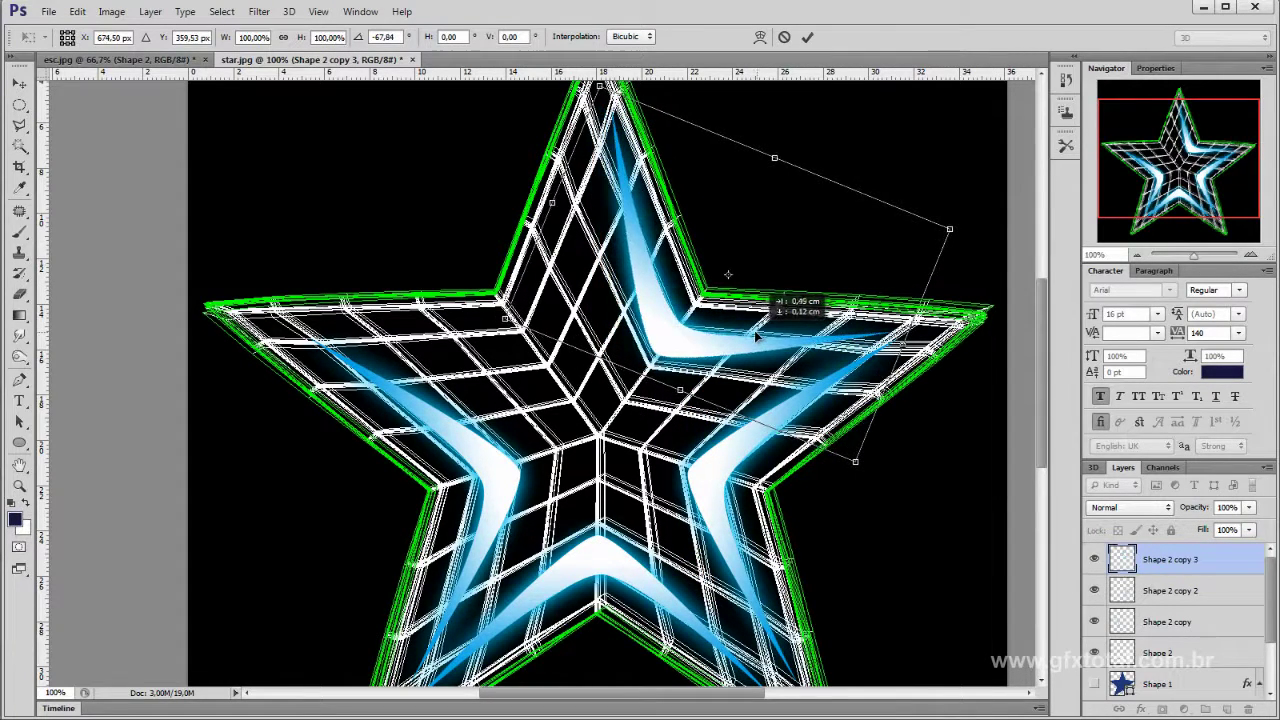
pyautogui.press('Return')
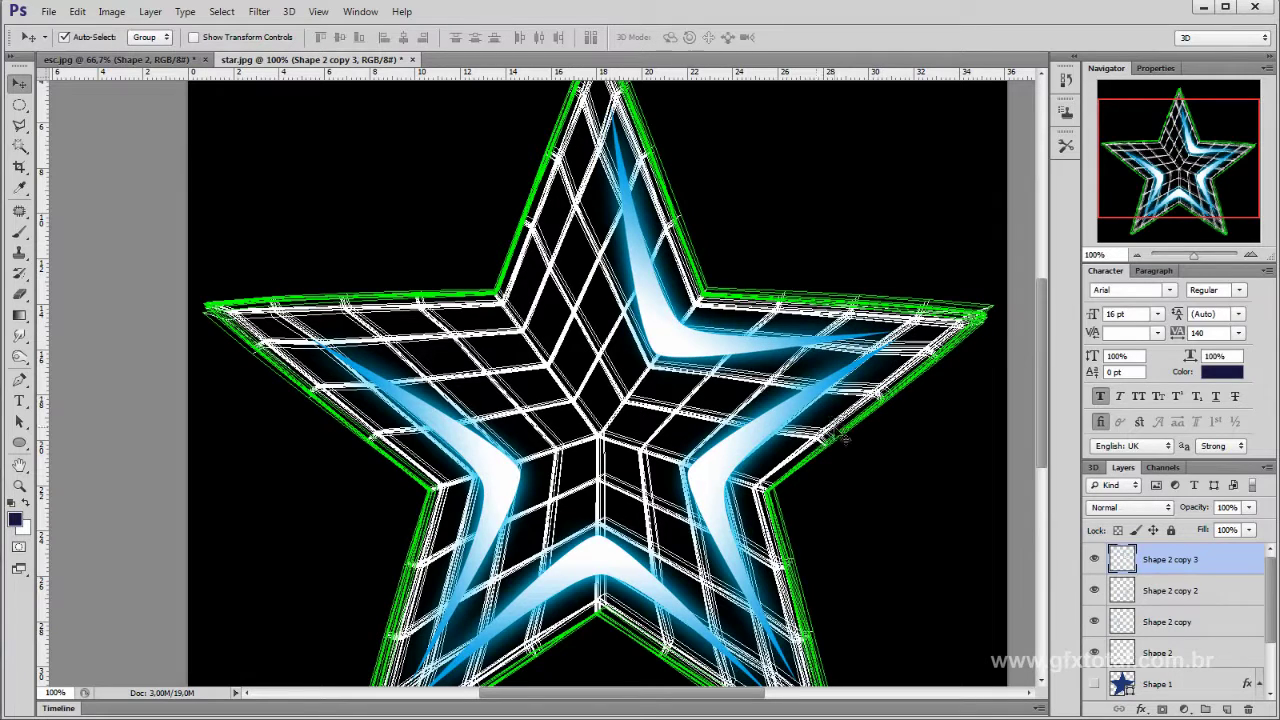
# Step: Duplicate that arc, flip it horizontally and place it on the upper-left arm
pyautogui.hotkey('ctrl', 'j')
pyautogui.hotkey('ctrl', 't')
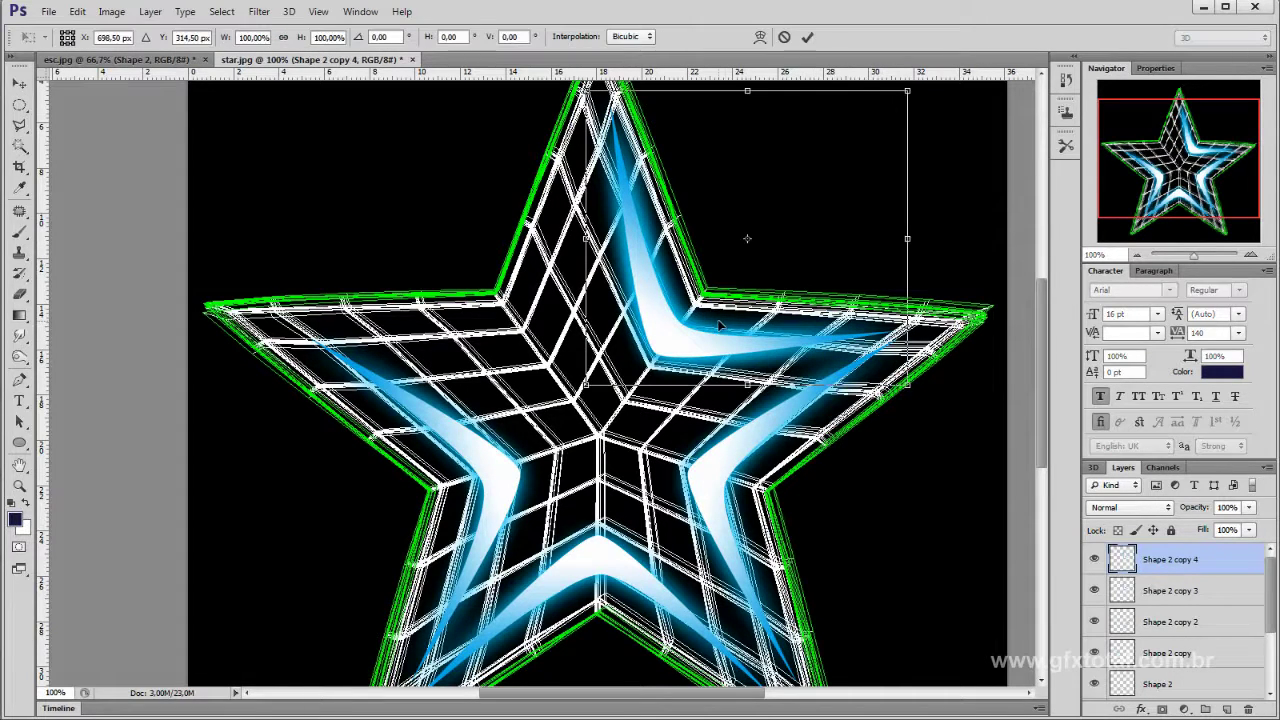
pyautogui.rightClick(719, 328)
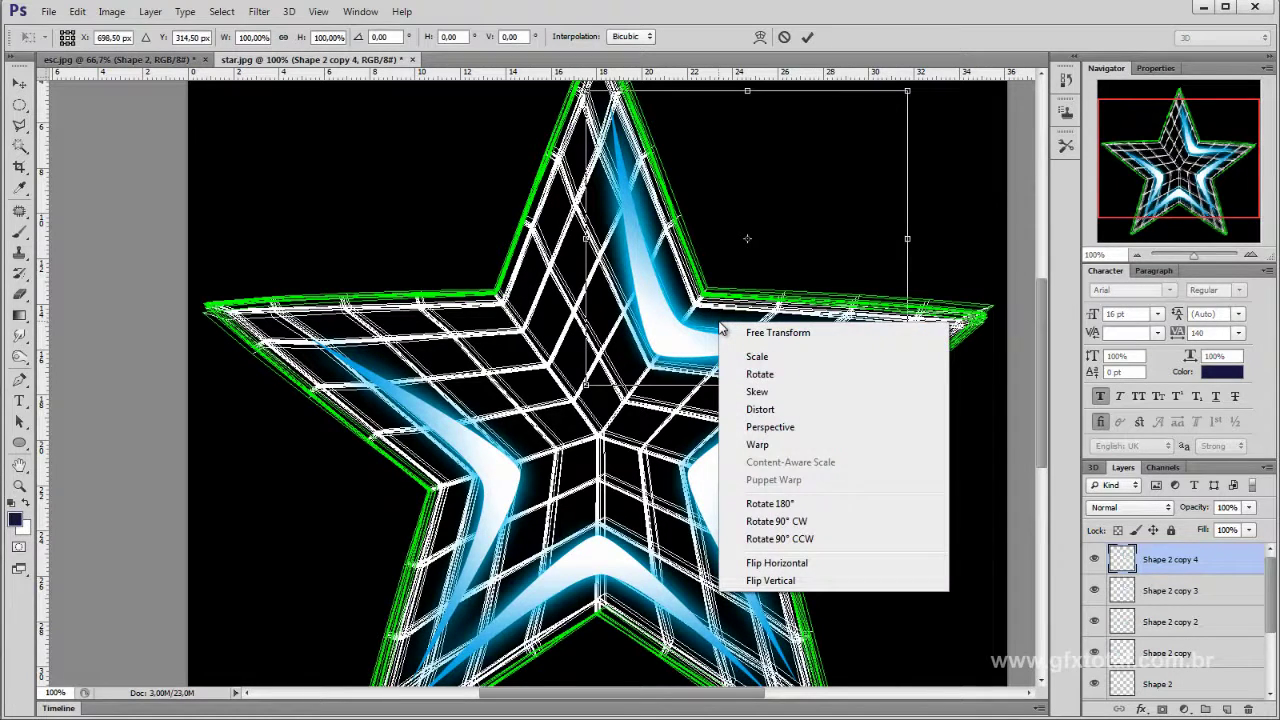
pyautogui.click(789, 563)
pyautogui.moveTo(745, 345)
pyautogui.mouseDown()
pyautogui.moveTo(505, 345)
pyautogui.moveTo(512, 356)
pyautogui.mouseUp()
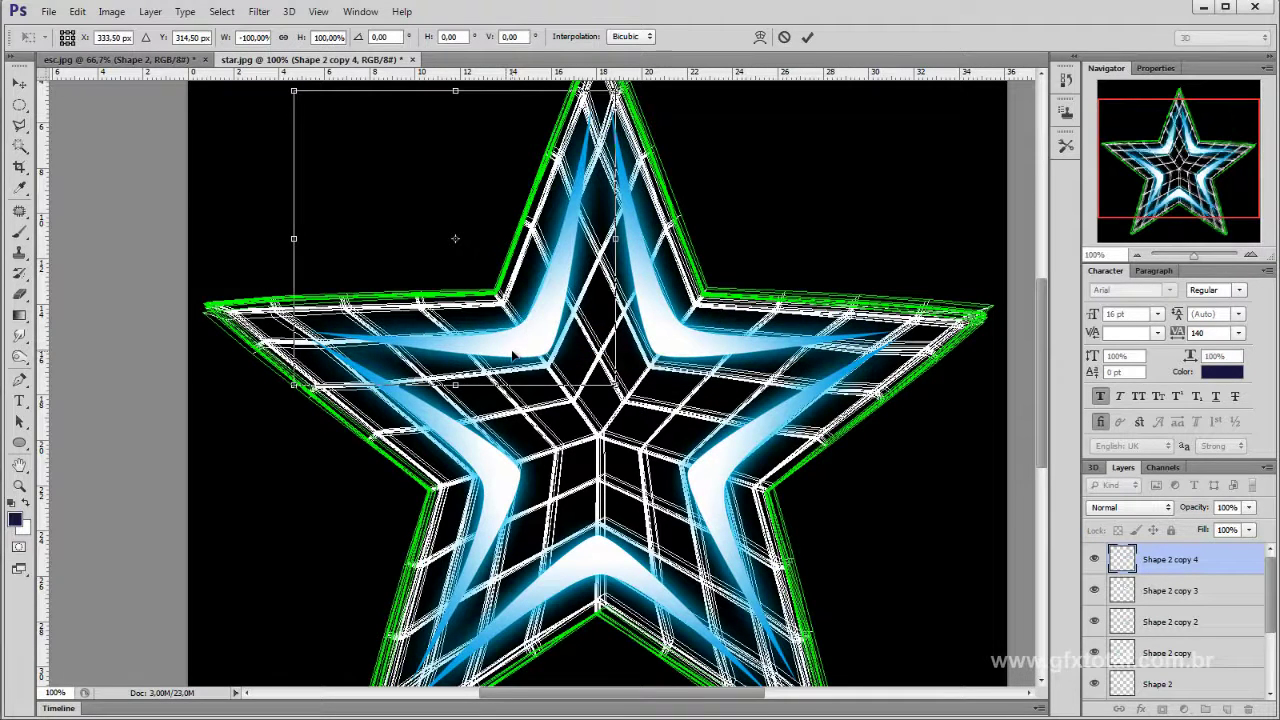
pyautogui.press('Return')
pyautogui.scroll(-3, 1170, 620)
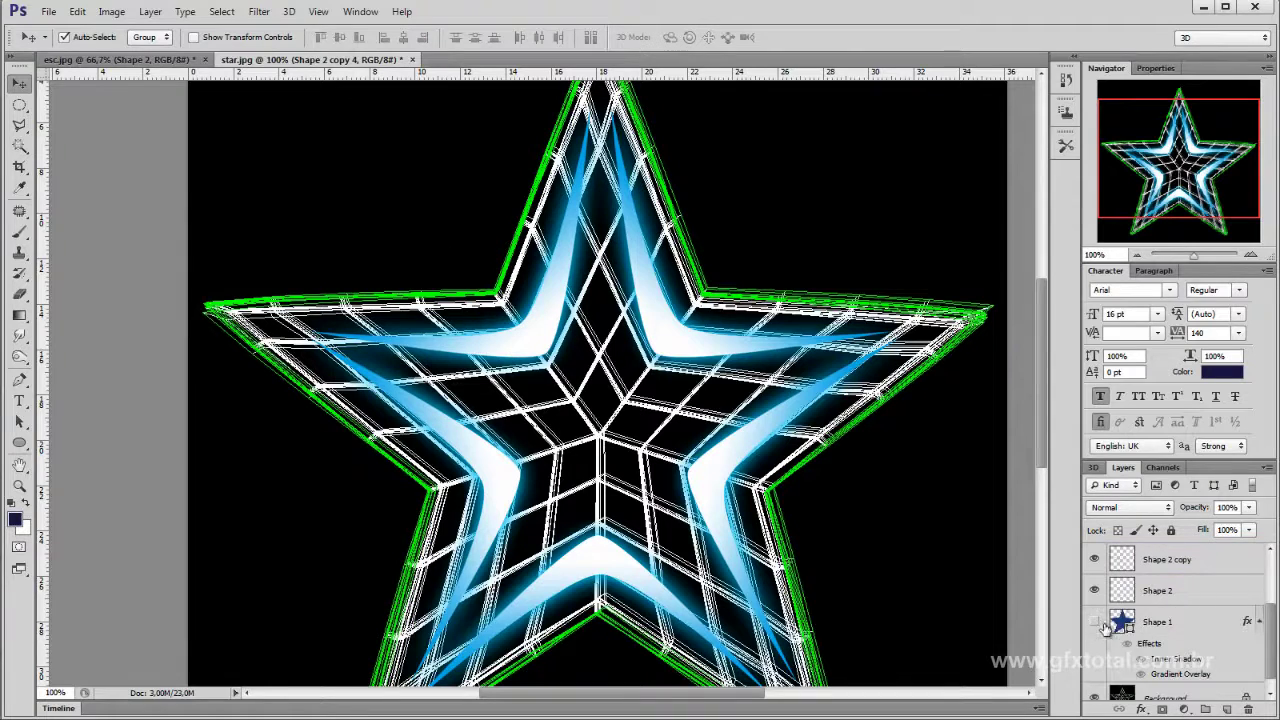
# Step: Show the blue Shape 1 star again and zoom to 66.7% to view all five highlights
pyautogui.click(1094, 622)
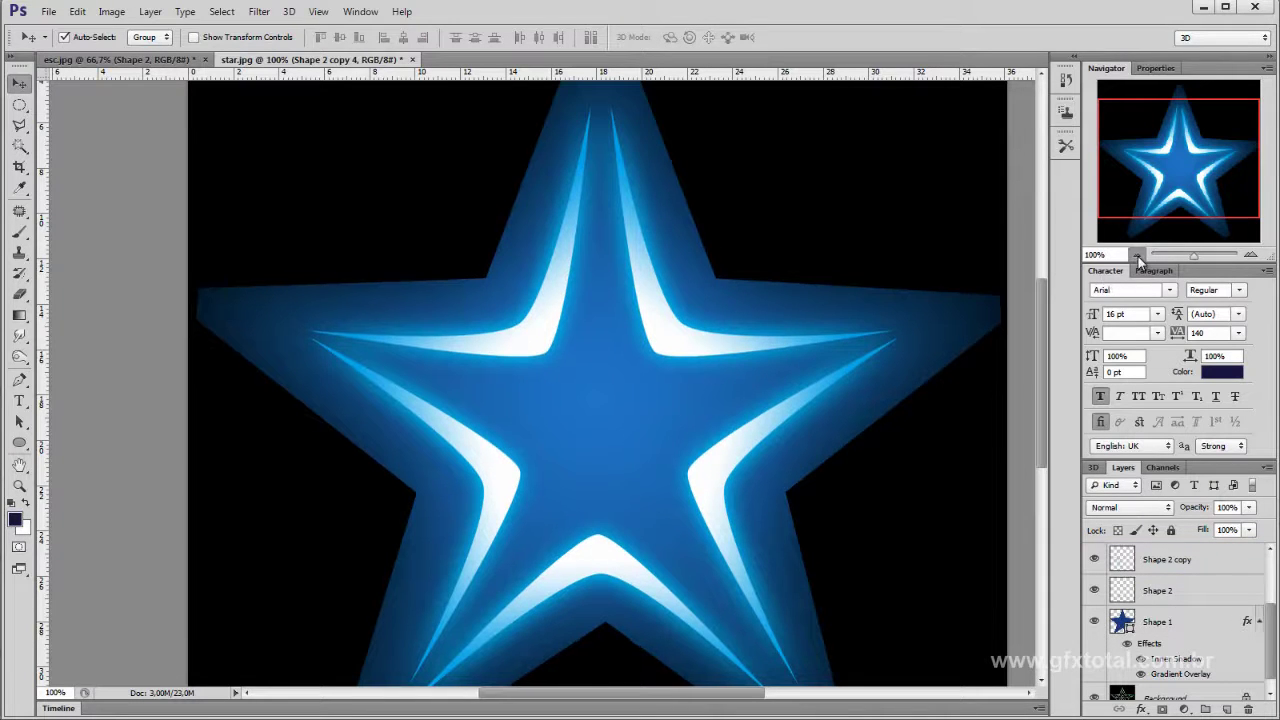
pyautogui.hotkey('ctrl', '-')
pyautogui.hotkey('ctrl', '-')
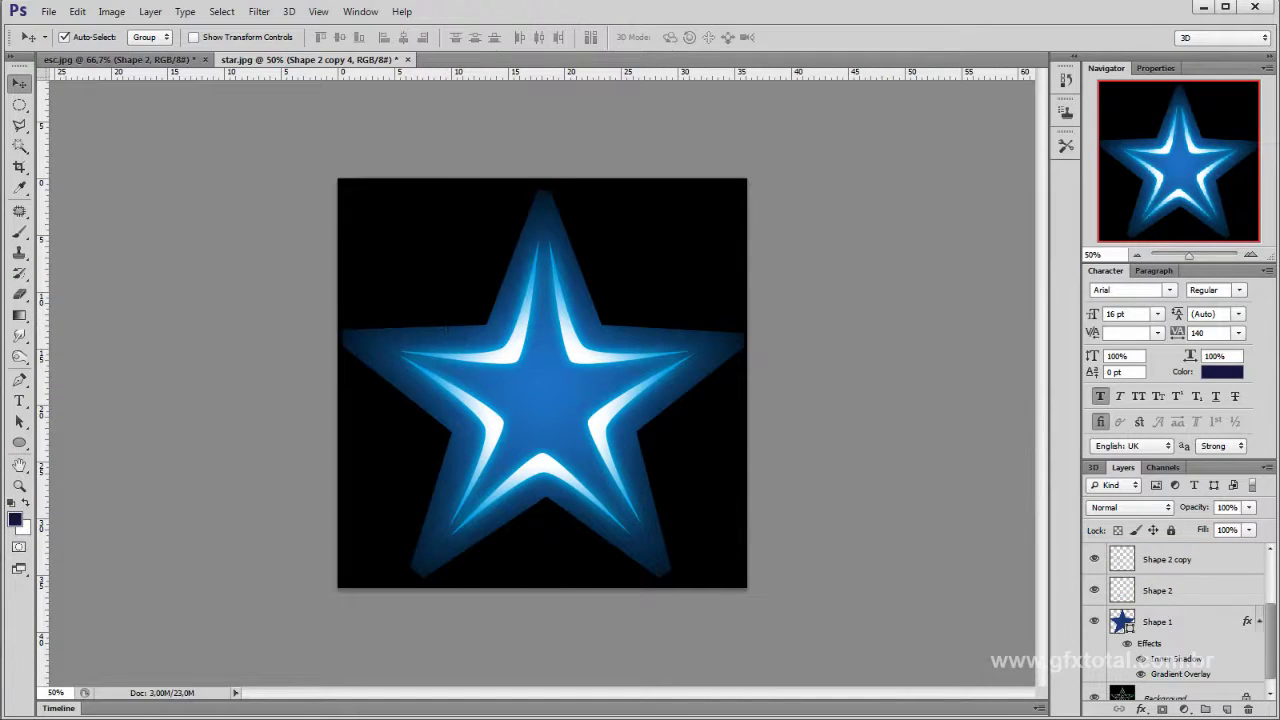
pyautogui.click(1251, 255)
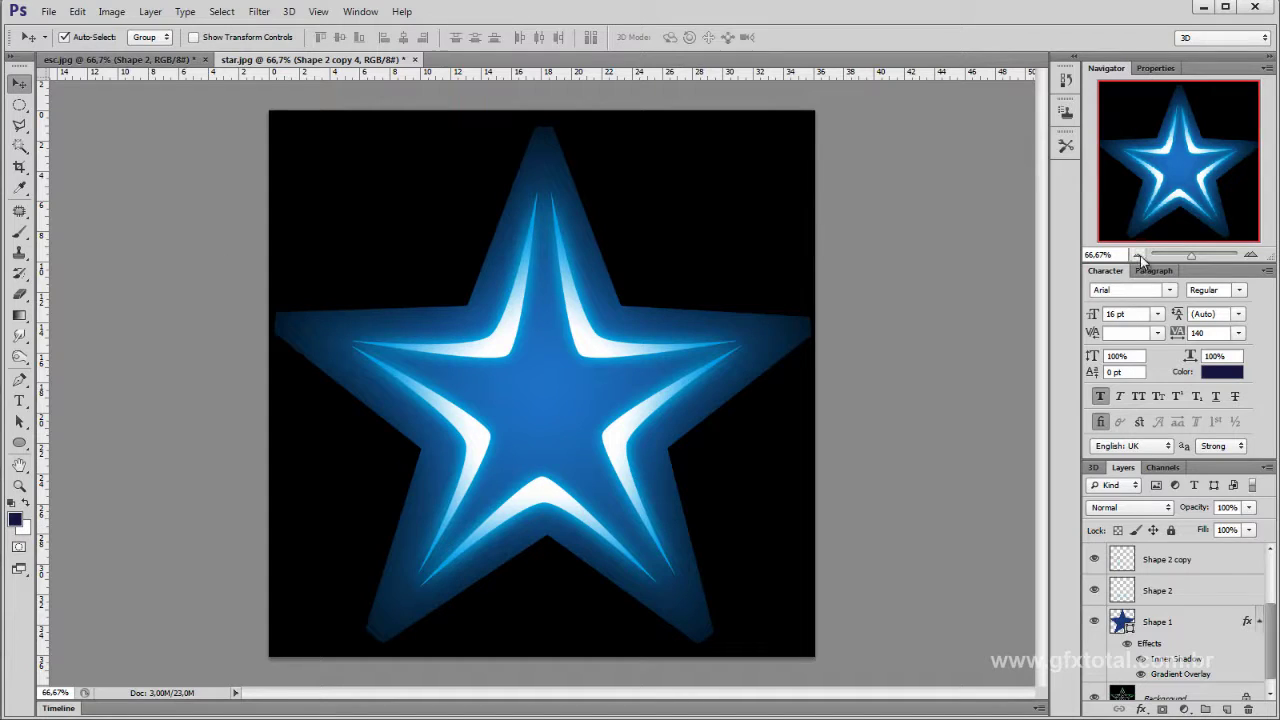
# Step: Set the Shape 1 gradient overlay's left stop to blue 185594
pyautogui.doubleClick(1247, 623)
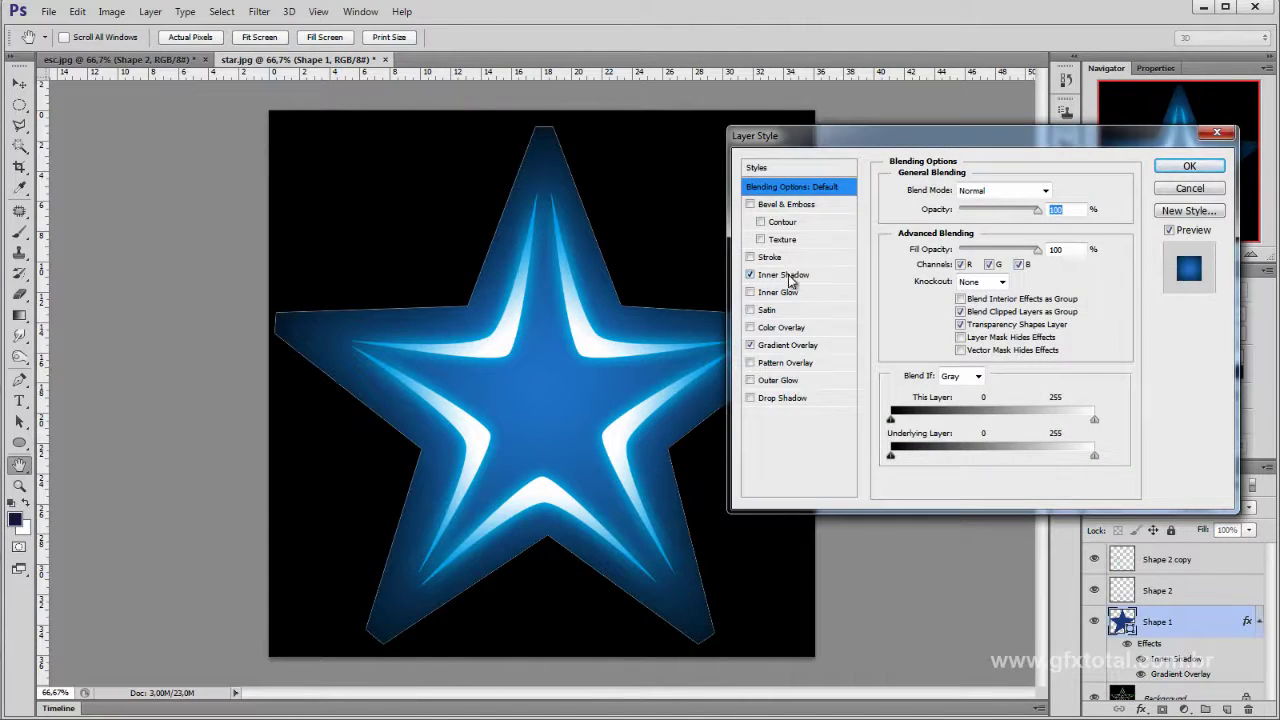
pyautogui.click(789, 346)
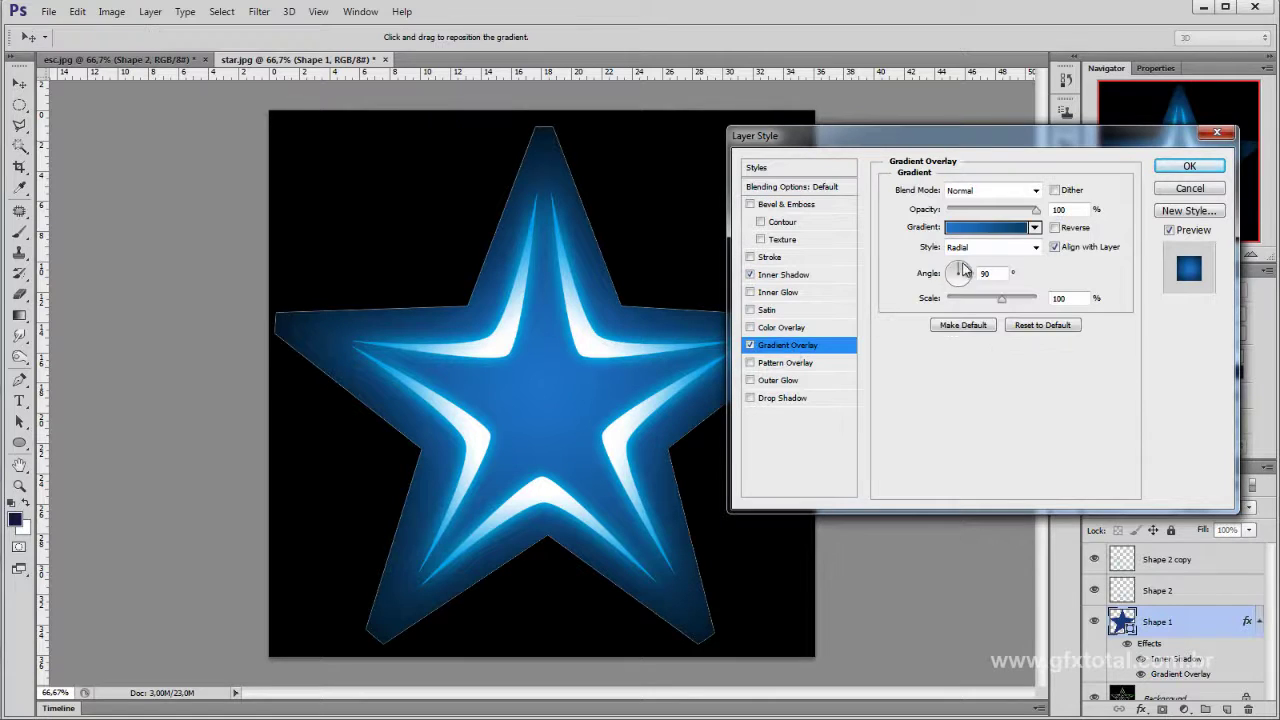
pyautogui.click(985, 228)
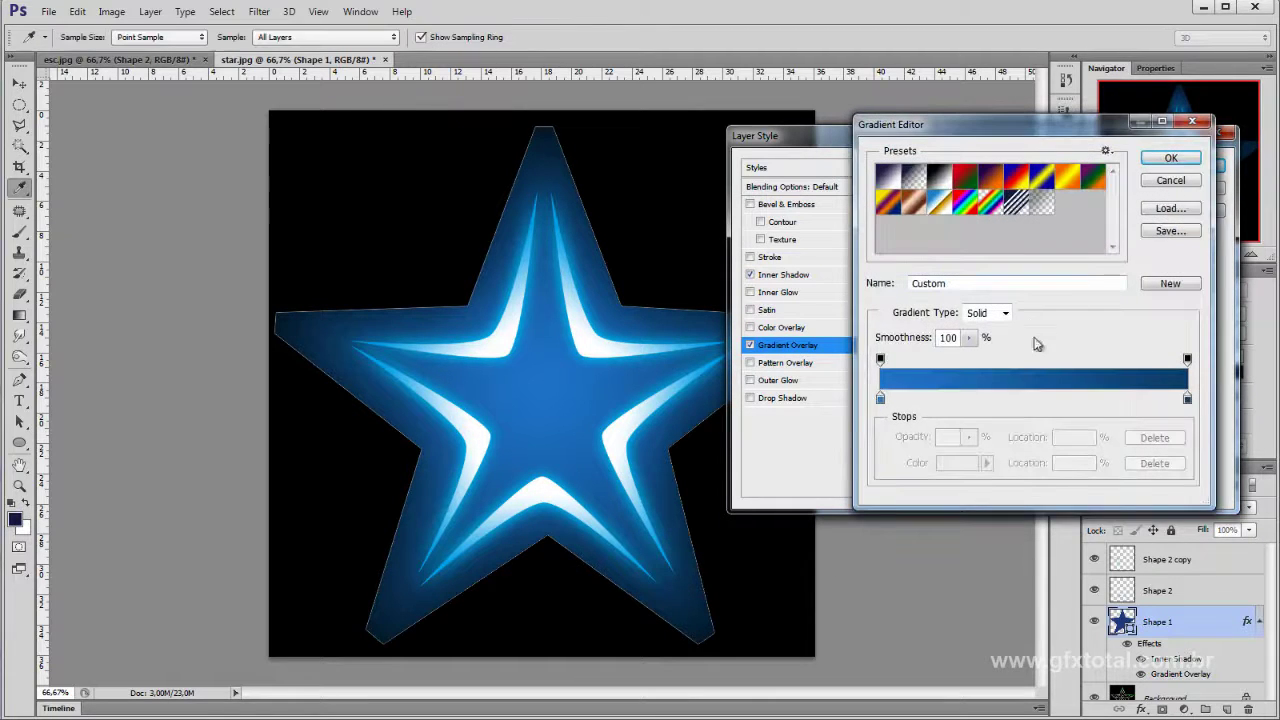
pyautogui.click(880, 399)
pyautogui.click(957, 463)
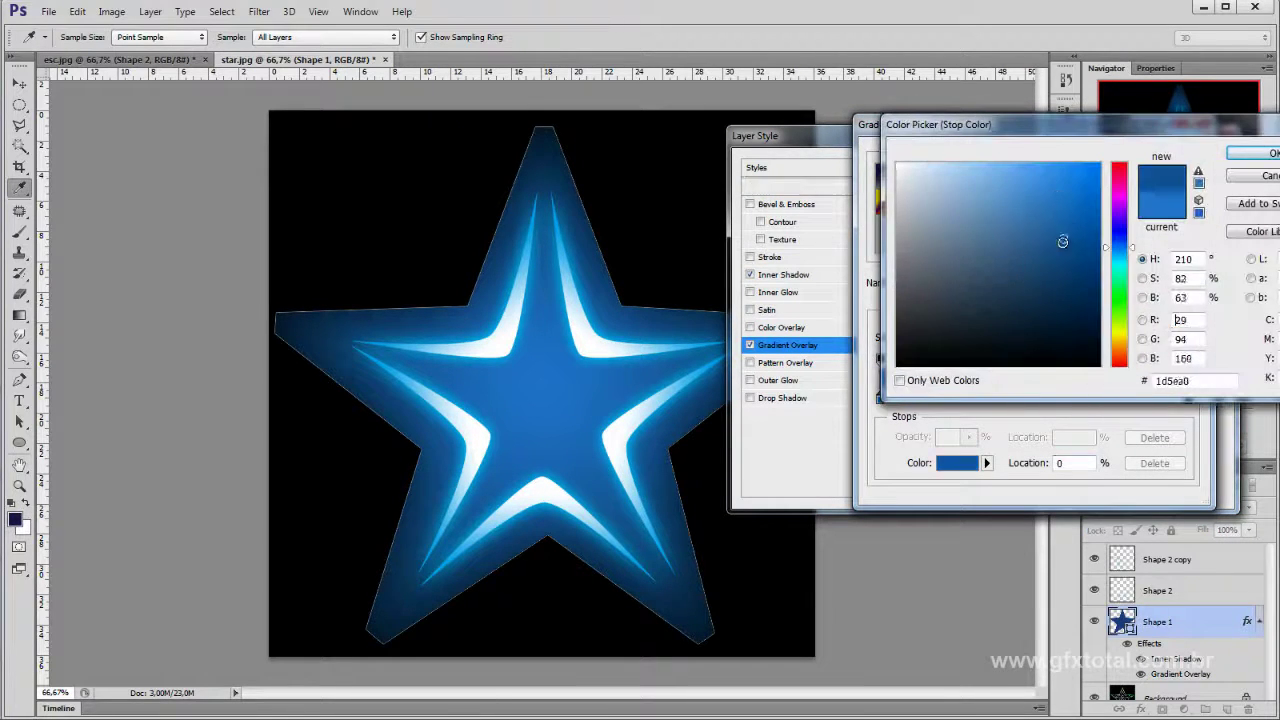
pyautogui.moveTo(1062, 241); pyautogui.dragTo(1066, 248)
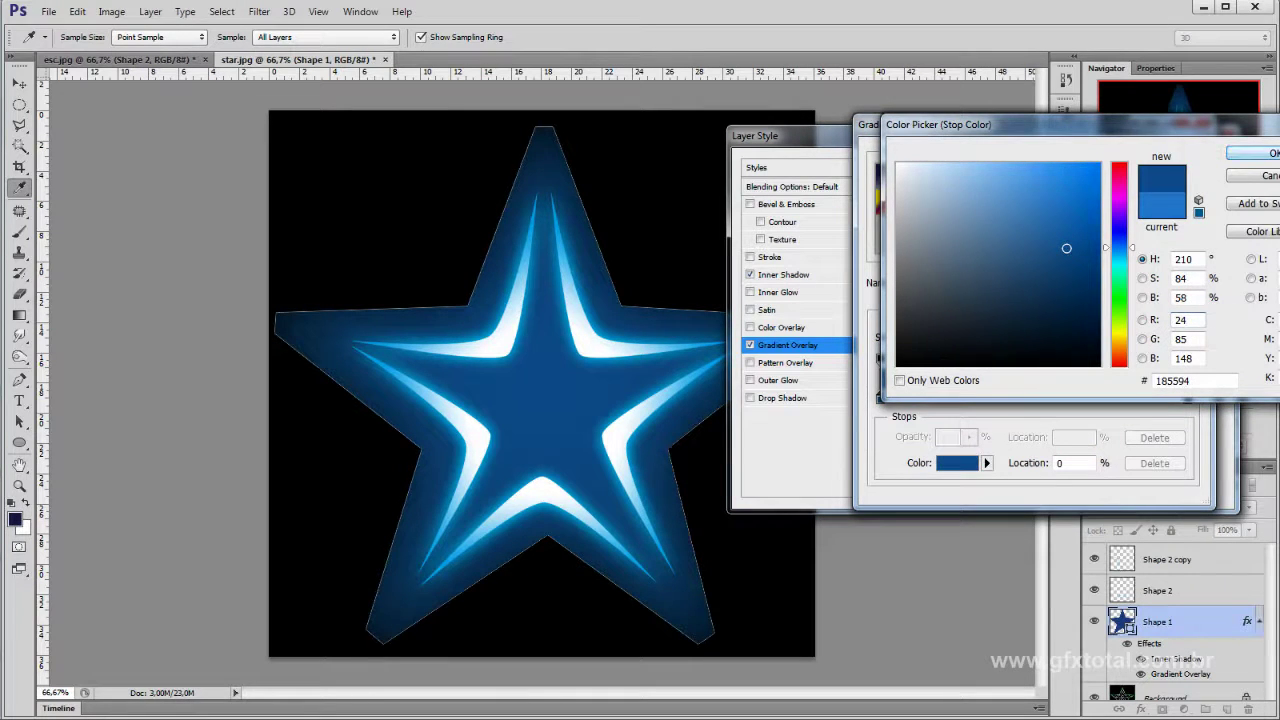
pyautogui.click(1262, 153)
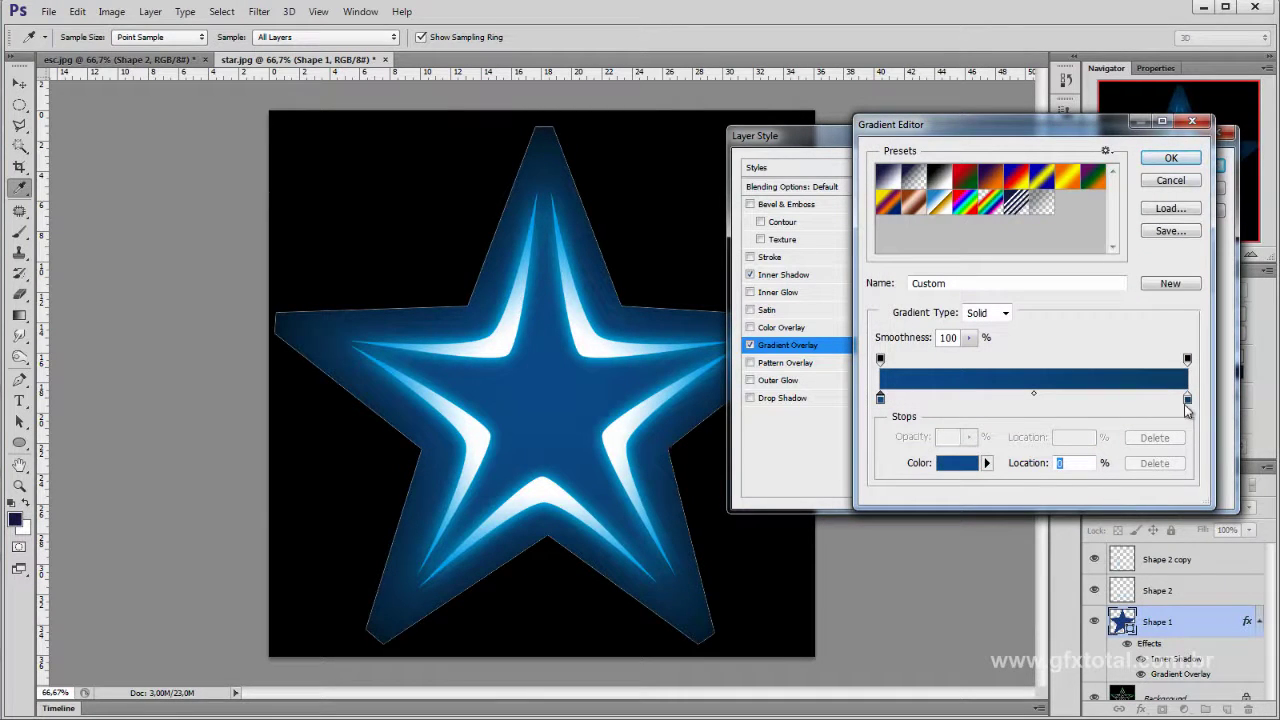
# Step: Set the right stop to deep navy 082640, apply the style, and zoom to 50%
pyautogui.click(1187, 401)
pyautogui.click(957, 463)
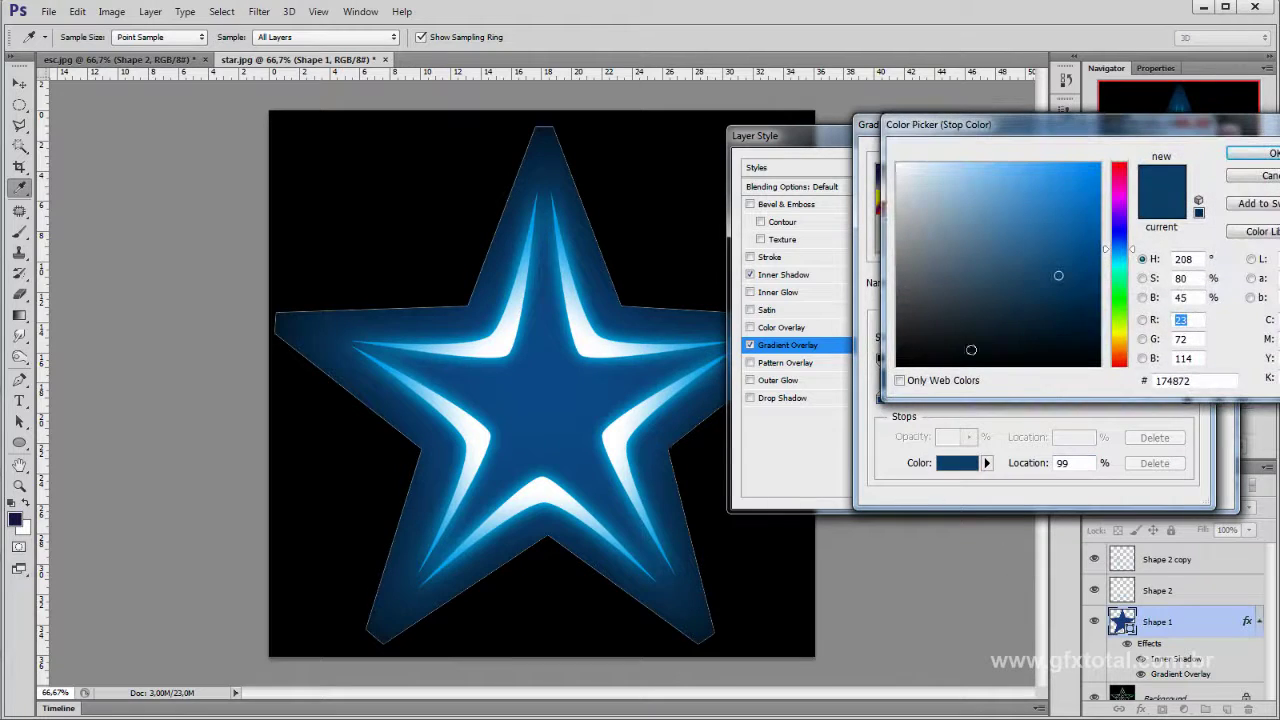
pyautogui.moveTo(1057, 278); pyautogui.dragTo(1074, 316)
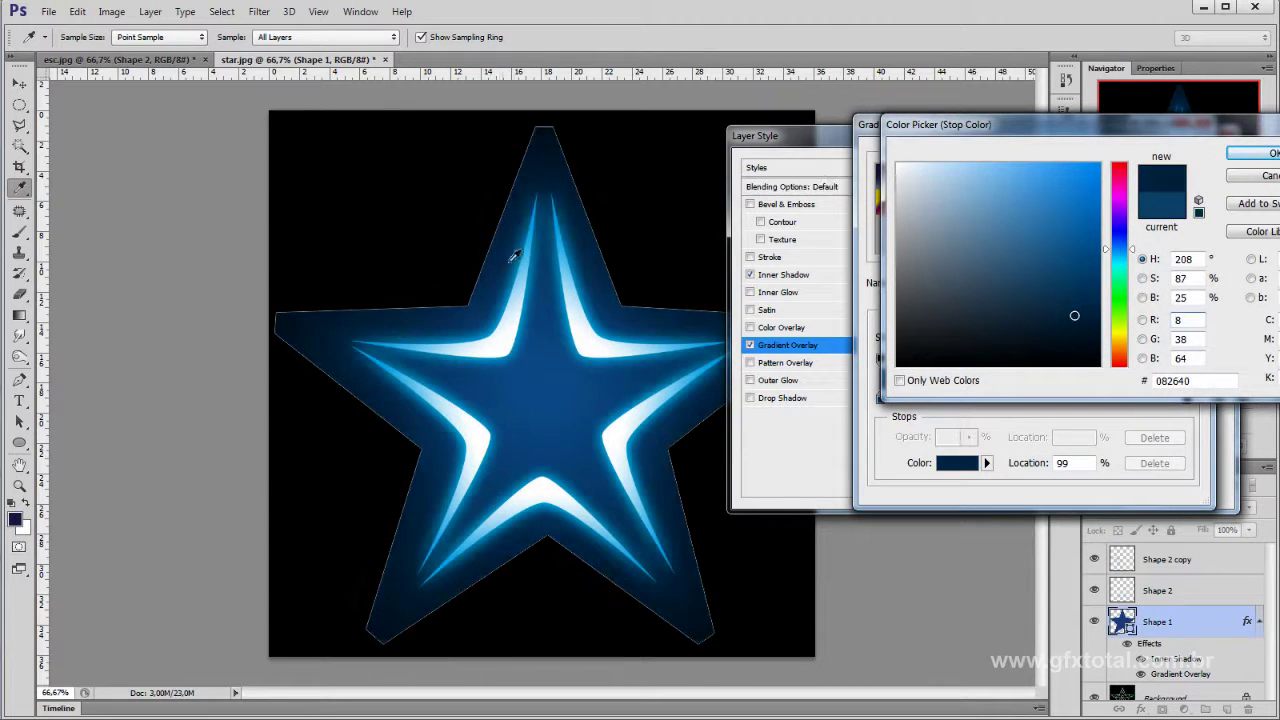
pyautogui.click(1260, 153)
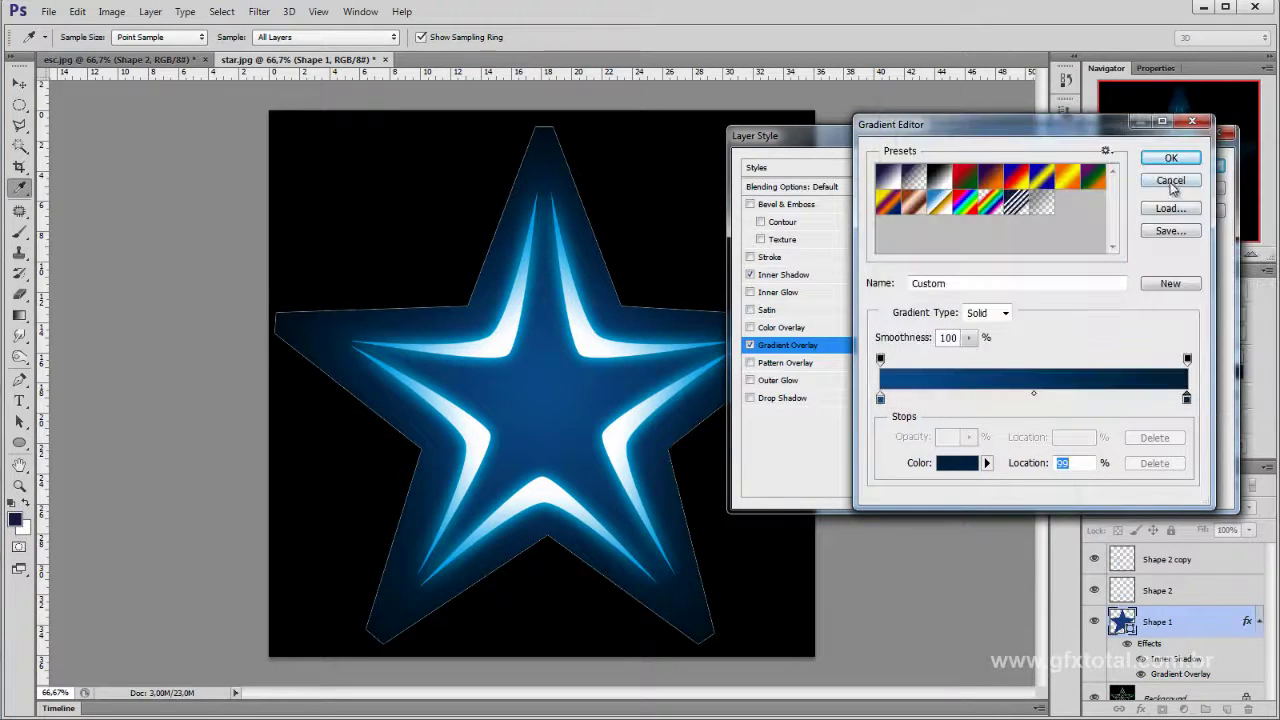
pyautogui.click(1170, 164)
pyautogui.click(1200, 167)
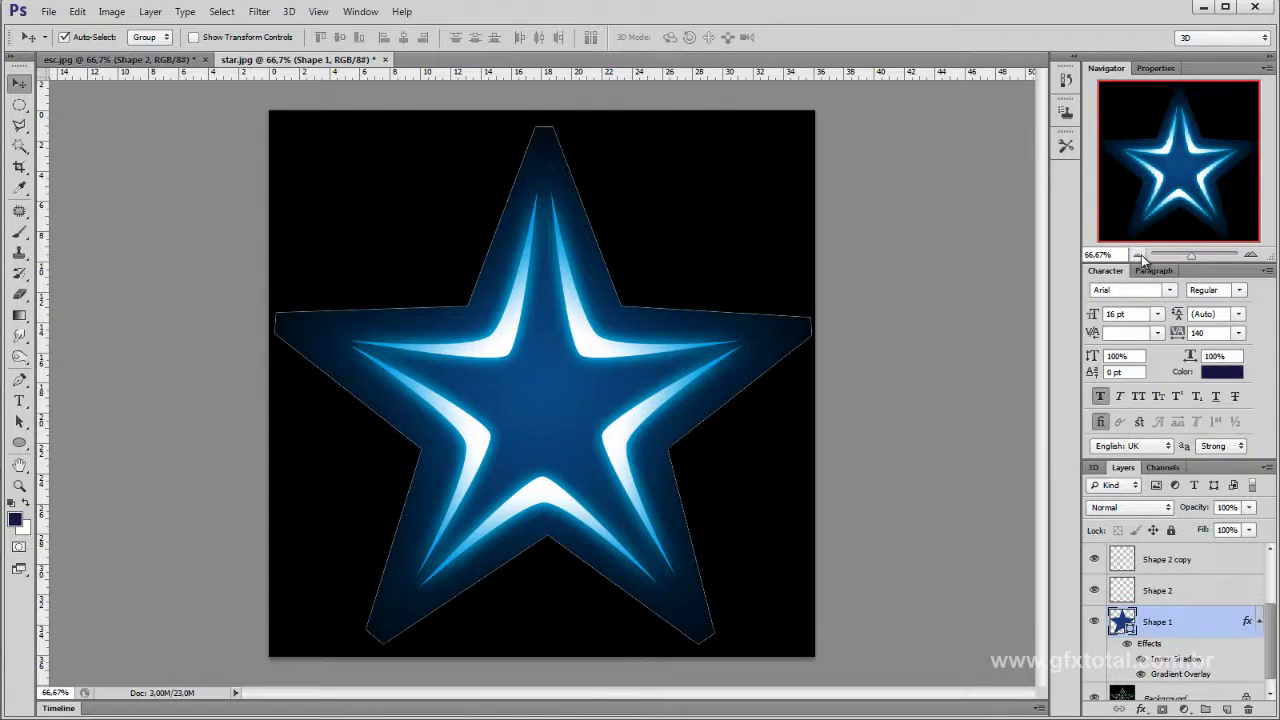
pyautogui.click(1138, 255)
# Step: Save the star as JPEG over the existing estrelas.jpg in the texturas folder
pyautogui.click(880, 403)
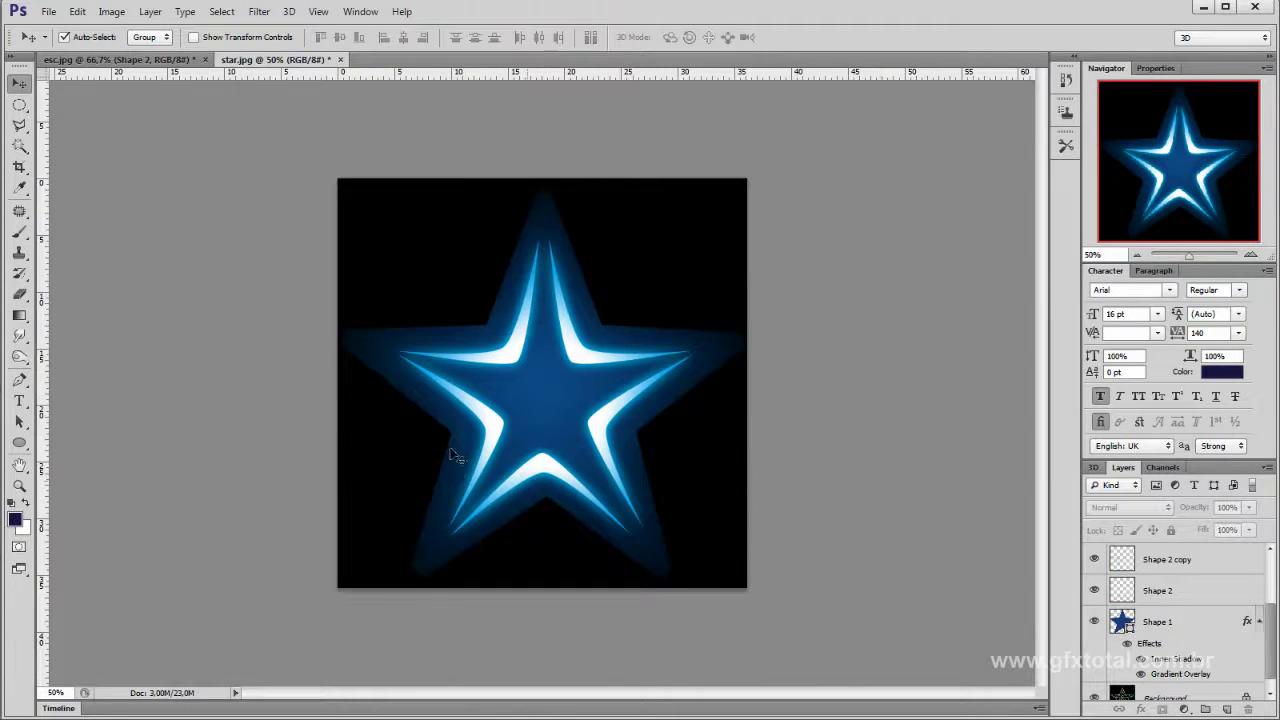
pyautogui.hotkey('ctrl', 'shift', 's')
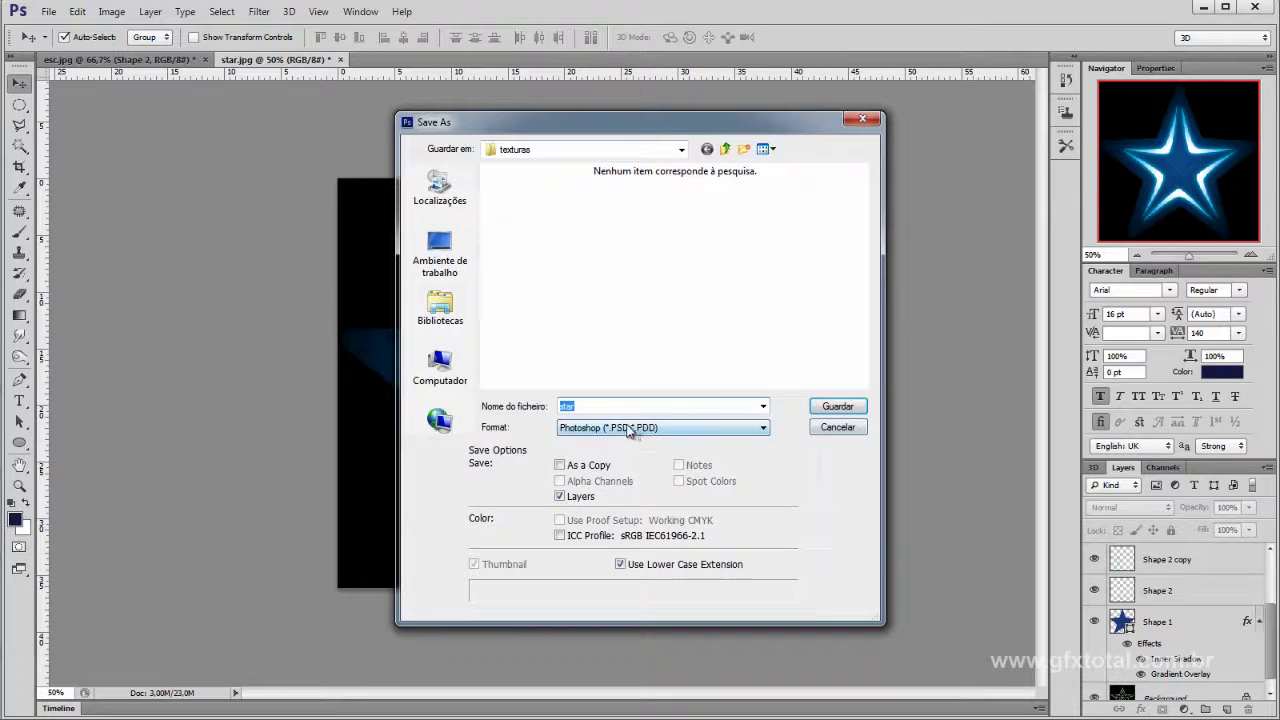
pyautogui.click(628, 431)
pyautogui.click(650, 531)
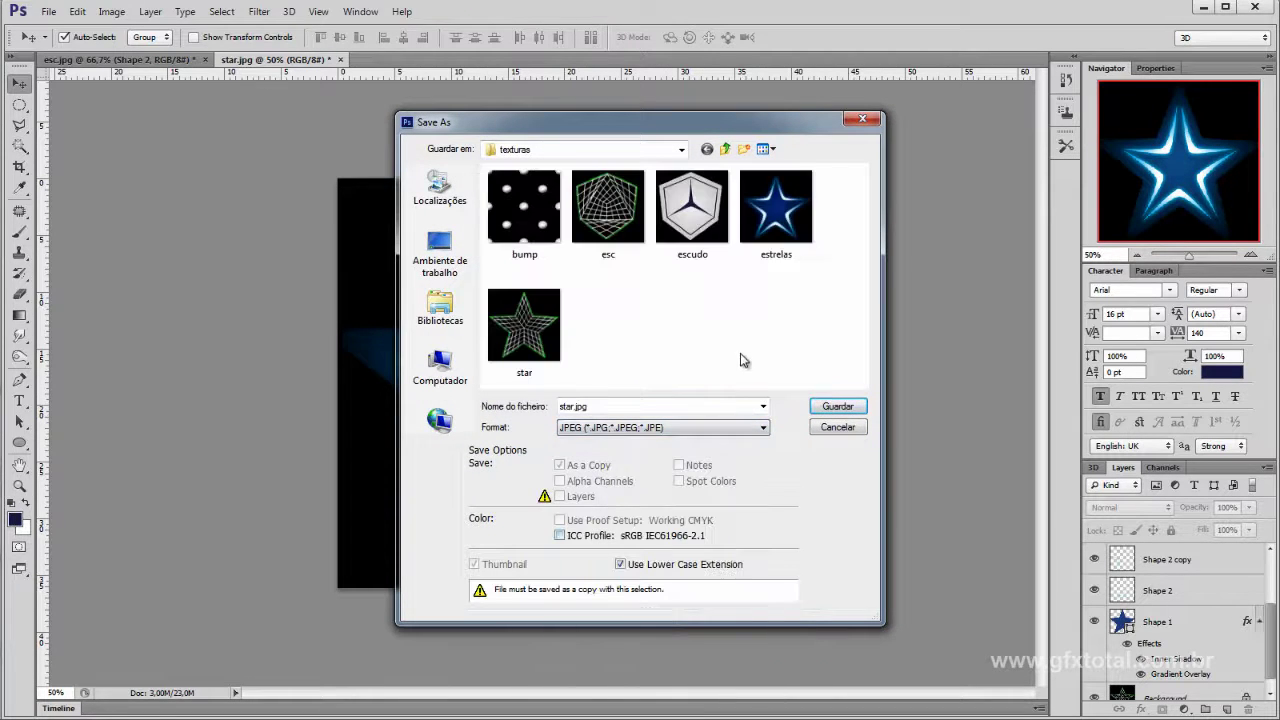
pyautogui.click(770, 210)
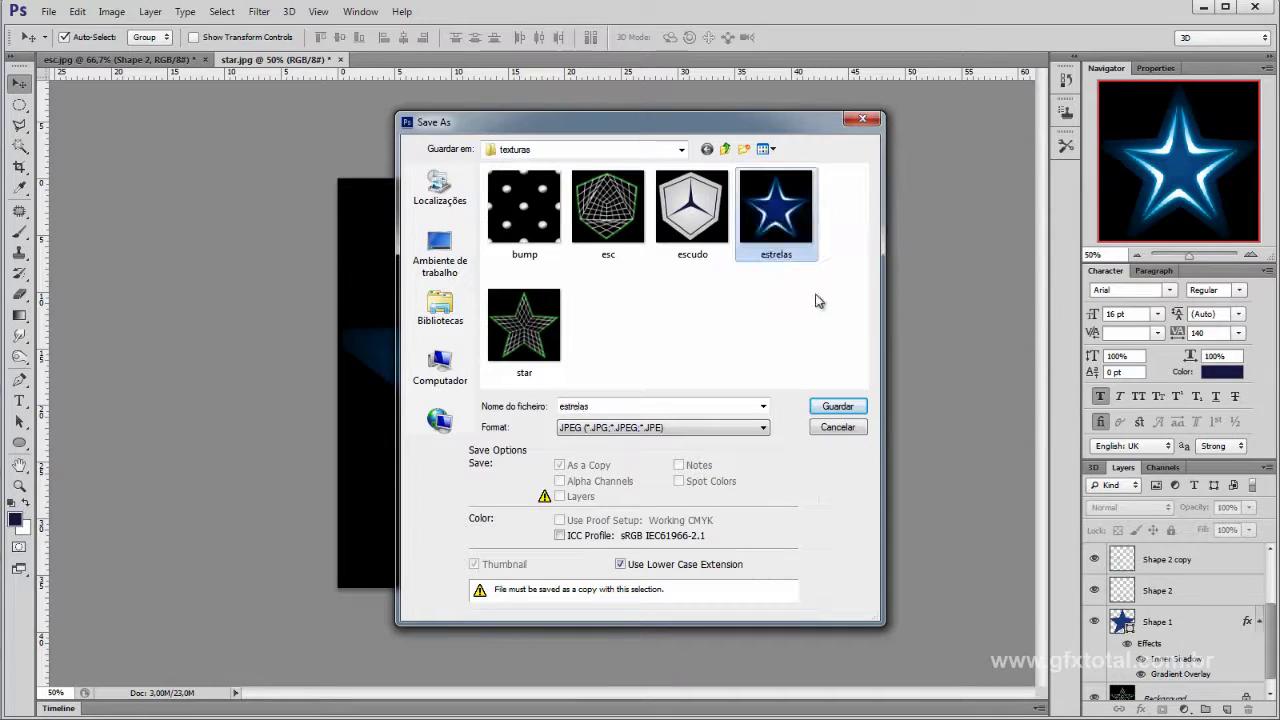
pyautogui.click(587, 407)
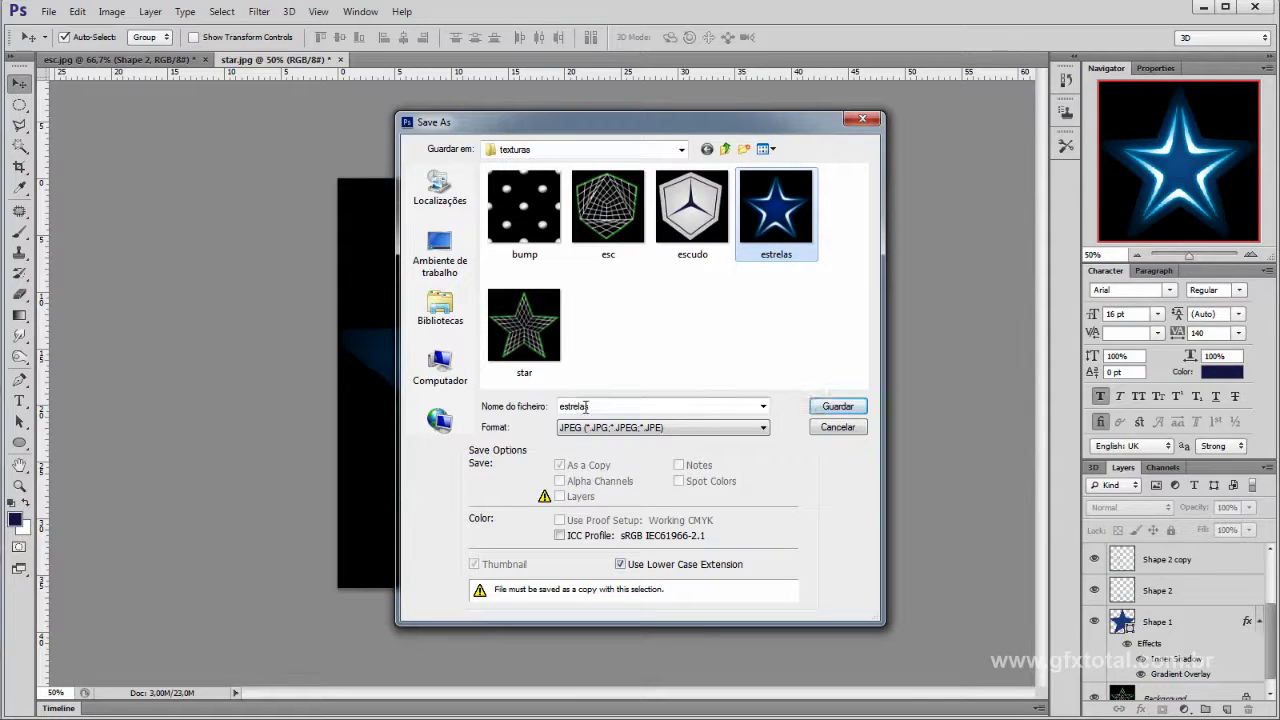
pyautogui.click(835, 408)
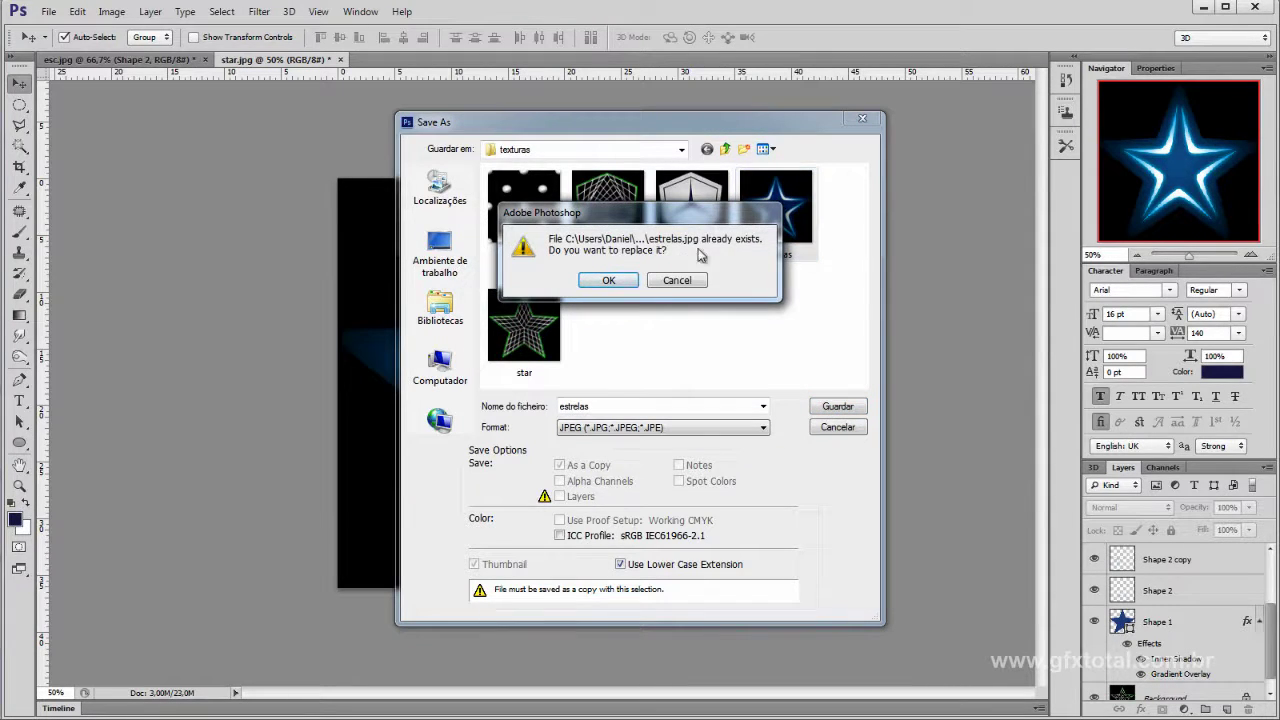
pyautogui.click(609, 281)
pyautogui.click(918, 222)
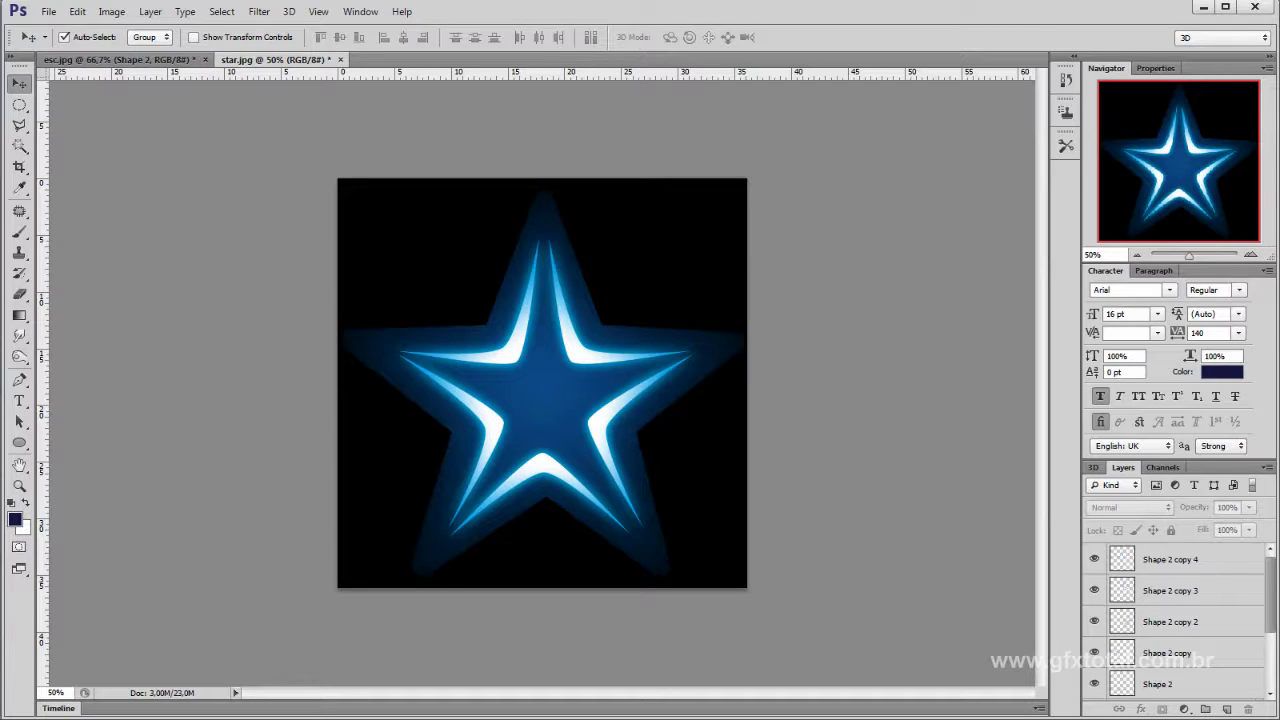
# Step: Open the Champions League ball photo from the parent Starball folder
pyautogui.hotkey('alt', 'Tab')
pyautogui.click(920, 365)
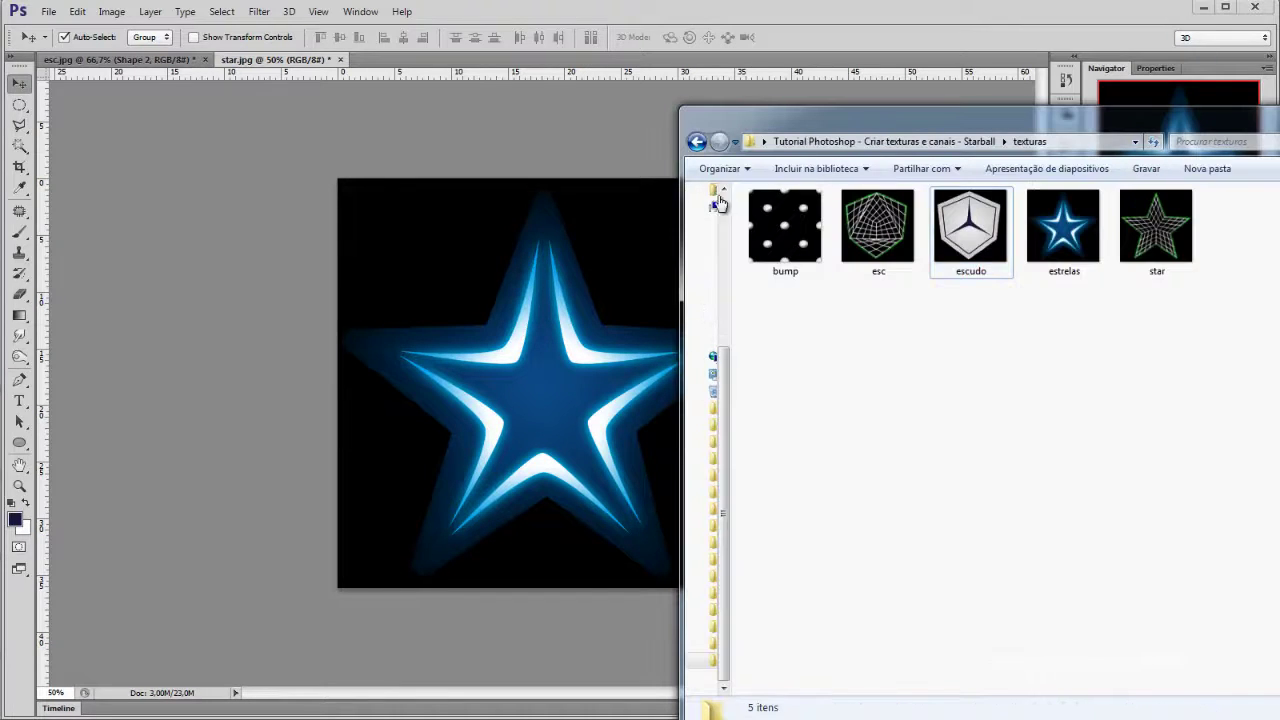
pyautogui.click(694, 145)
pyautogui.doubleClick(970, 228)
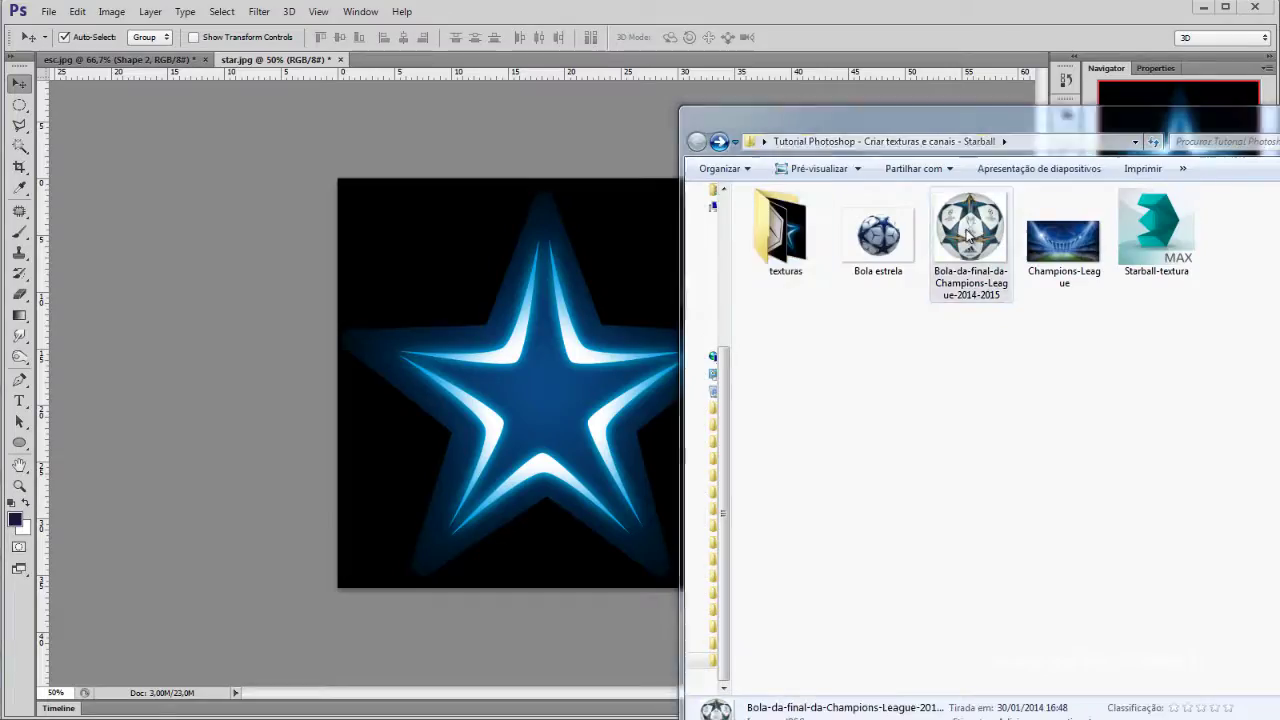
pyautogui.scroll(2, 701, 329)
pyautogui.scroll(3, 701, 329)
# Step: Zoom in and pan over the ball's dimples, zoom back out, then minimize Photo Viewer
pyautogui.moveTo(600, 300); pyautogui.dragTo(600, 386)
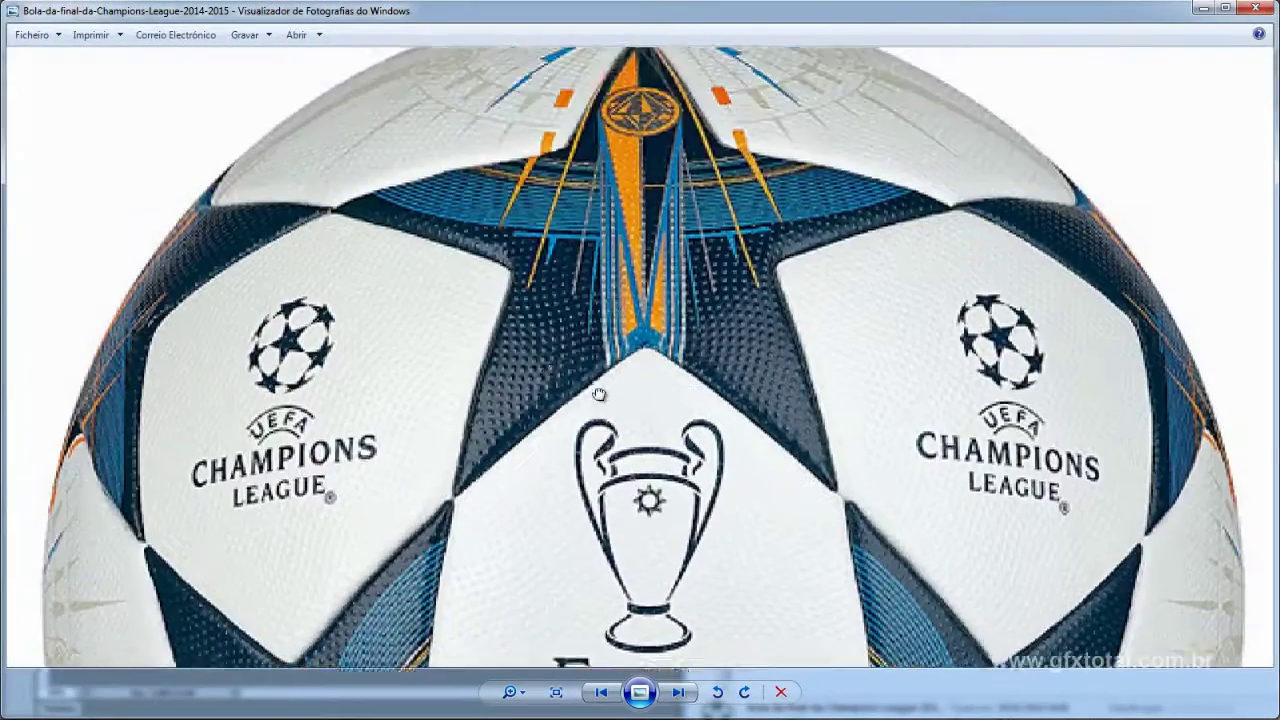
pyautogui.scroll(2, 499, 430)
pyautogui.scroll(3, 499, 430)
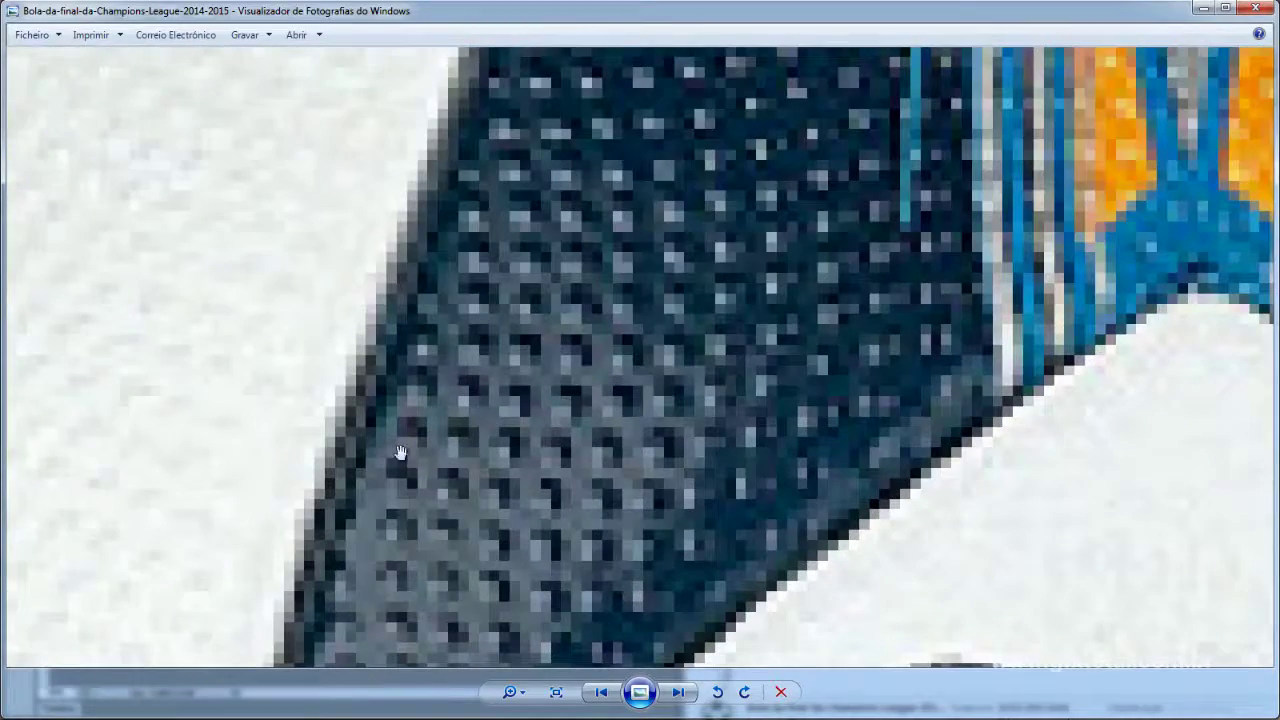
pyautogui.scroll(-2, 591, 286)
pyautogui.scroll(-2, 820, 151)
pyautogui.scroll(-1, 831, 143)
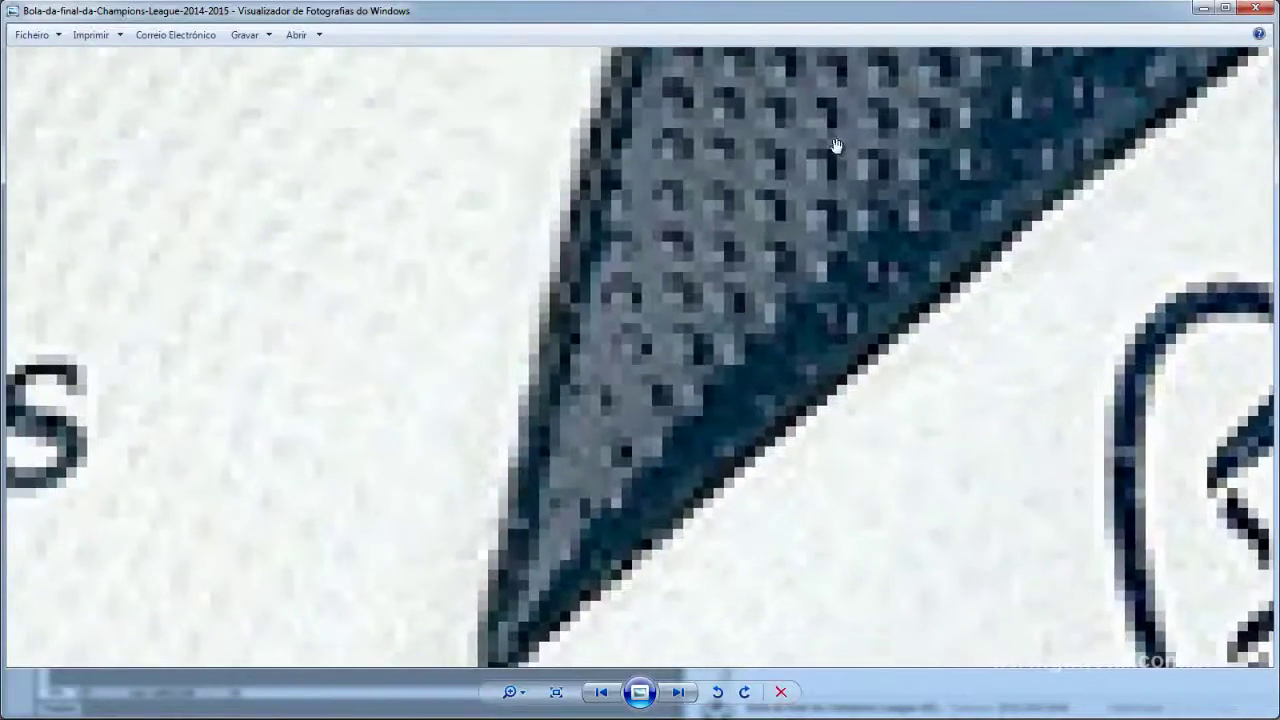
pyautogui.scroll(-2, 822, 244)
pyautogui.scroll(-3, 822, 244)
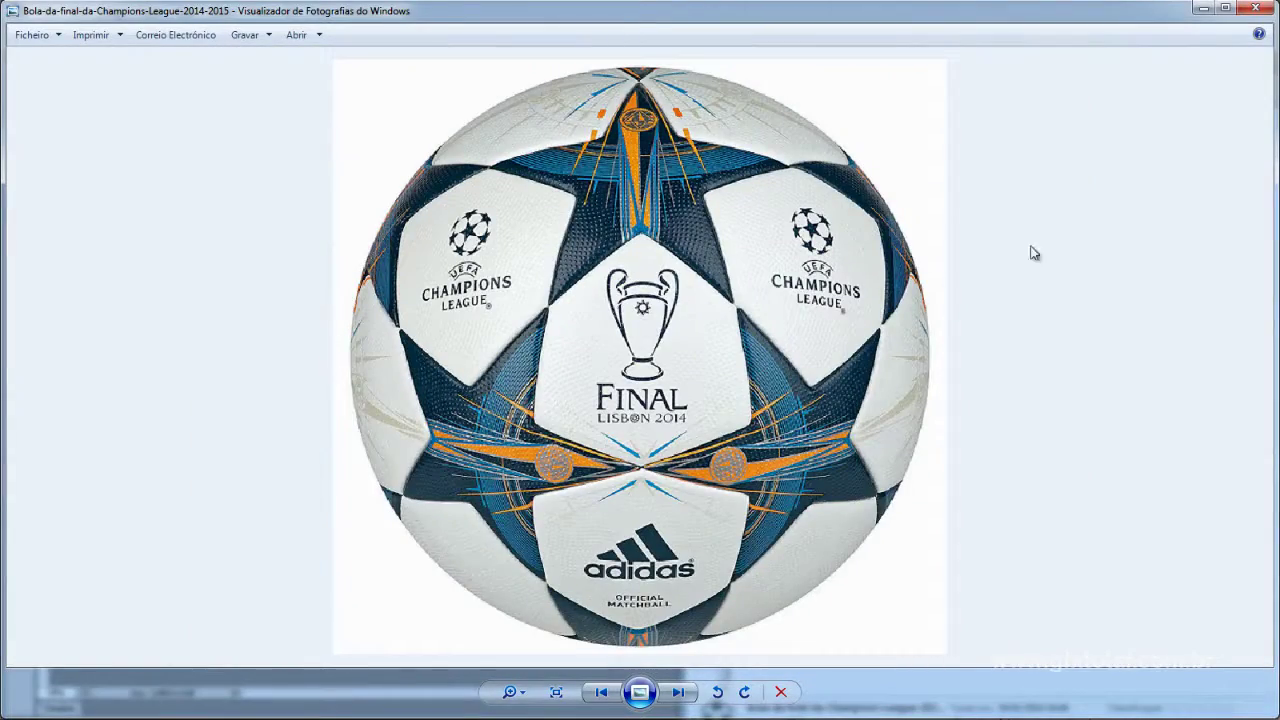
pyautogui.click(1203, 8)
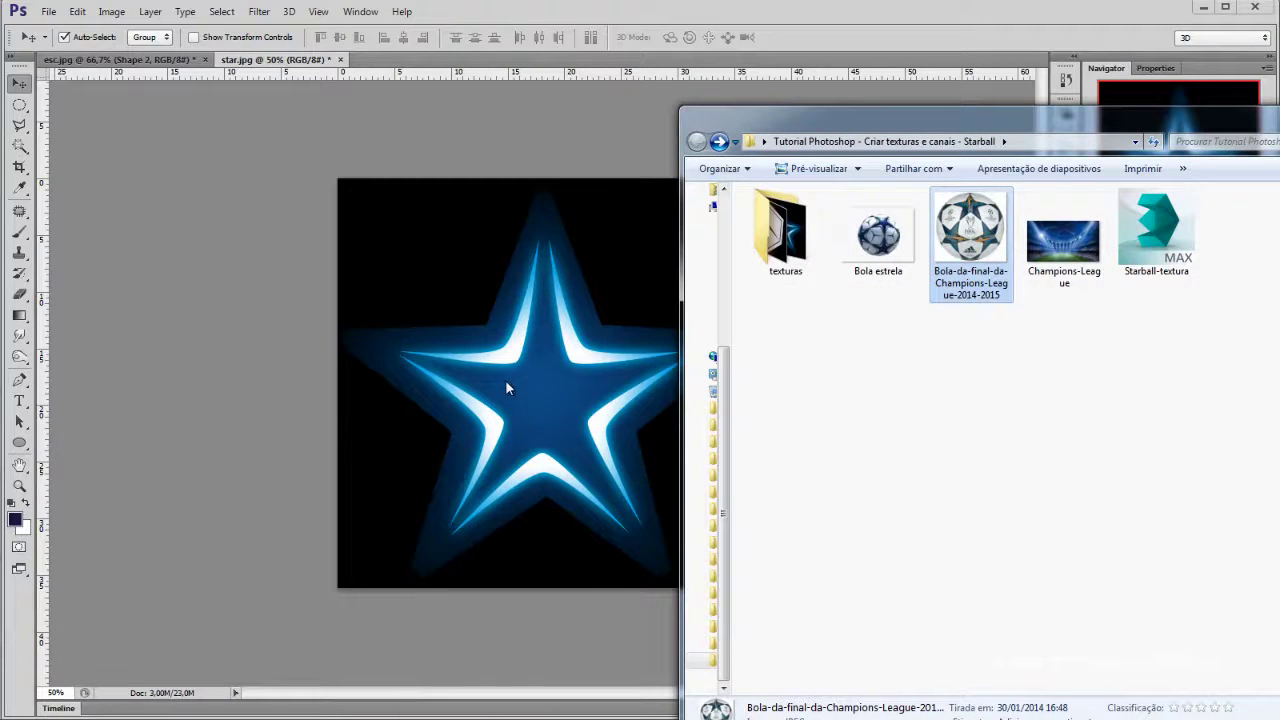
# Step: Back in Photoshop, create a new document named Bump, 1024 px wide and 1024 px high
pyautogui.click(505, 379)
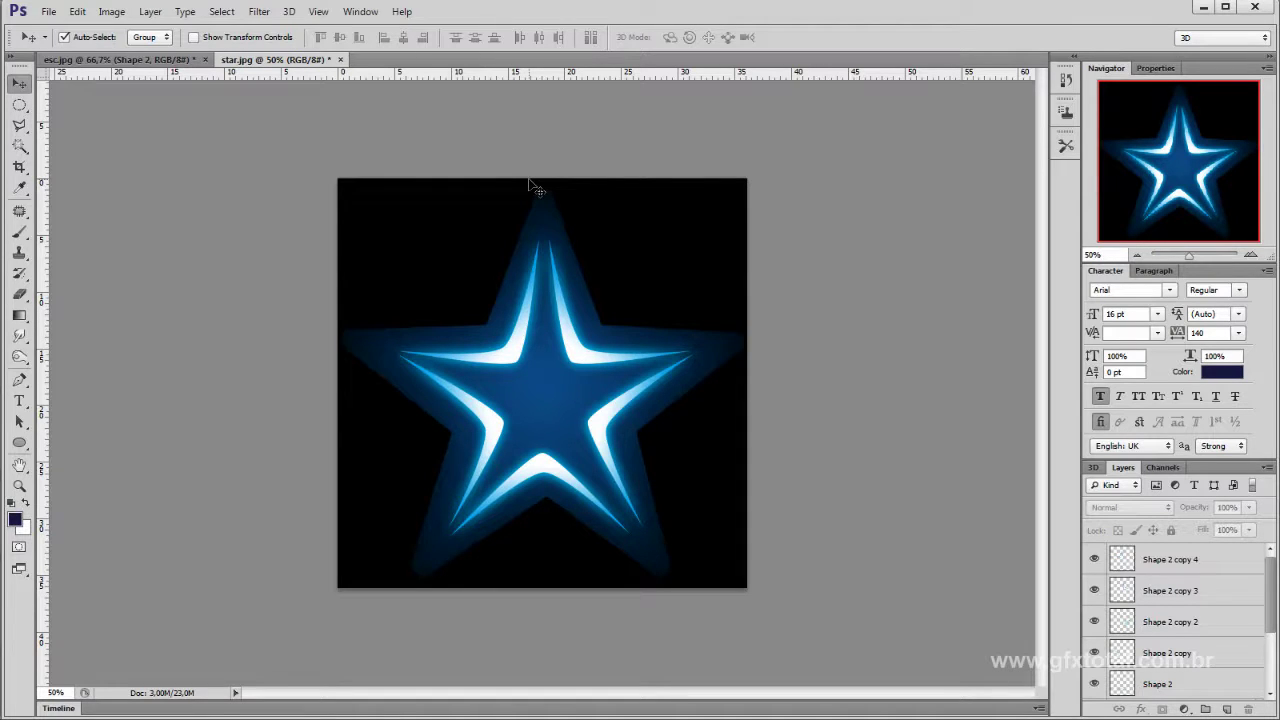
pyautogui.hotkey('ctrl', 'n')
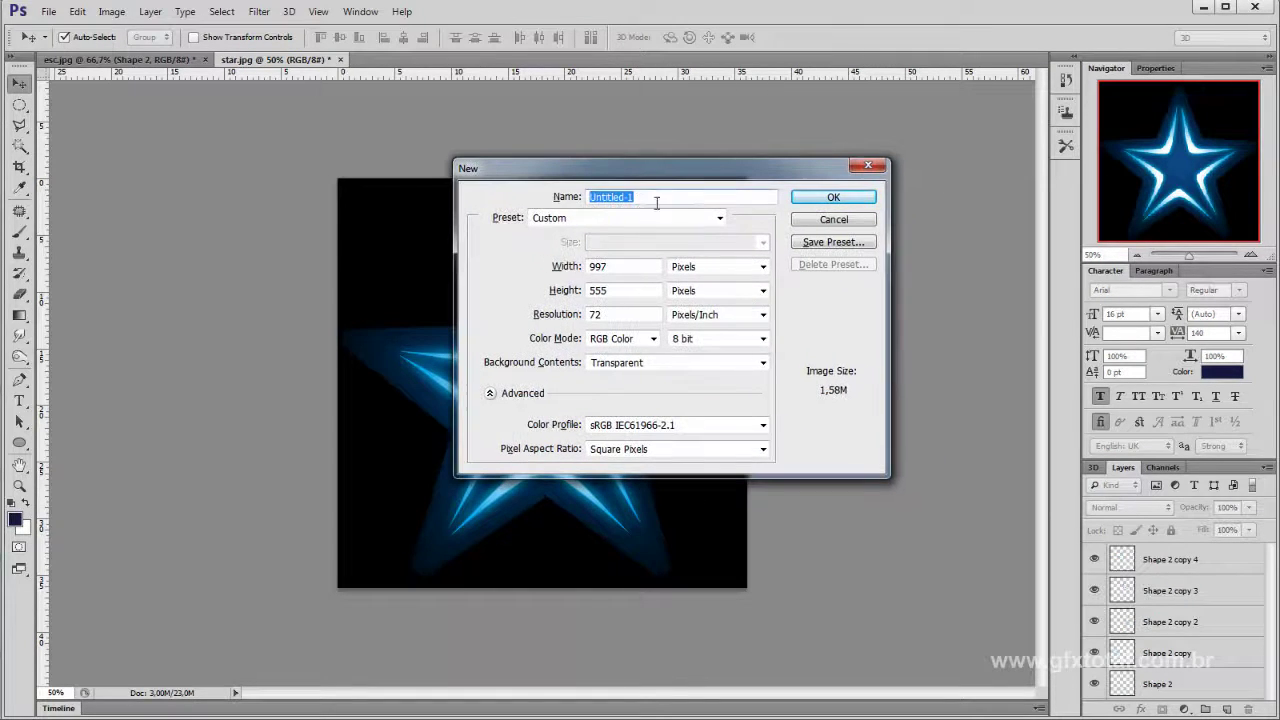
pyautogui.write('Bu')
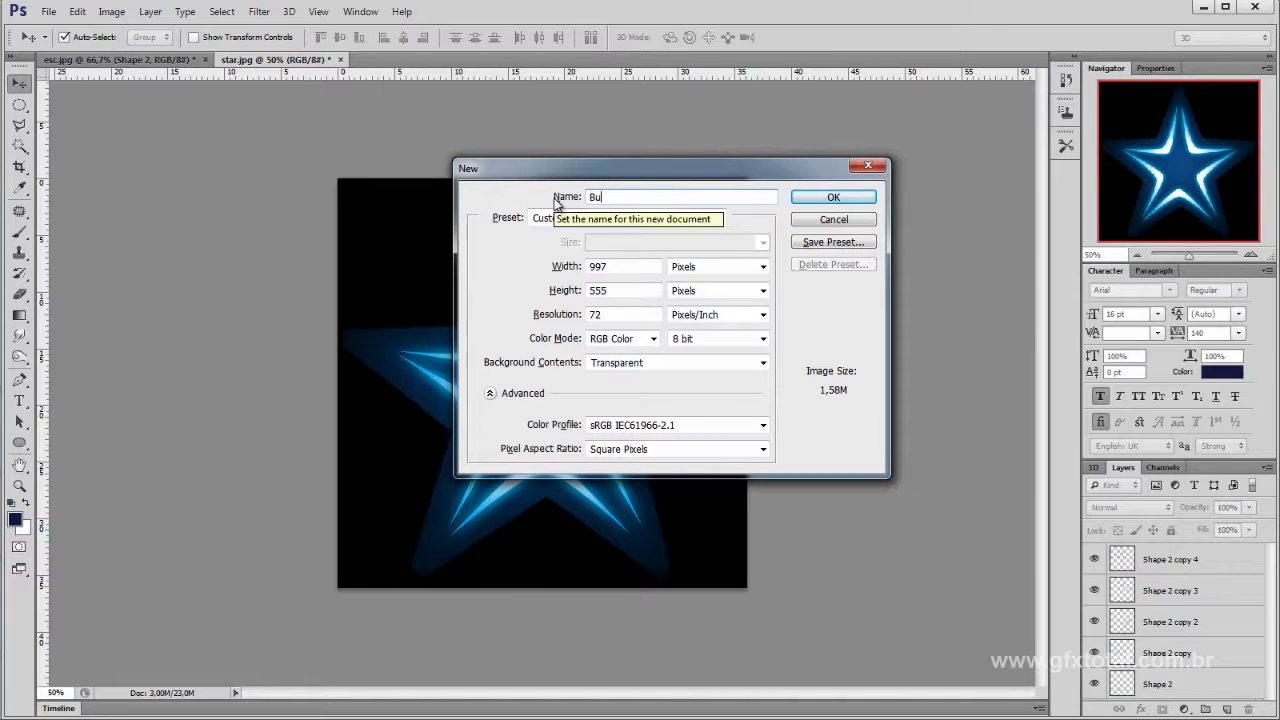
pyautogui.write('mp')
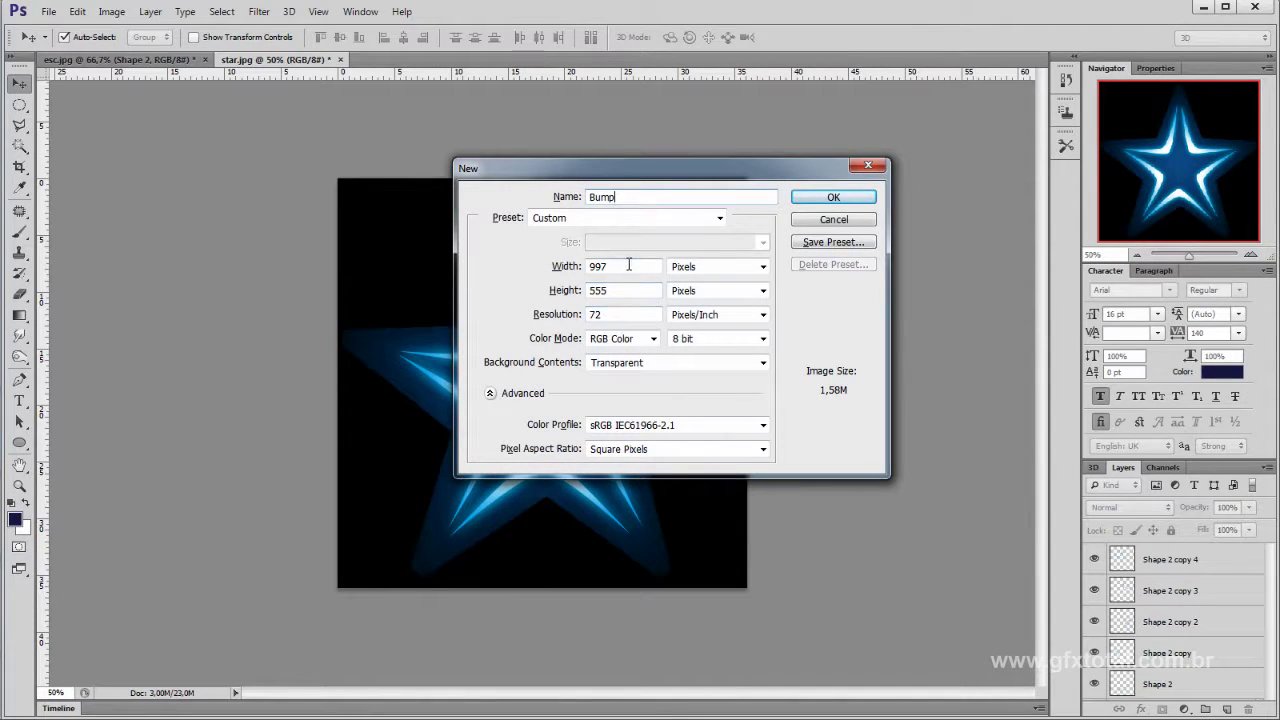
pyautogui.doubleClick(628, 265)
pyautogui.write('10')
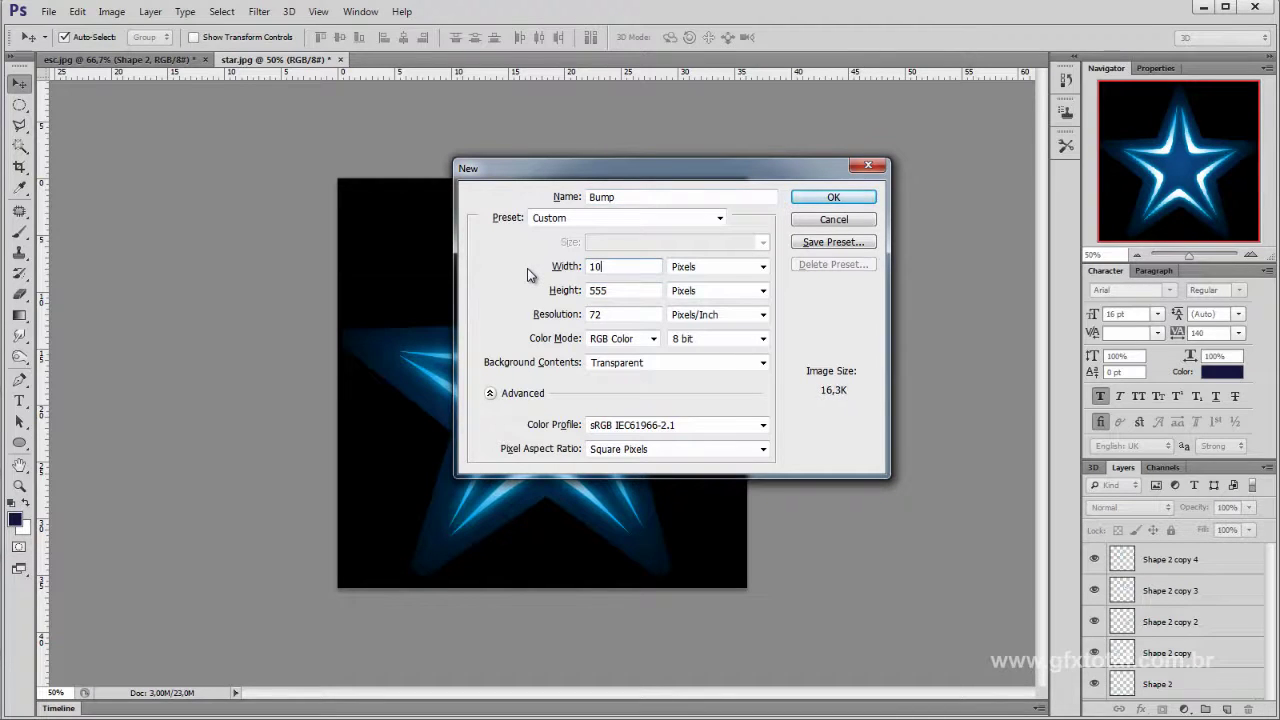
pyautogui.write('24')
pyautogui.doubleClick(624, 289)
pyautogui.write('1024')
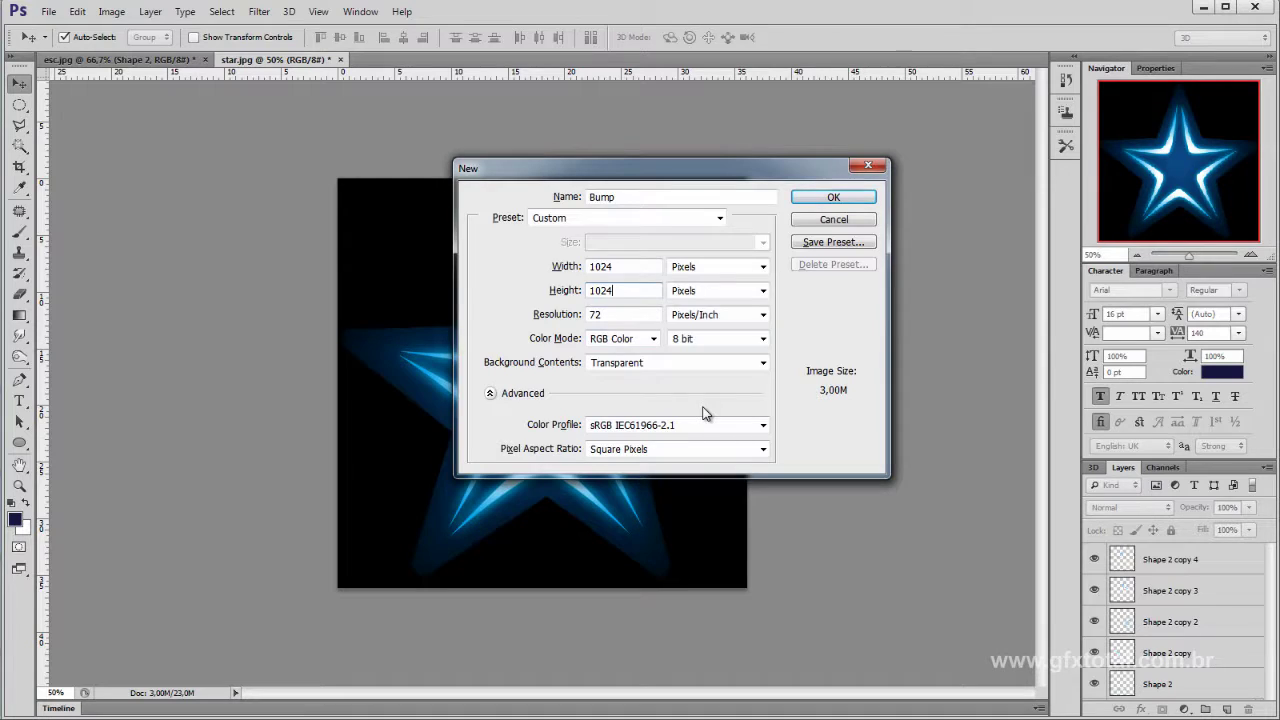
pyautogui.press('Return')
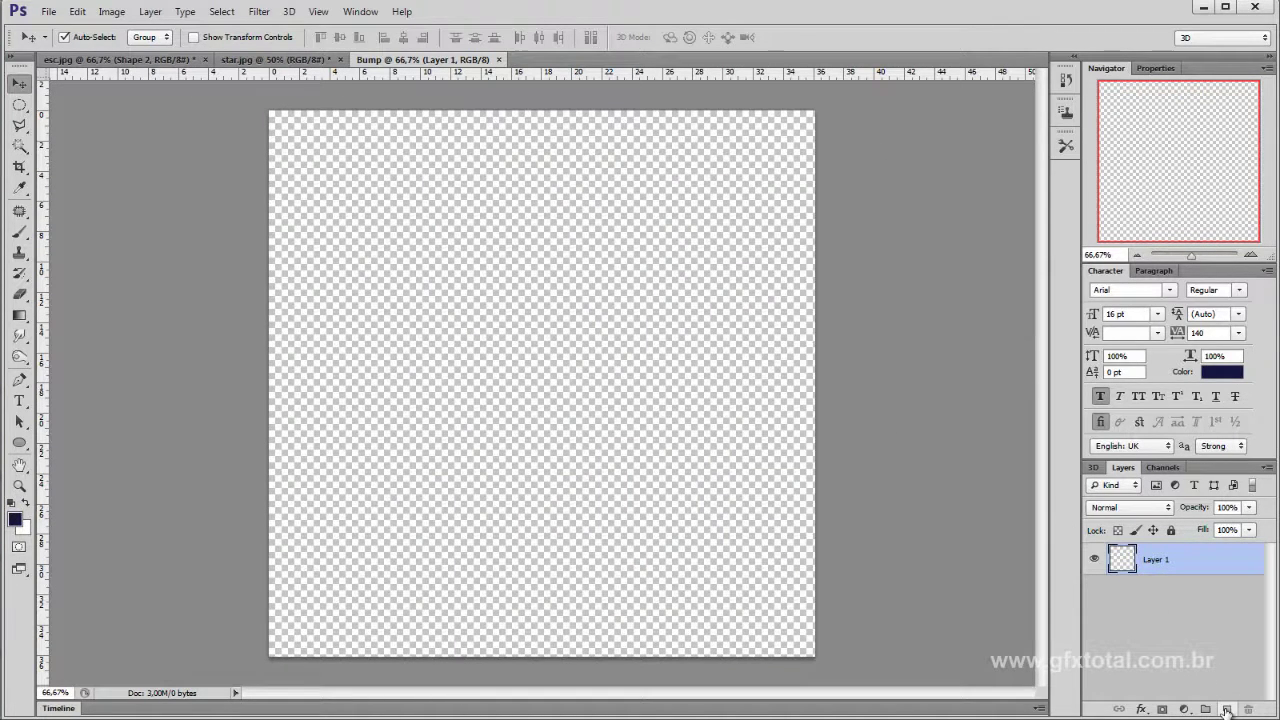
# Step: Reset to default colours, fill Layer 1 with black, and add an empty layer above it
pyautogui.click(15, 505)
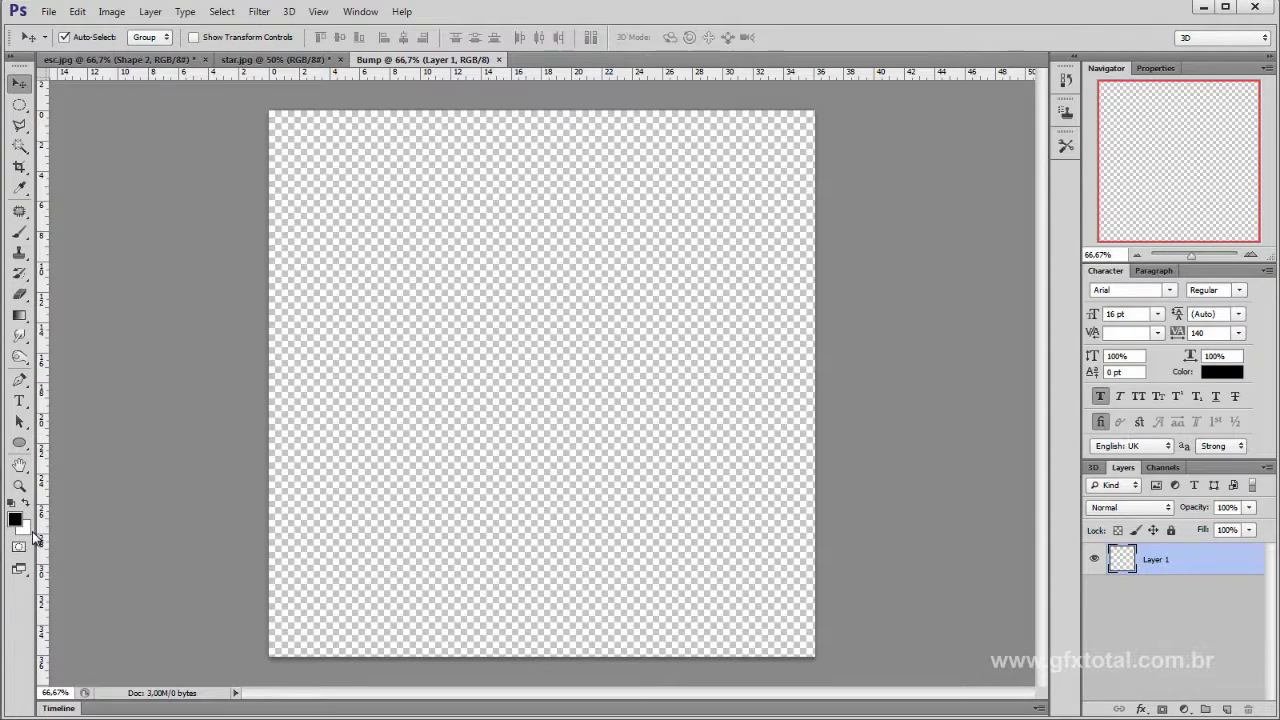
pyautogui.hotkey('alt', 'BackSpace')
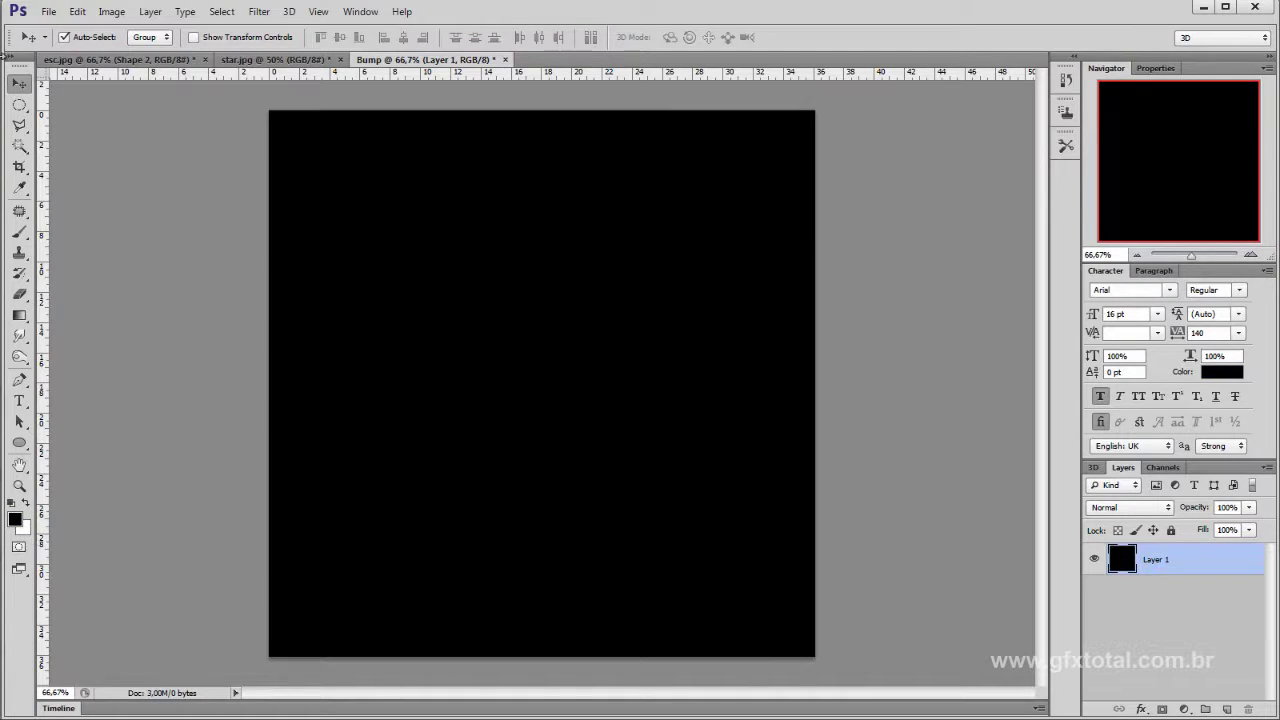
pyautogui.click(1226, 709)
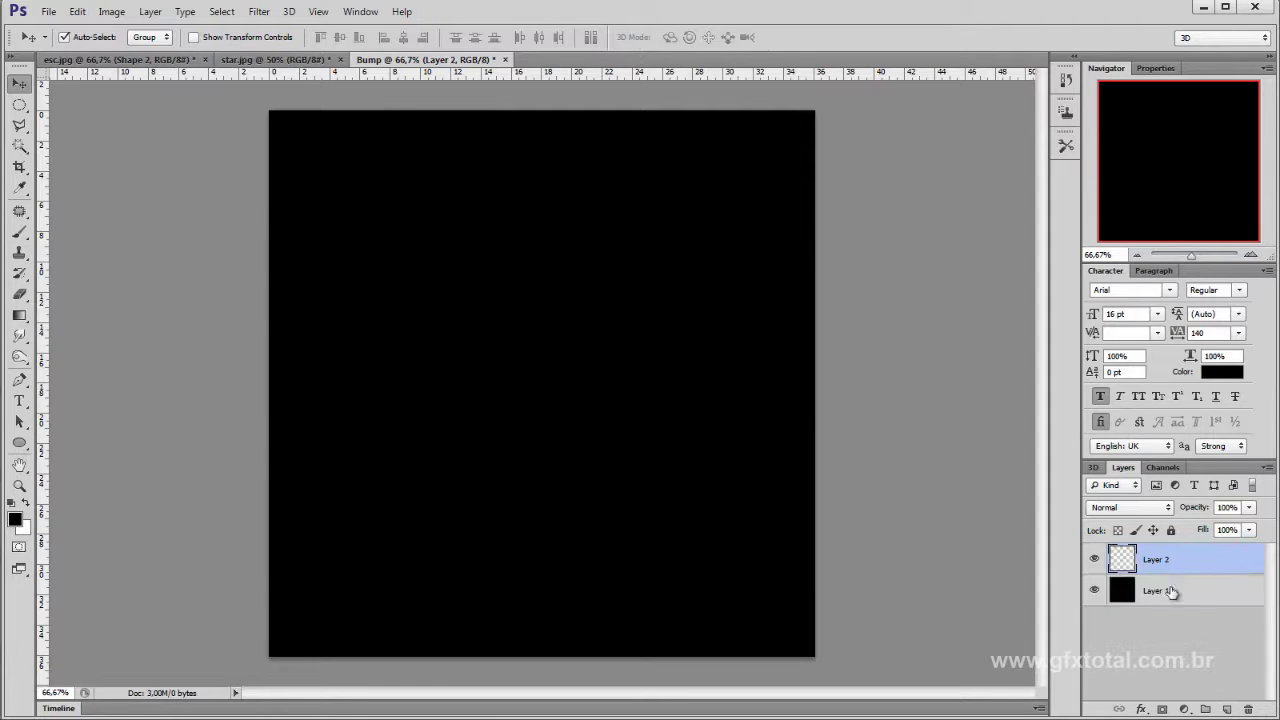
pyautogui.click(1137, 254)
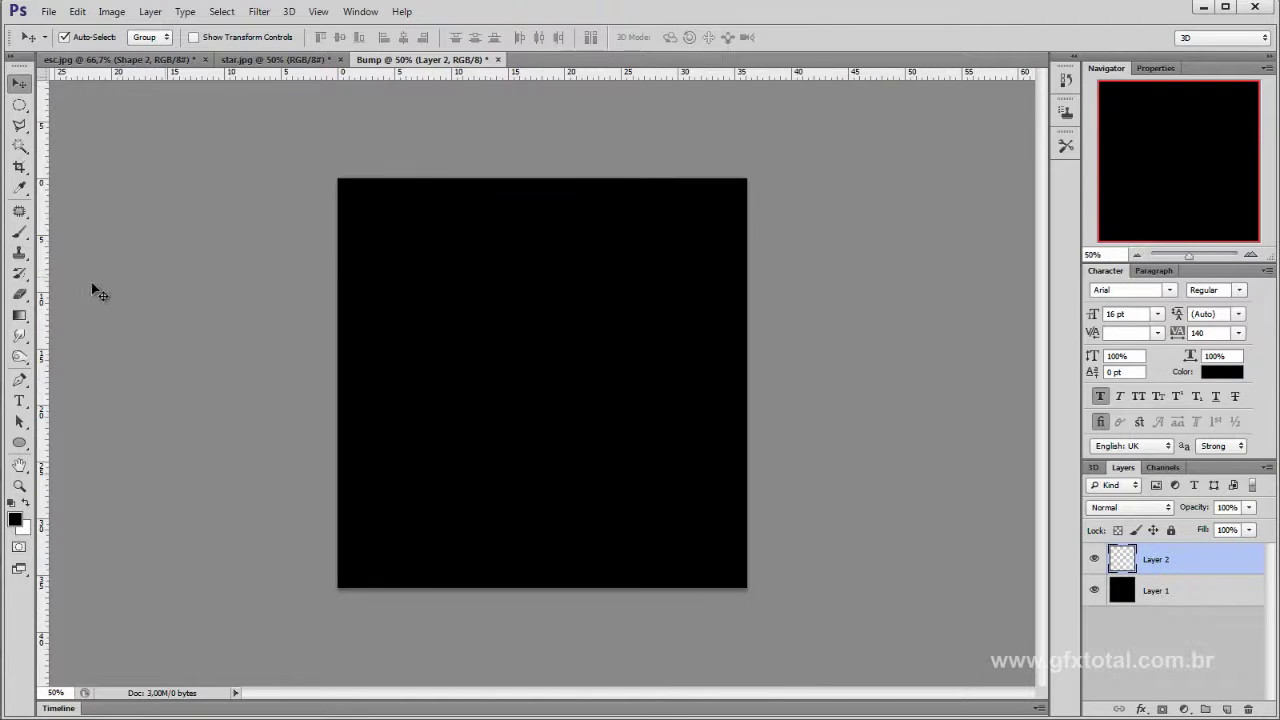
pyautogui.click(20, 443)
# Step: Draw an ellipse circle, set its fill to white (ffffff), and nudge it slightly down-left
pyautogui.moveTo(470, 287); pyautogui.dragTo(627, 443)
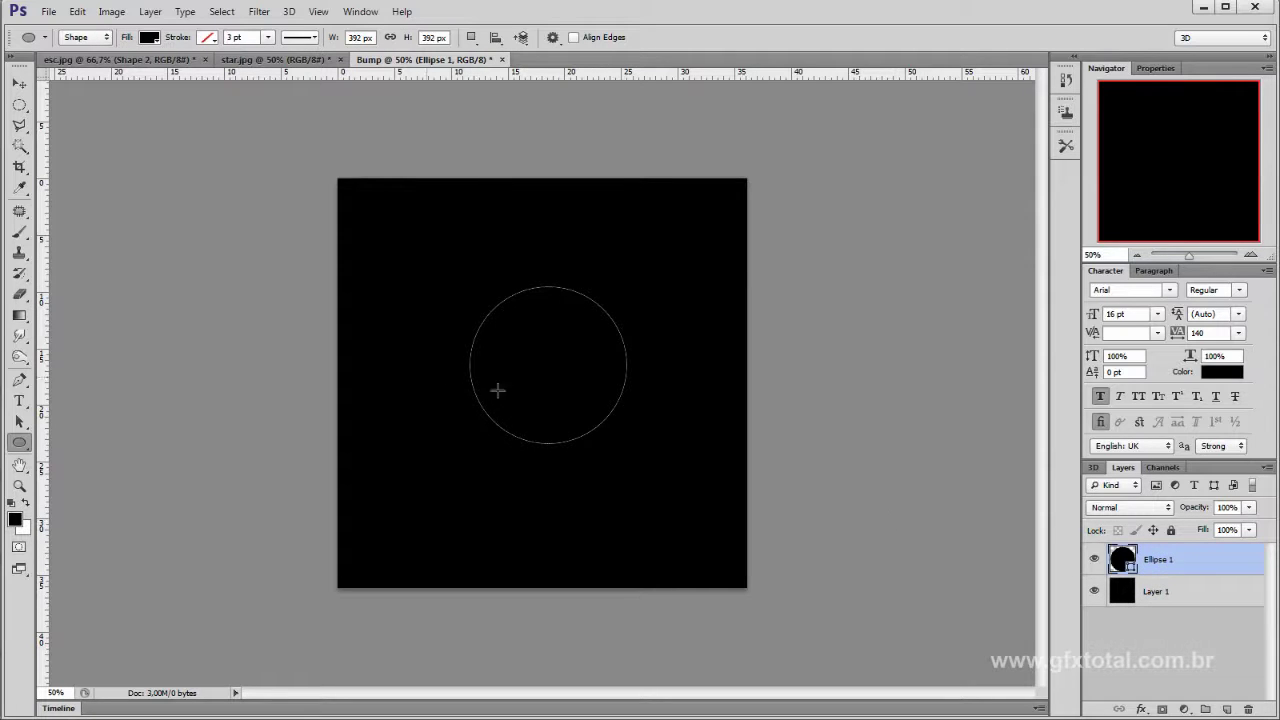
pyautogui.doubleClick(1124, 562)
pyautogui.moveTo(986, 237); pyautogui.dragTo(922, 157)
pyautogui.click(1255, 153)
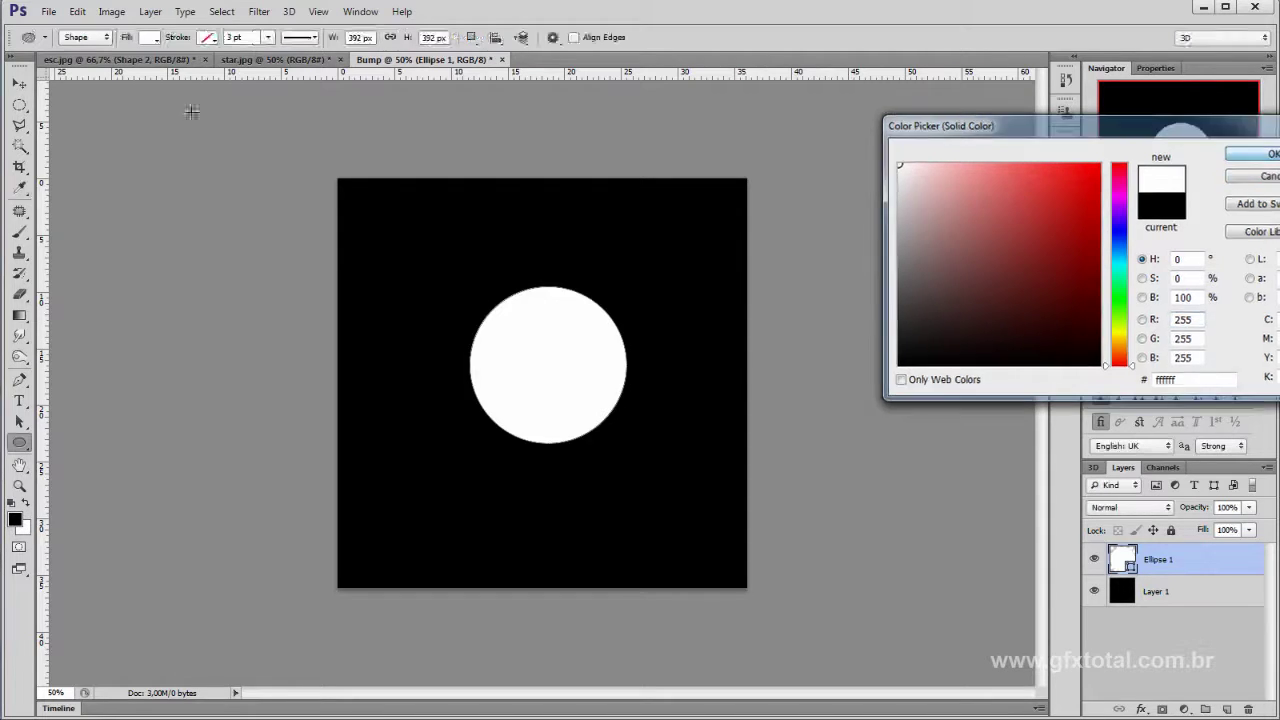
pyautogui.press('v')
pyautogui.moveTo(528, 384); pyautogui.dragTo(513, 404)
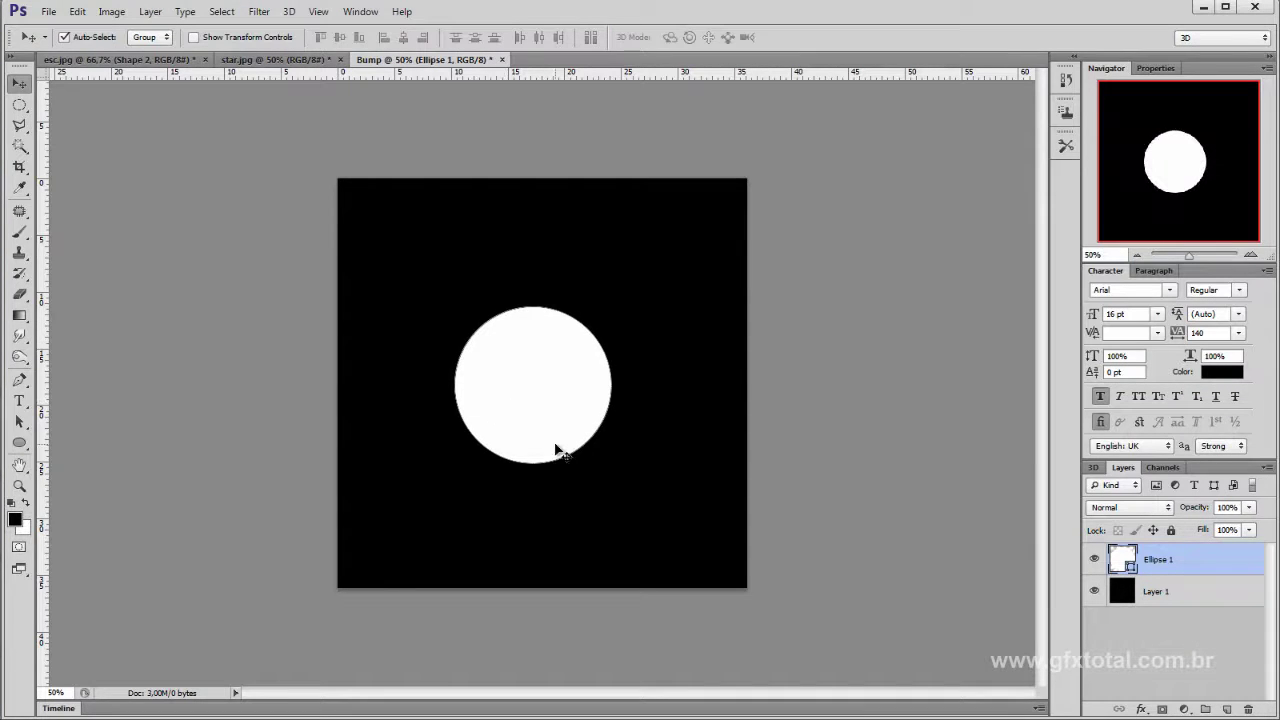
# Step: Apply an Inner Bevel & Emboss with depth 429%, size 100 px, soften 6 and a higher altitude
pyautogui.rightClick(1181, 566)
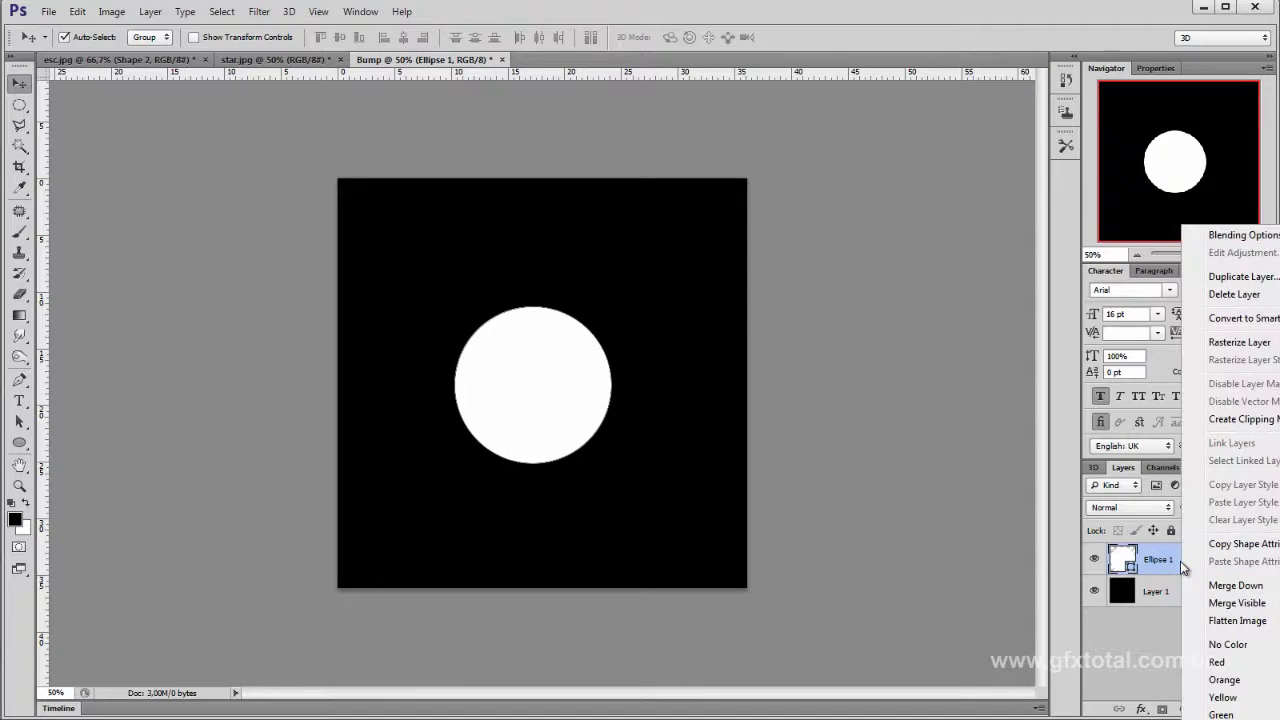
pyautogui.click(1231, 238)
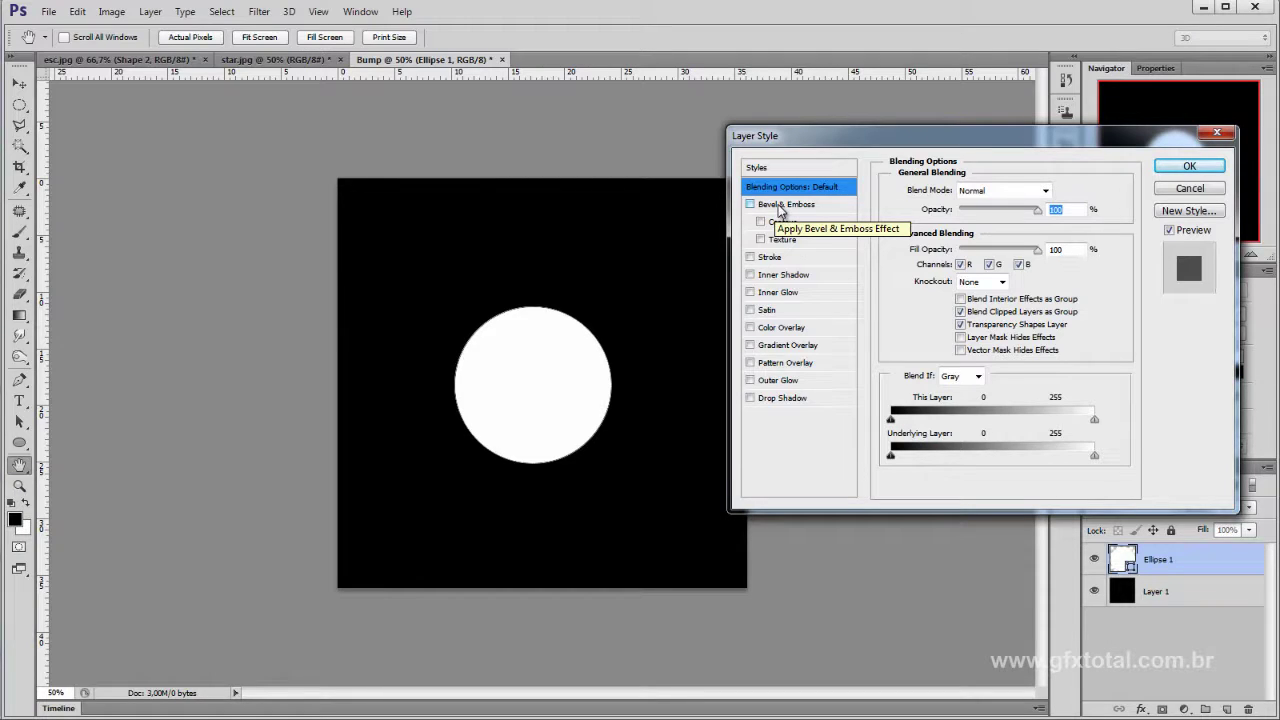
pyautogui.click(781, 205)
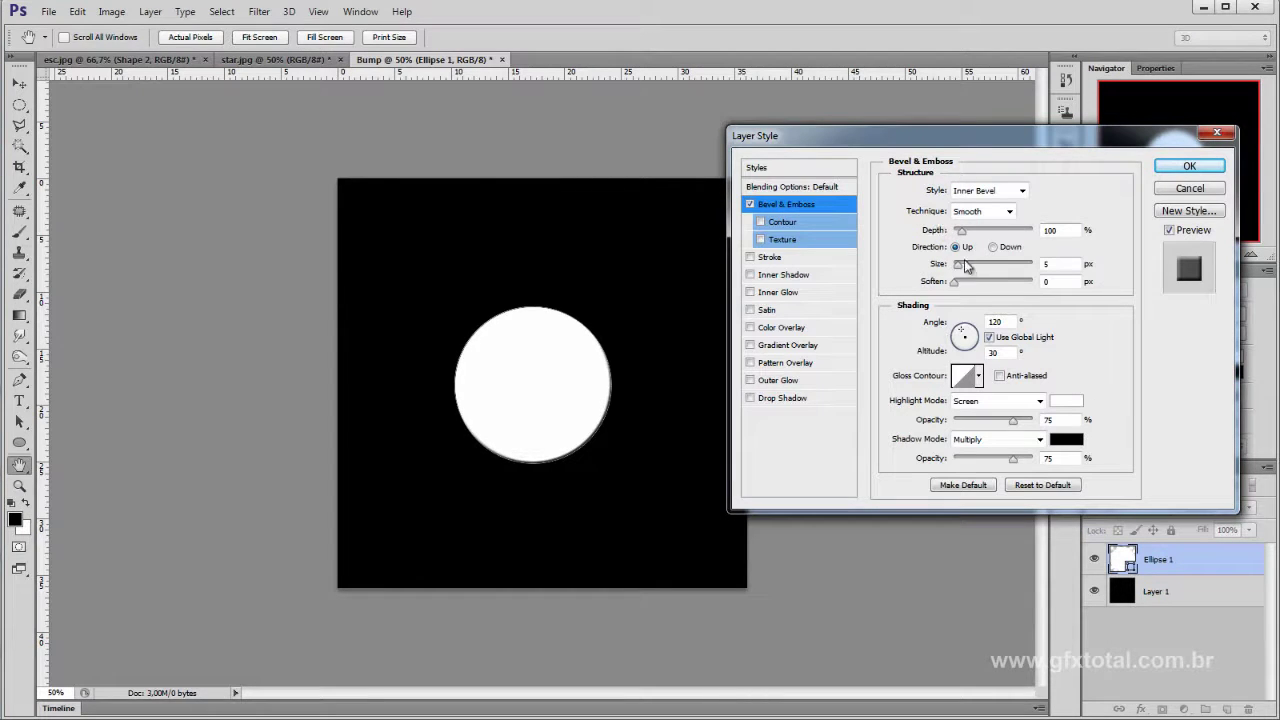
pyautogui.moveTo(960, 230); pyautogui.dragTo(988, 231)
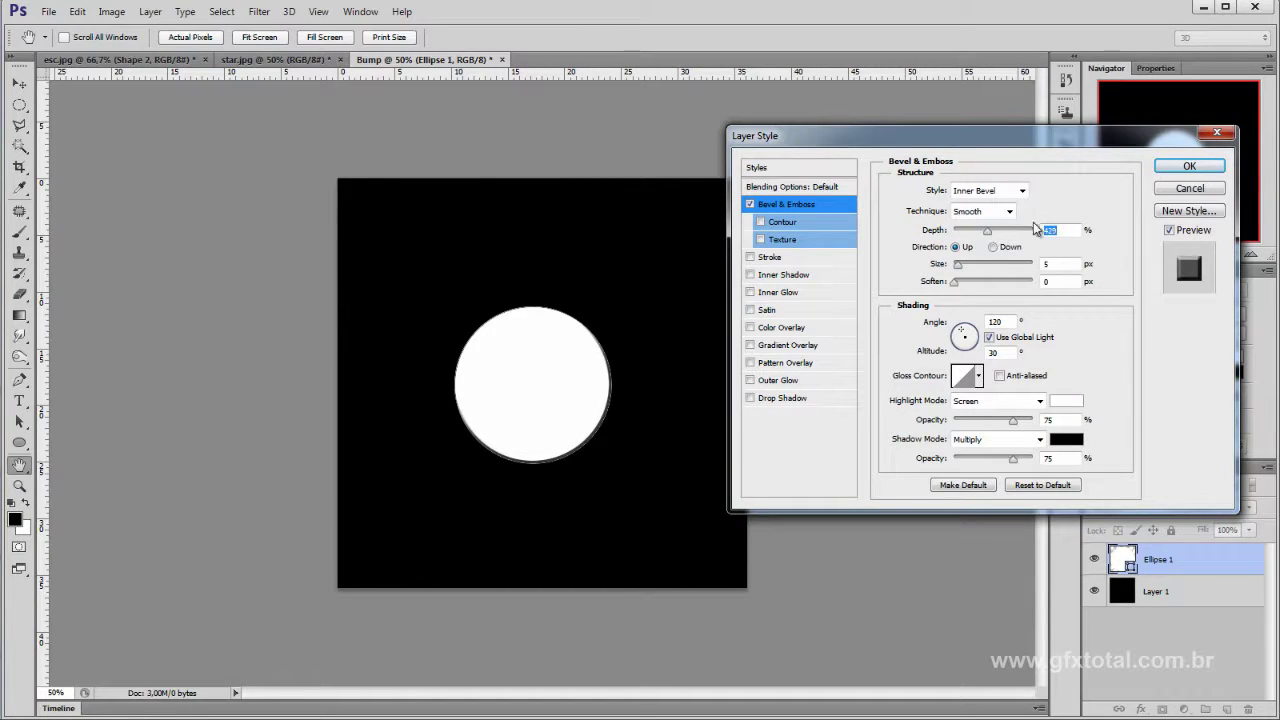
pyautogui.moveTo(958, 265)
pyautogui.mouseDown()
pyautogui.moveTo(978, 268)
pyautogui.moveTo(989, 233)
pyautogui.moveTo(985, 270)
pyautogui.moveTo(946, 268)
pyautogui.mouseUp()
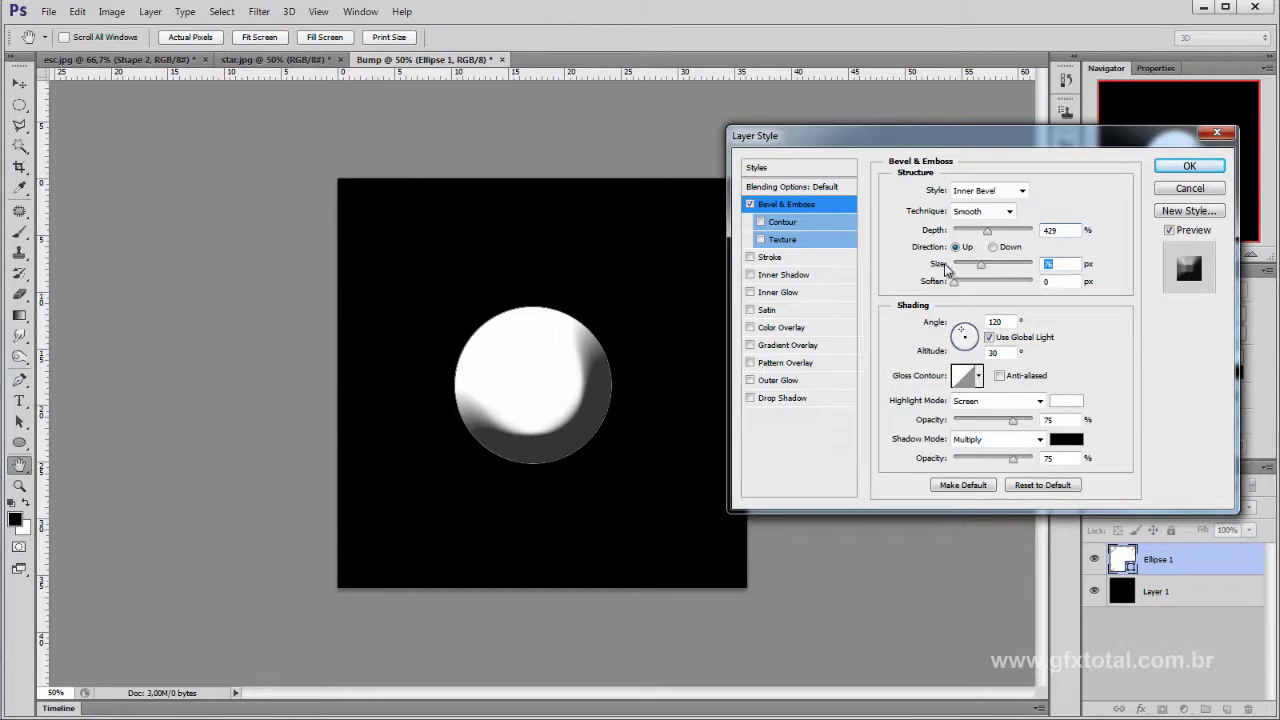
pyautogui.moveTo(955, 285)
pyautogui.mouseDown()
pyautogui.moveTo(1000, 290)
pyautogui.moveTo(988, 270)
pyautogui.mouseUp()
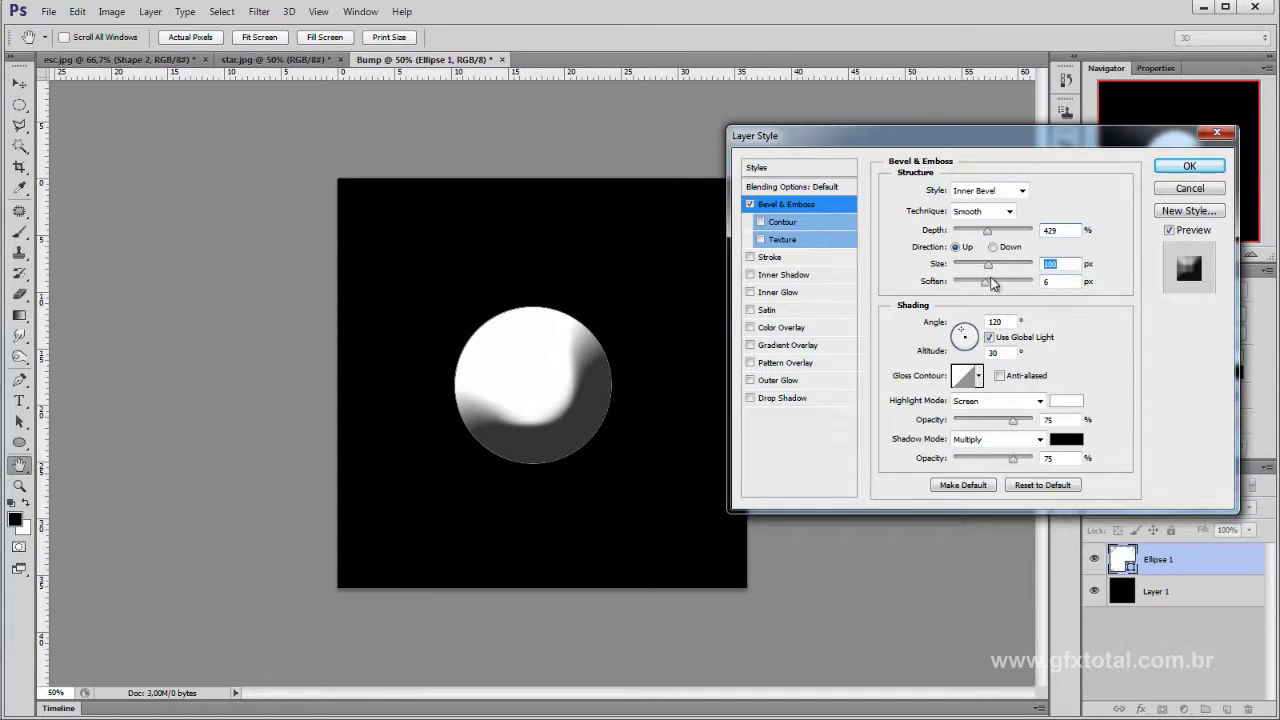
pyautogui.click(985, 284)
pyautogui.moveTo(966, 338); pyautogui.dragTo(966, 340)
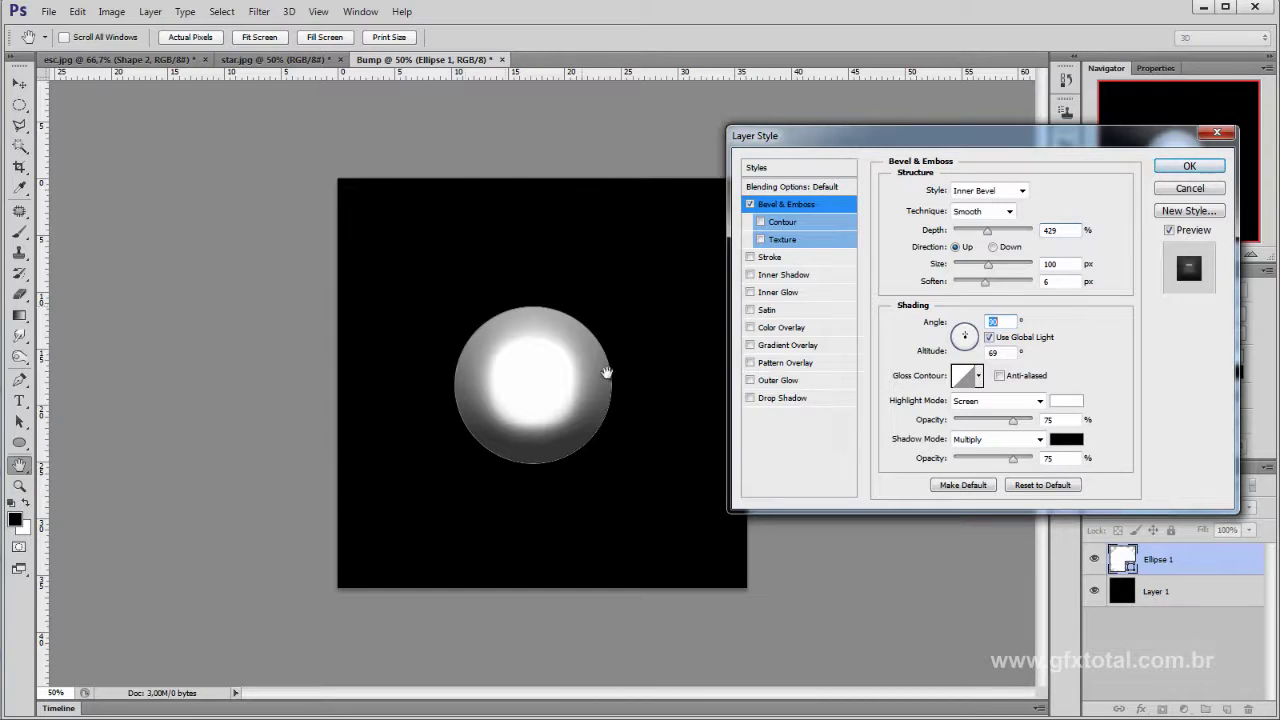
pyautogui.click(1188, 167)
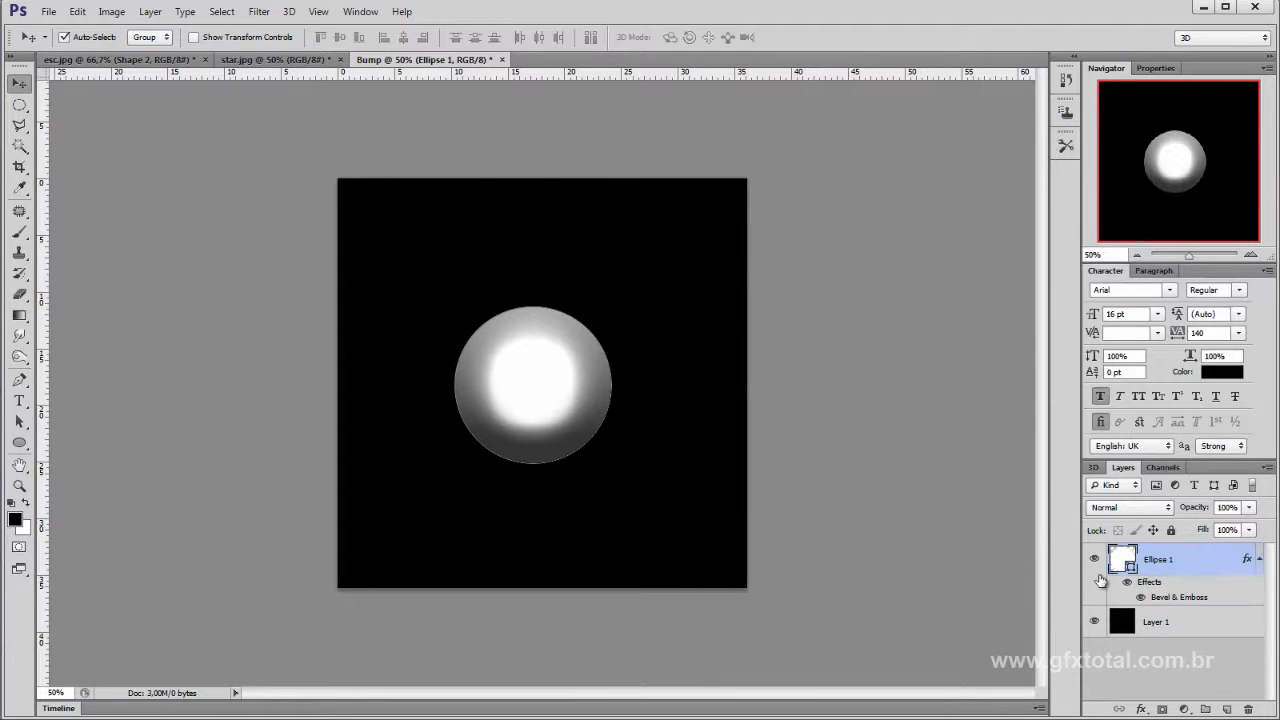
# Step: Rasterize the Ellipse 1 layer style and drag the sphere toward the top-left
pyautogui.rightClick(1162, 566)
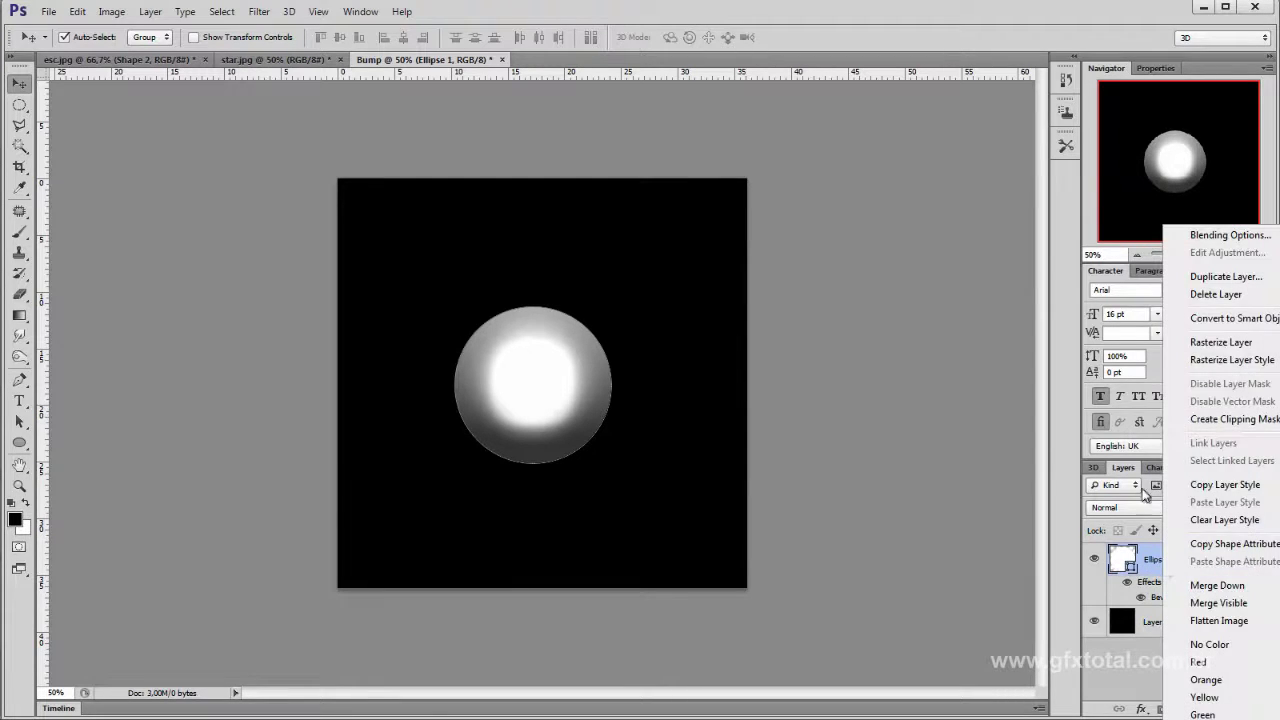
pyautogui.click(1258, 362)
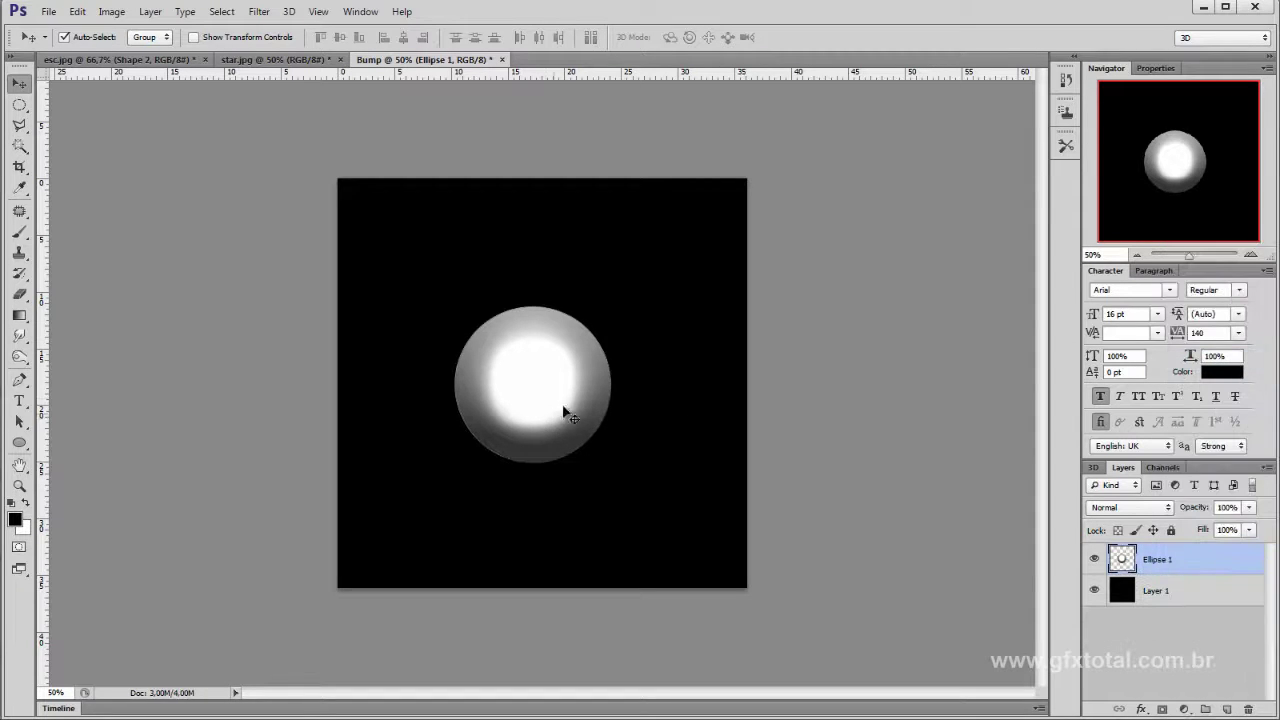
pyautogui.moveTo(530, 377); pyautogui.dragTo(477, 293)
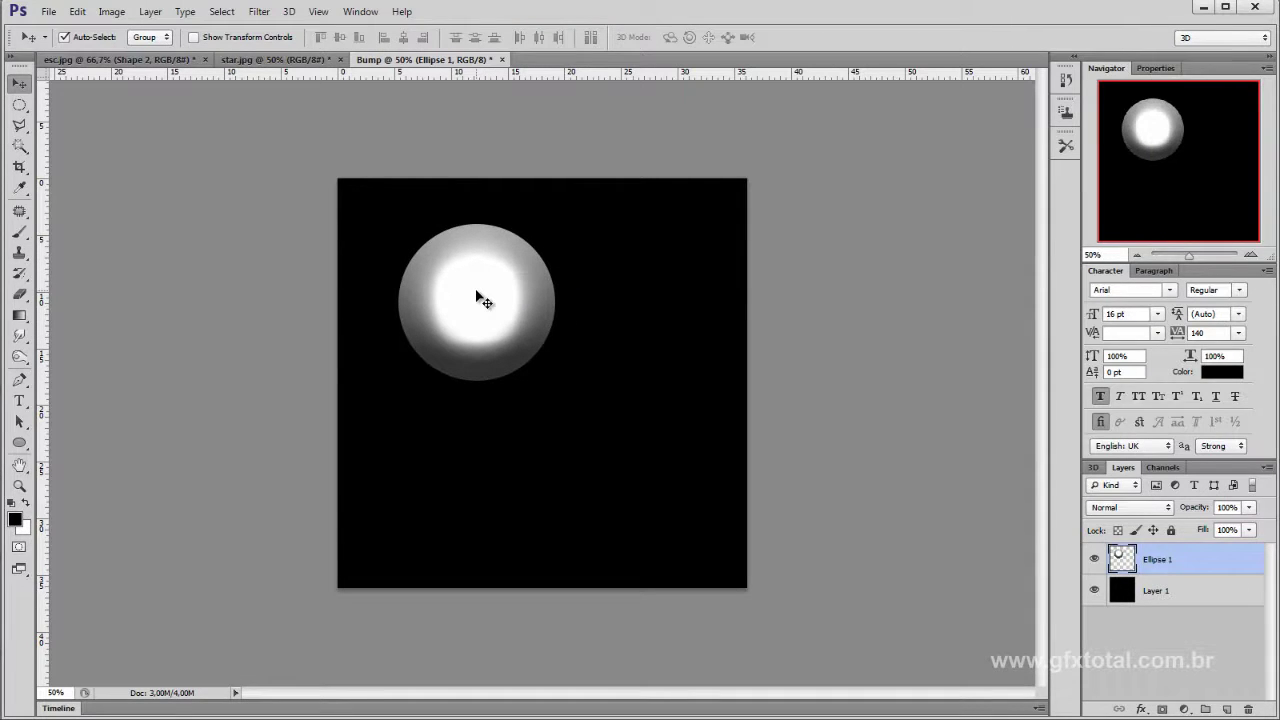
# Step: Scale the sphere down proportionally and place the small dot left of centre, halfway down
pyautogui.hotkey('ctrl', 't')
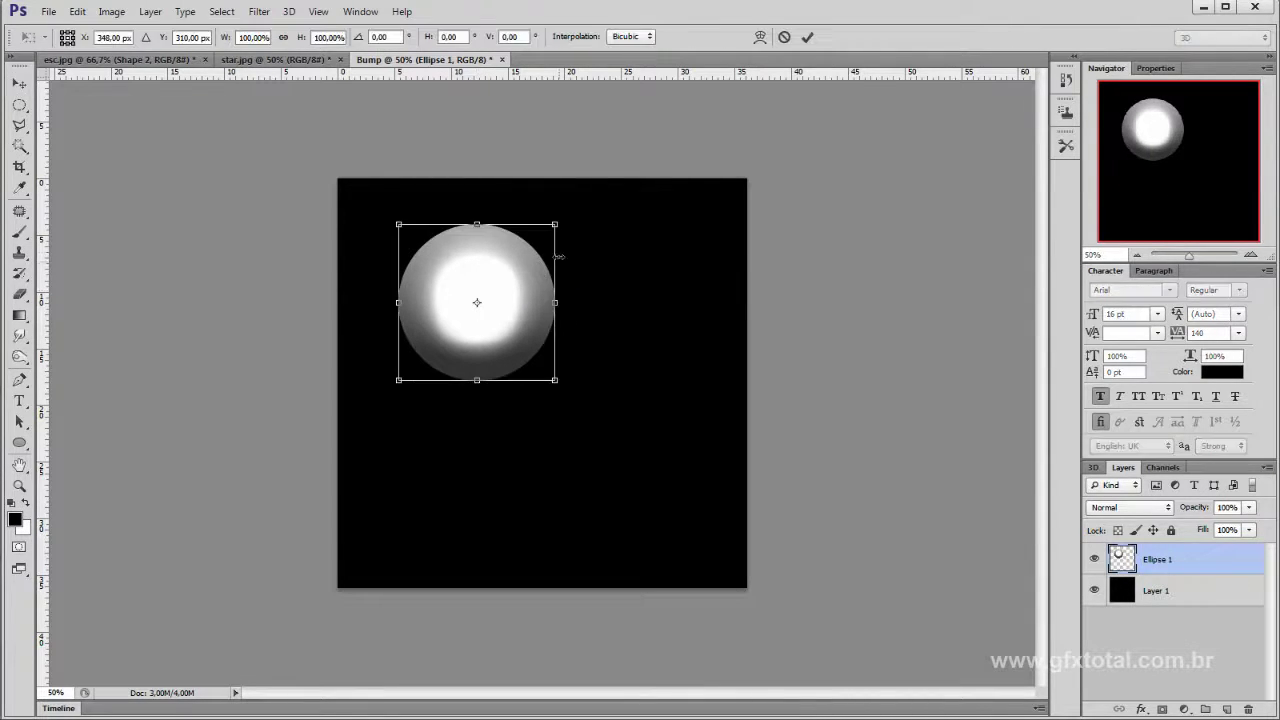
pyautogui.moveTo(556, 222)
pyautogui.mouseDown()
pyautogui.moveTo(486, 316)
pyautogui.moveTo(405, 330)
pyautogui.moveTo(530, 343)
pyautogui.moveTo(528, 250)
pyautogui.moveTo(446, 304)
pyautogui.moveTo(436, 338)
pyautogui.moveTo(401, 242)
pyautogui.mouseUp()
pyautogui.press('Return')
pyautogui.press('Return')
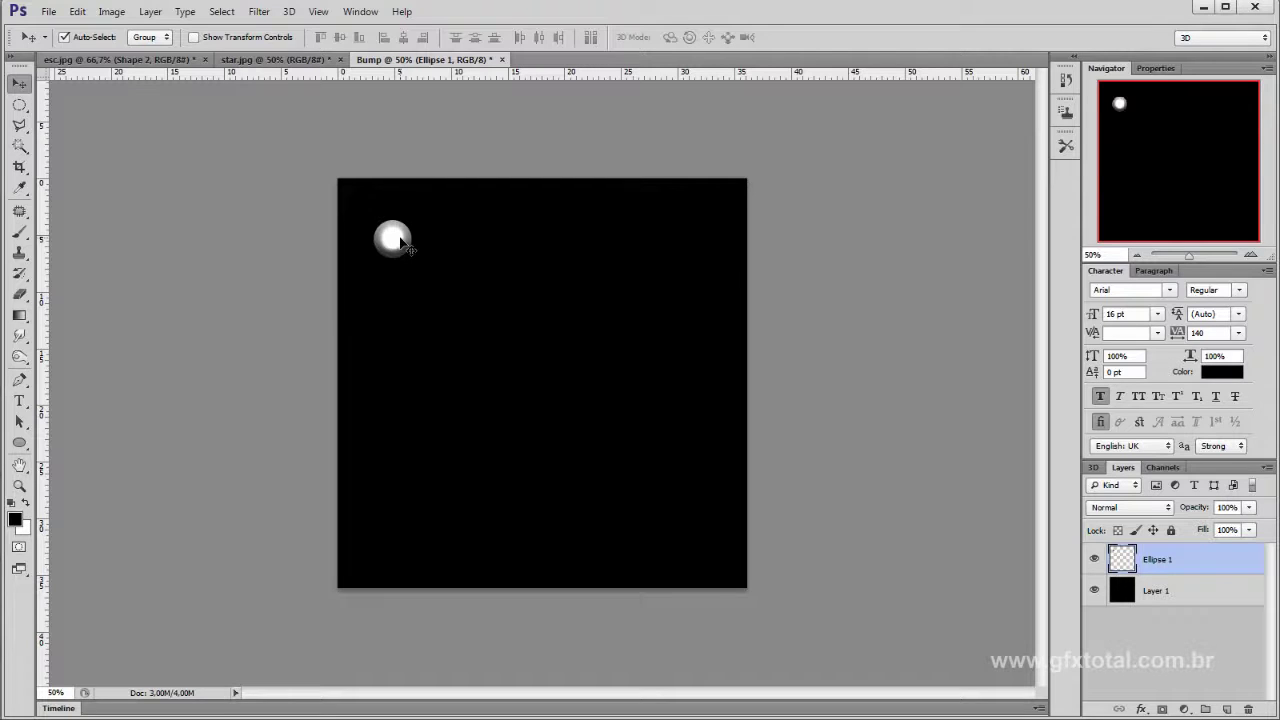
pyautogui.moveTo(401, 243); pyautogui.dragTo(420, 383)
# Step: Duplicate the dot and shift it right, then repeat the transform for four evenly spaced dots
pyautogui.hotkey('ctrl', 'j')
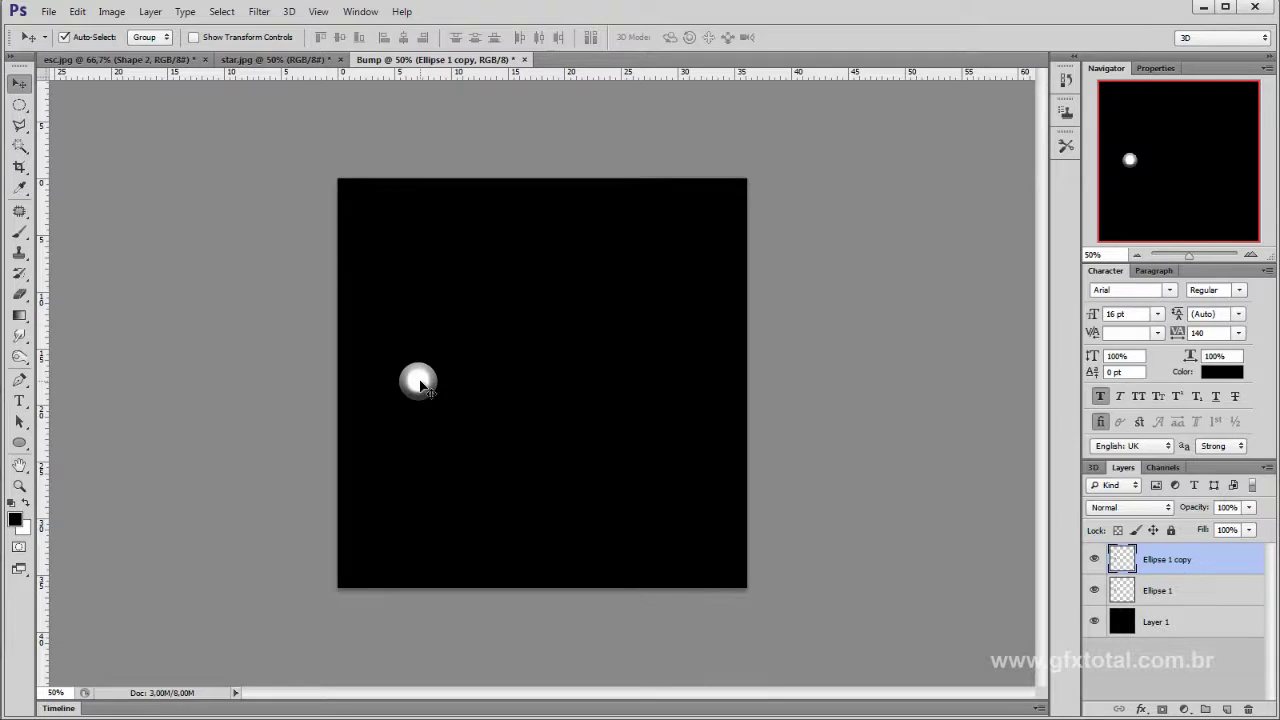
pyautogui.hotkey('ctrl', 't')
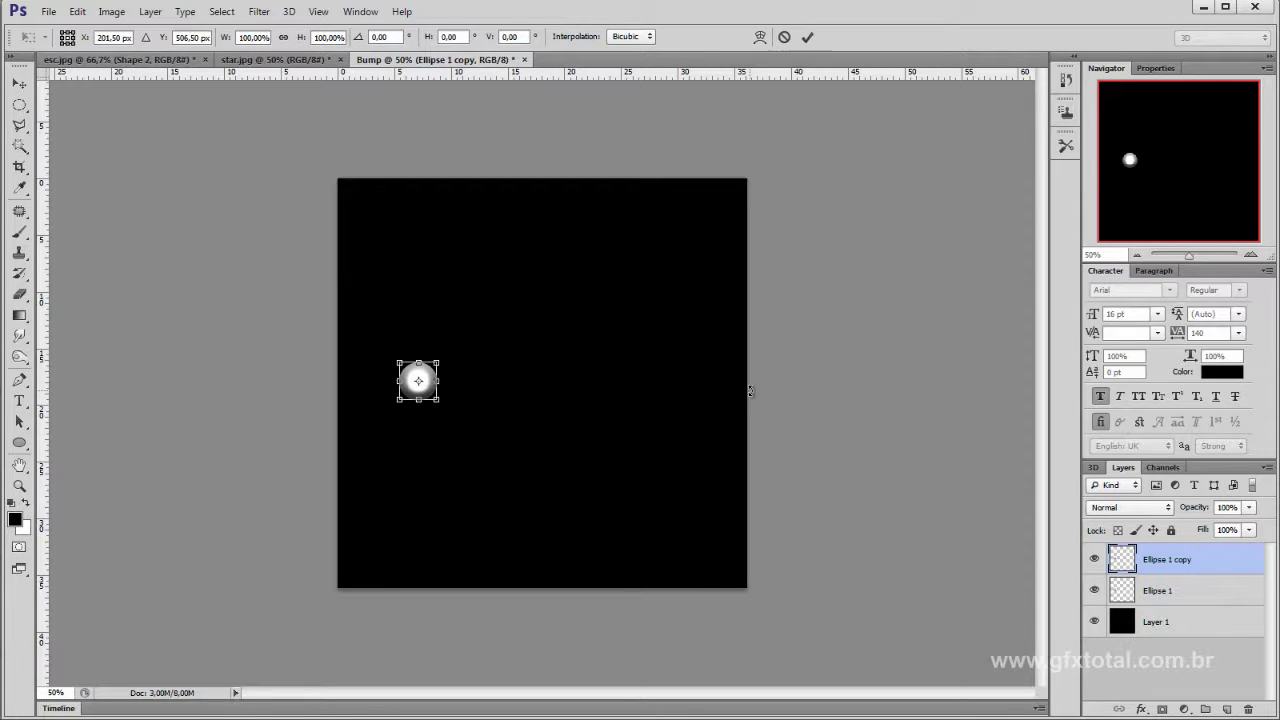
pyautogui.hotkey('shift', 'Right')
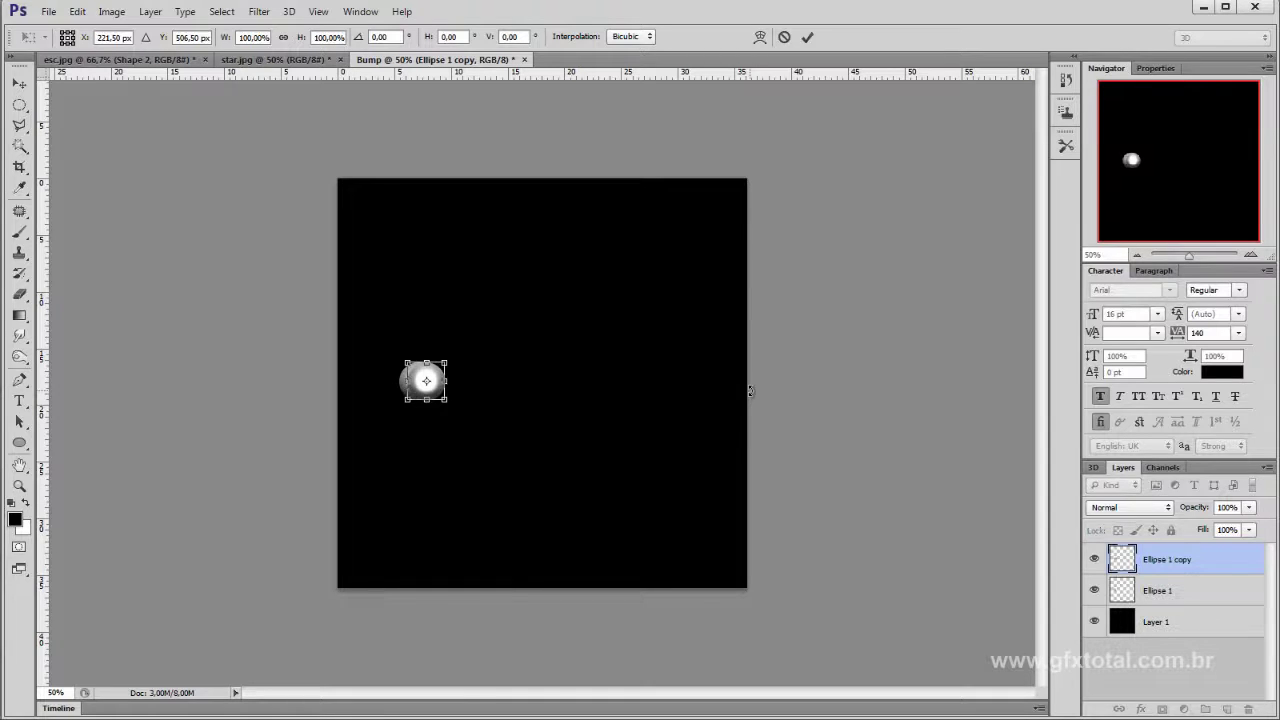
pyautogui.hotkey('shift', 'Right')
pyautogui.hotkey('shift', 'Right')
pyautogui.hotkey('shift', 'Right')
pyautogui.hotkey('shift', 'Right')
pyautogui.hotkey('shift', 'Right')
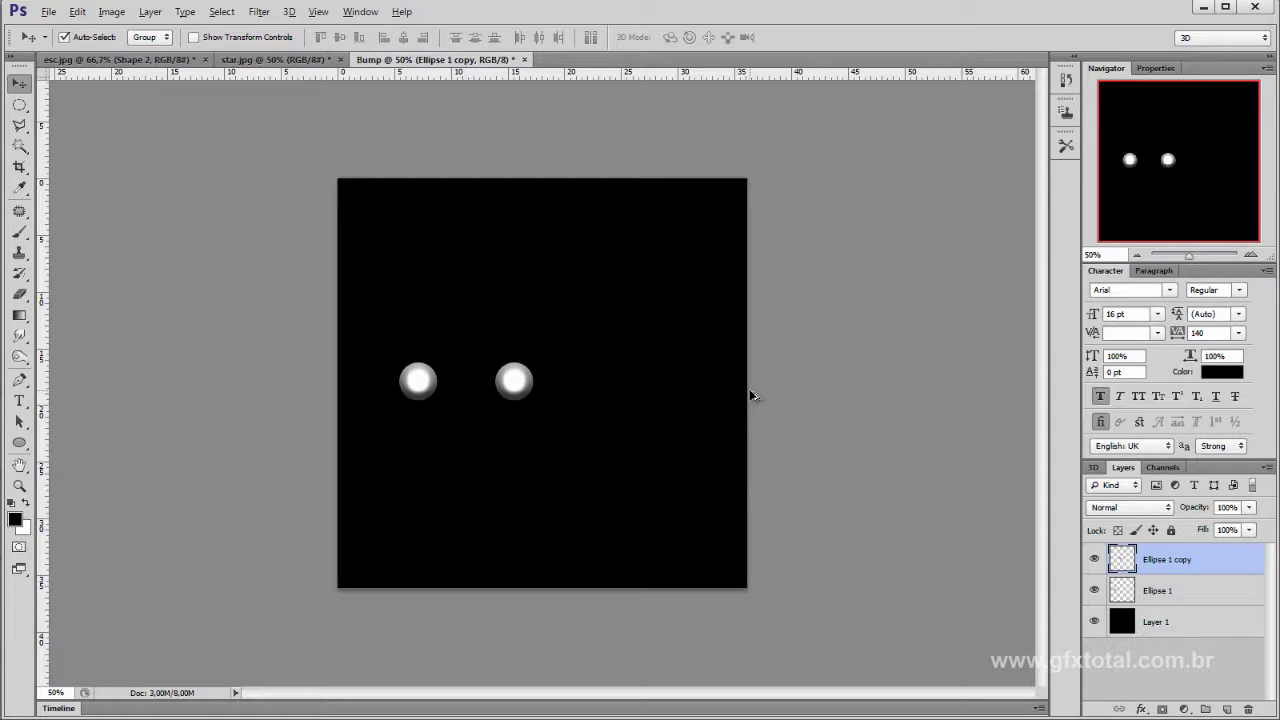
pyautogui.hotkey('ctrl', 'alt', 'shift', 't')
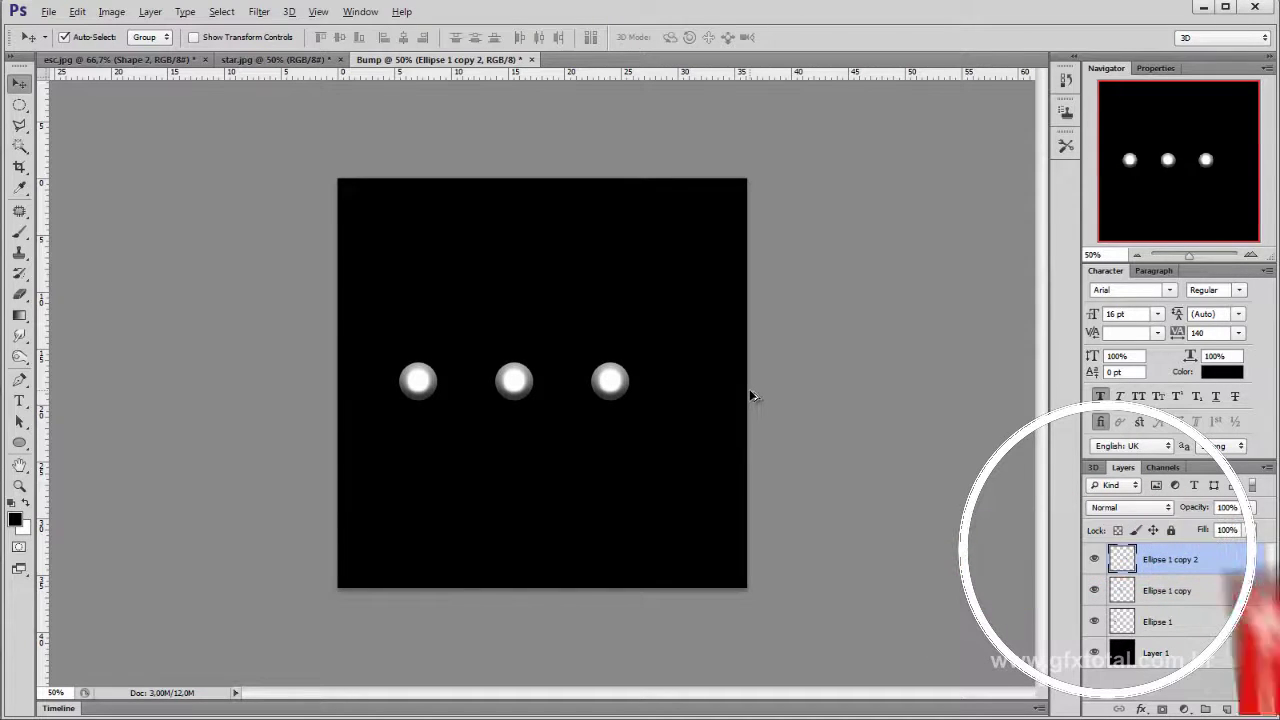
pyautogui.hotkey('ctrl', 'alt', 'shift', 't')
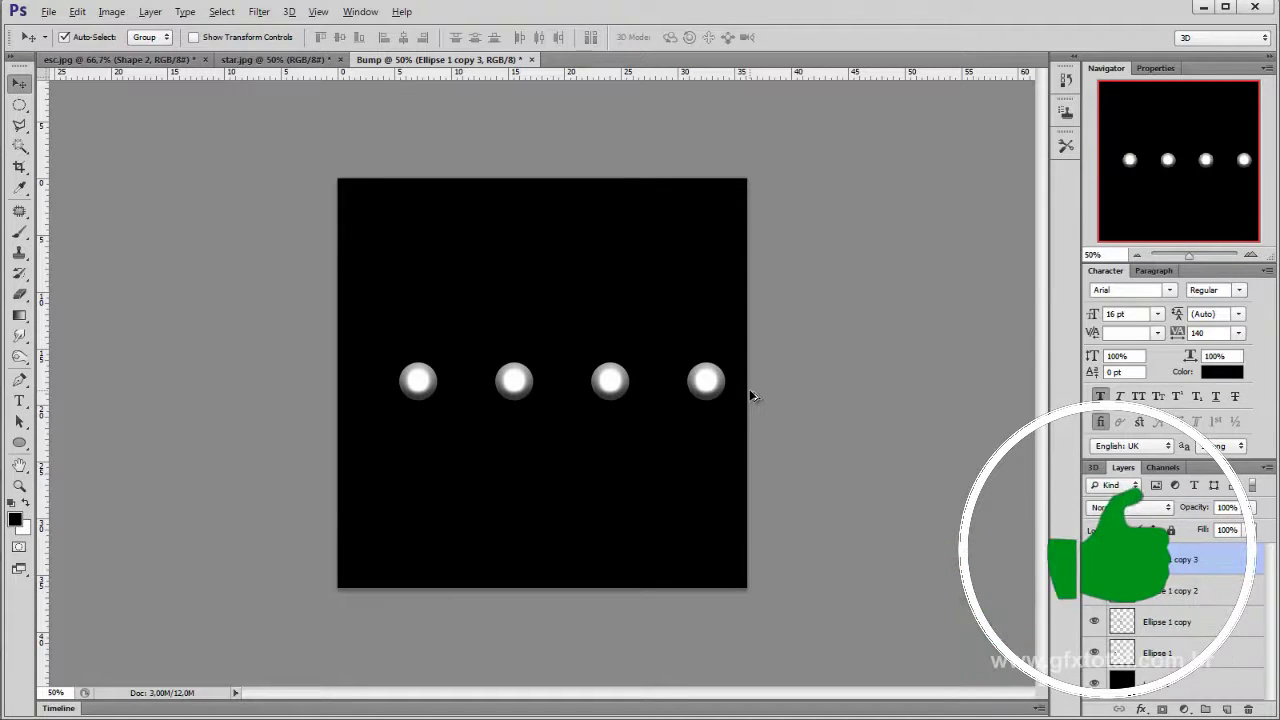